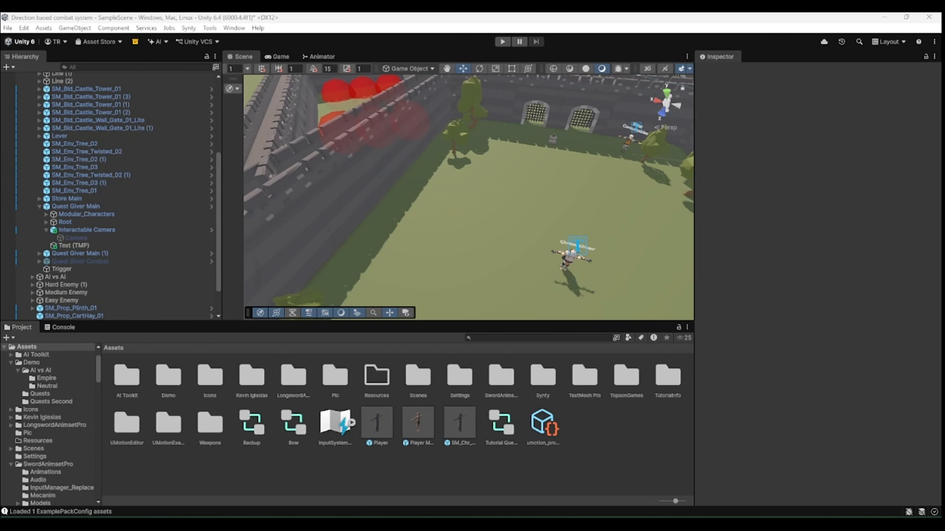
- Create a Dialogue Data asset in the Assets folder and name it Simply Dialogue
right_click(294, 474)
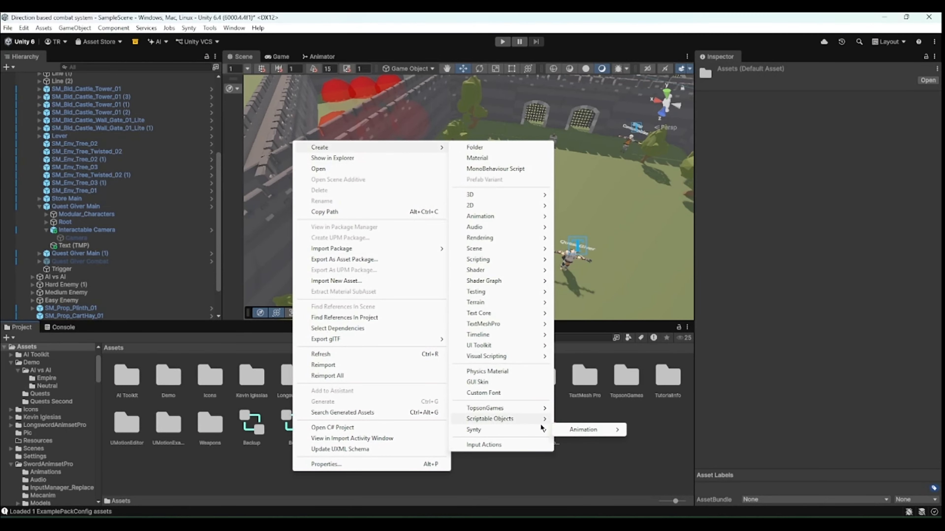
mouse_move(524, 423)
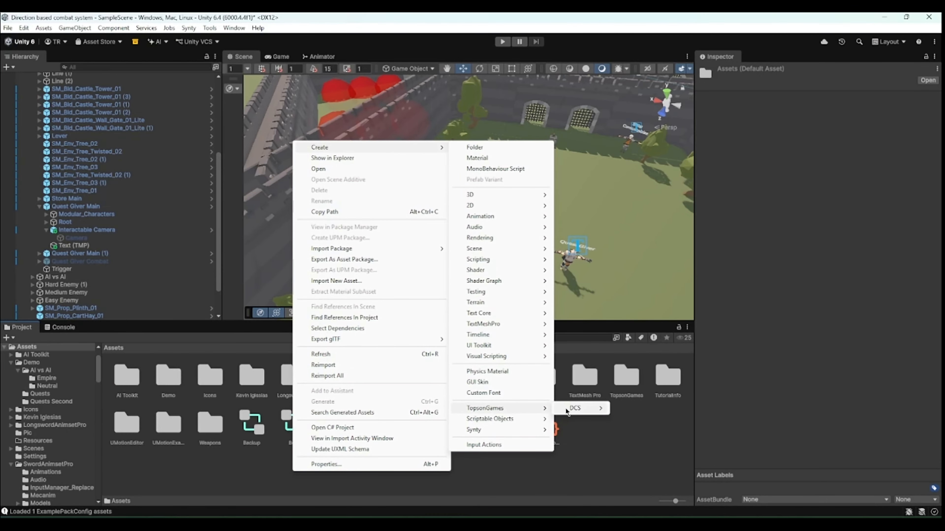
mouse_move(573, 410)
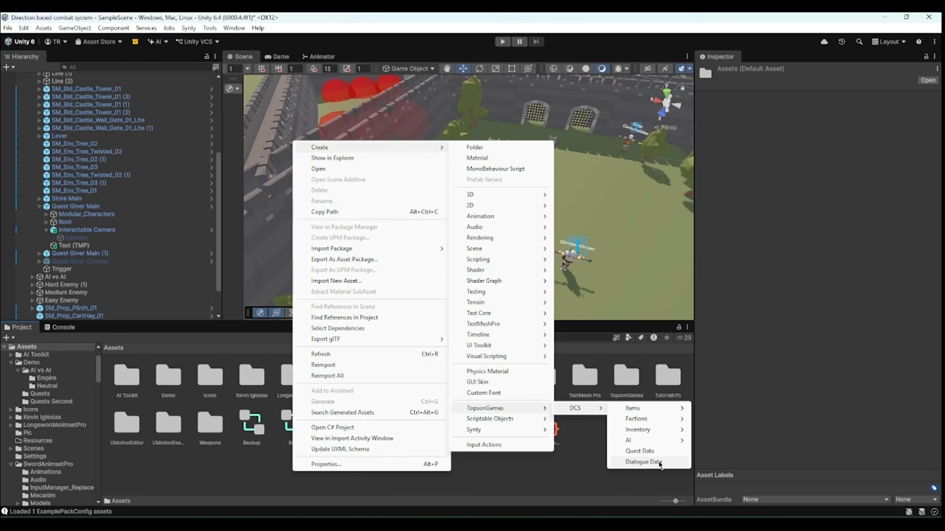
left_click(658, 461)
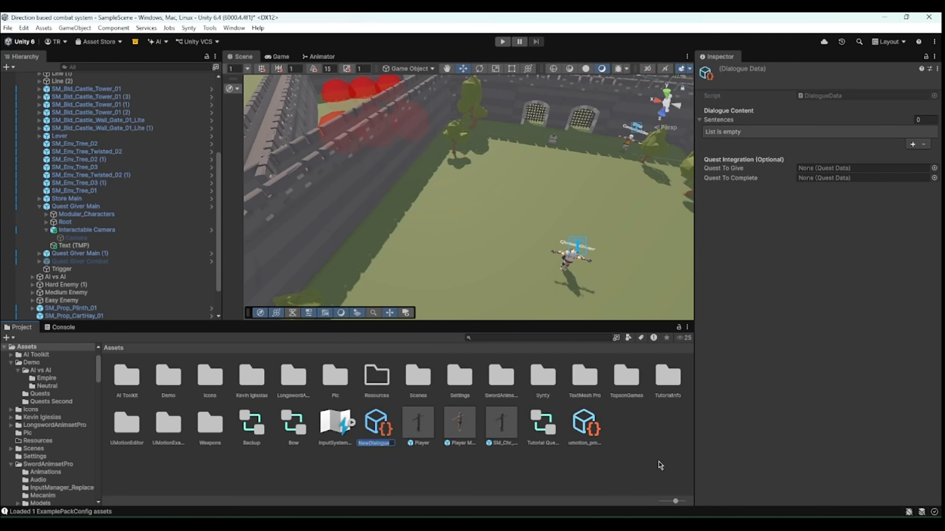
type("Simply Dialogue")
key("Return")
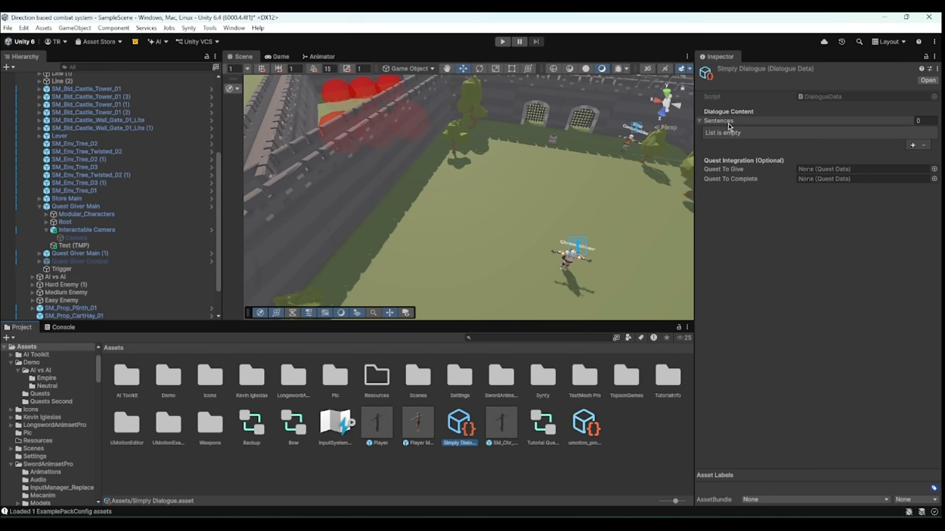
- Add a first sentence to the dialogue reading "Hello I am an npc"
left_click(913, 145)
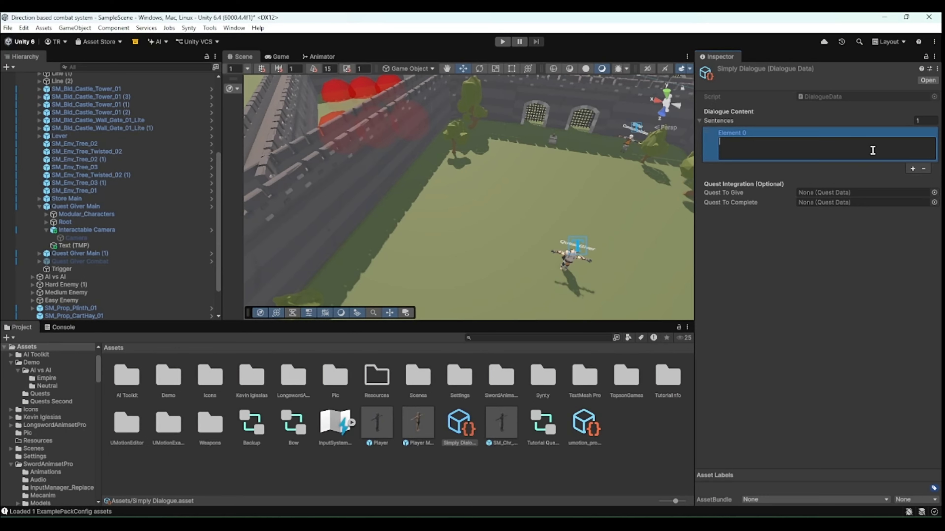
type("Hello (")
type(" am an npc")
- Add a second sentence to the dialogue reading "I like talking to you"
left_click(912, 168)
left_click(887, 181)
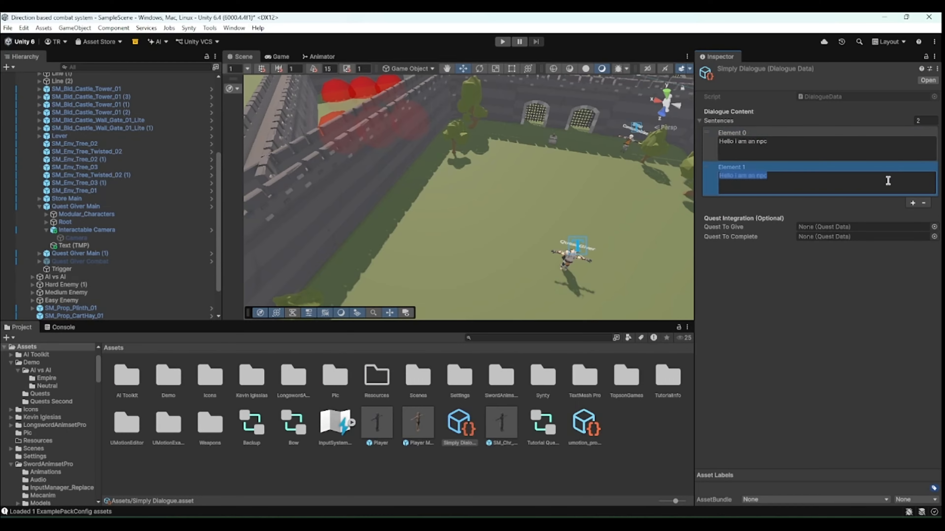
type("I like talking to you")
- Add a third sentence to the dialogue reading "Have a nice day"
left_click(912, 203)
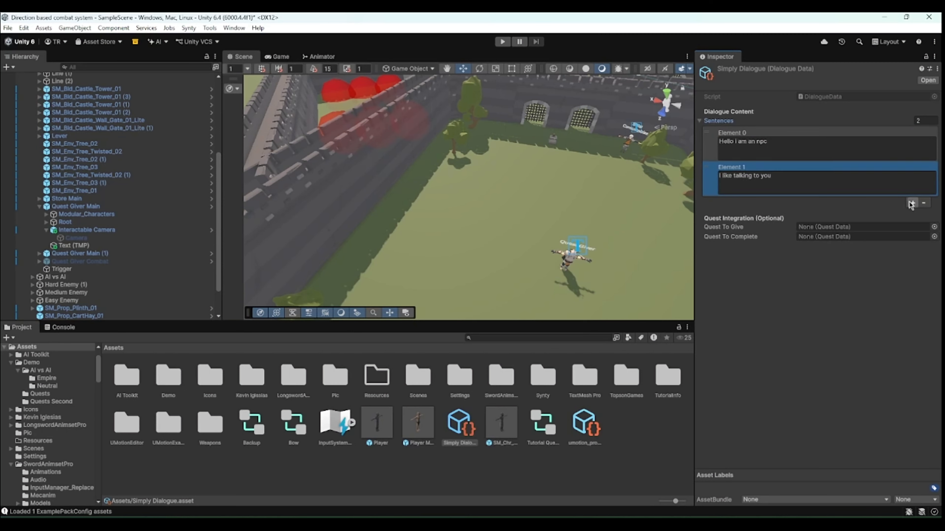
left_click(877, 220)
type("Have a nice day")
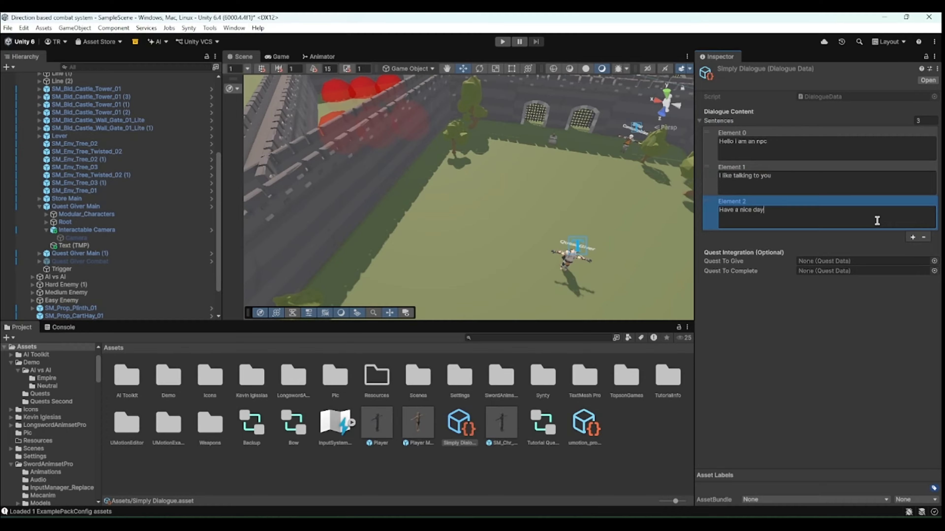
left_click(819, 383)
left_click(738, 205)
left_click(746, 283)
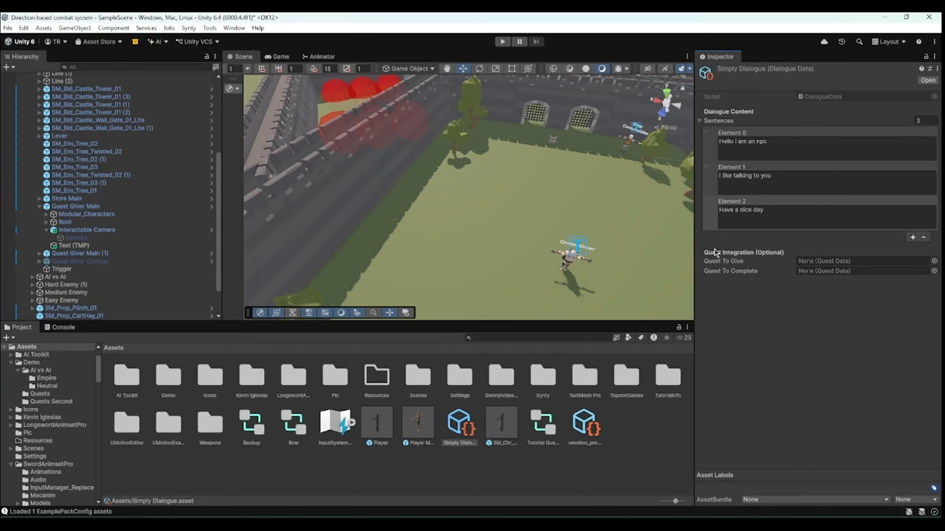
mouse_move(742, 273)
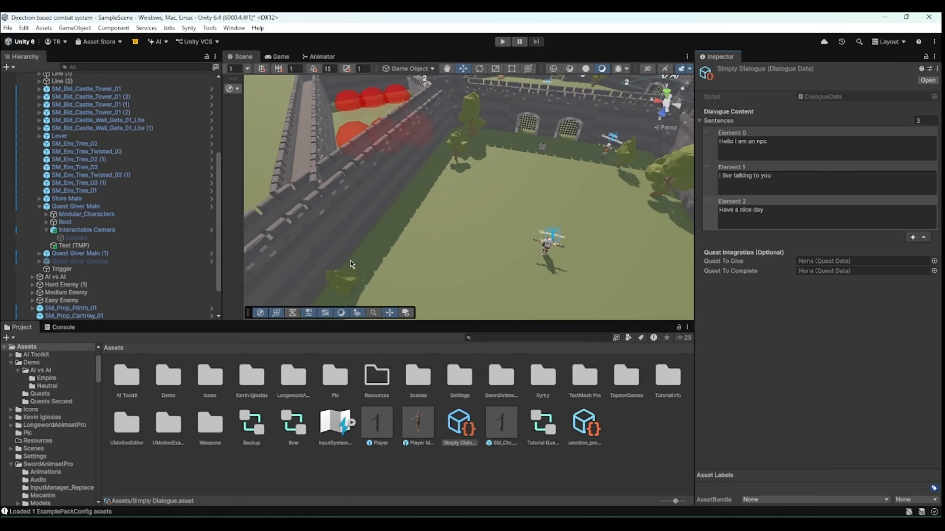
- Place the PolygonKnights character prefab SM_Chr_Knight_03_Yellow into the scene from Synty's Characters prefabs folder
left_click(573, 451)
double_click(621, 381)
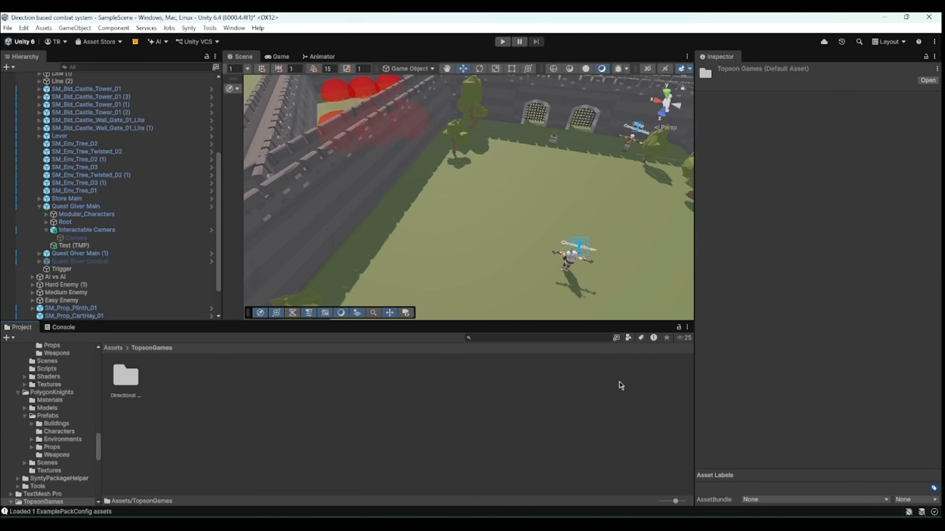
left_click(112, 348)
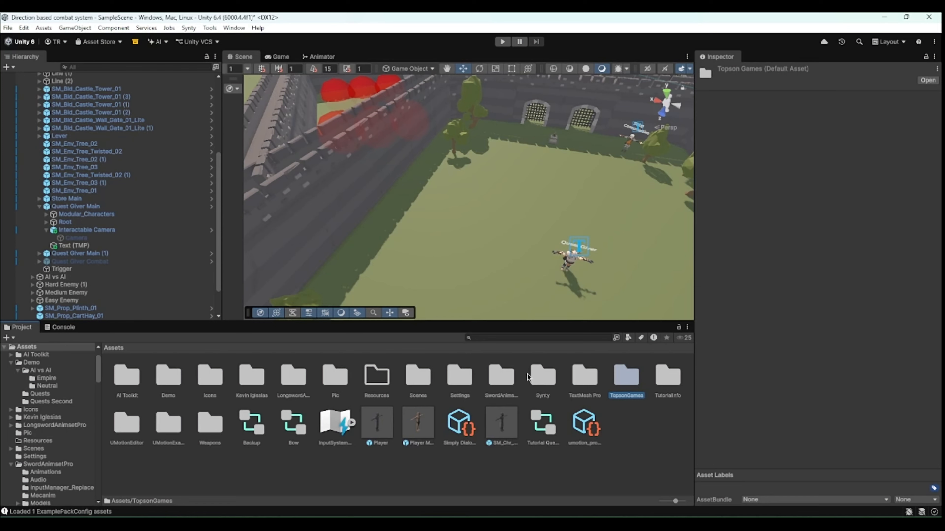
double_click(543, 377)
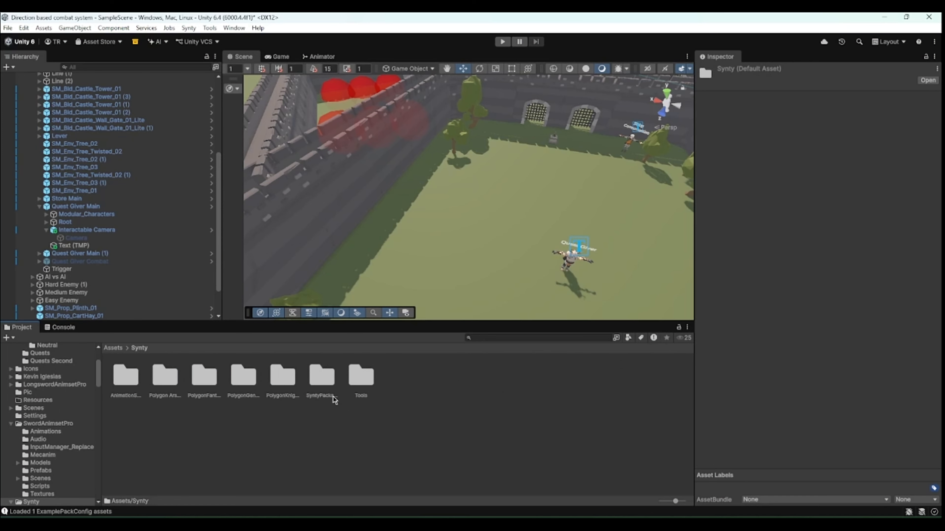
double_click(271, 389)
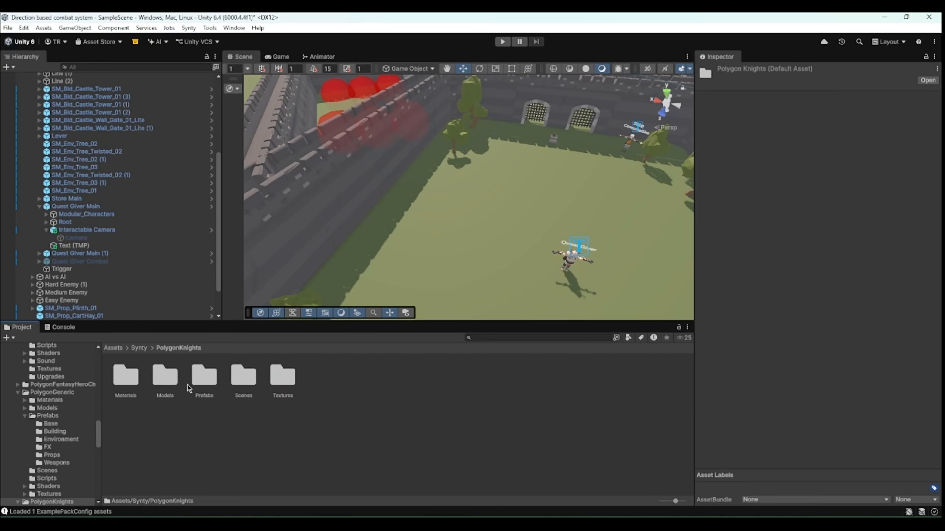
double_click(204, 376)
left_click(164, 384)
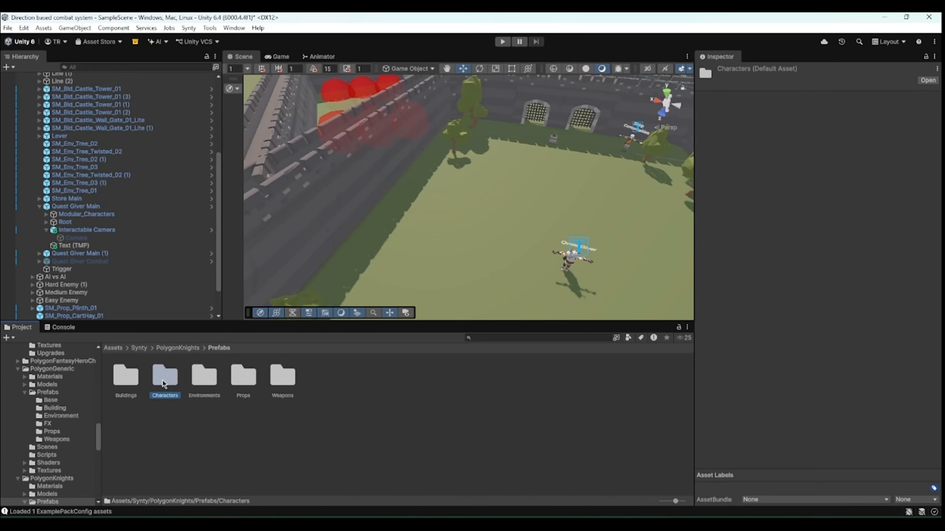
double_click(164, 384)
left_click_drag(577, 378, 482, 186)
- Set the knight's layer to Interactable and its Animator controller to 1H@CombatIdle
left_click(862, 84)
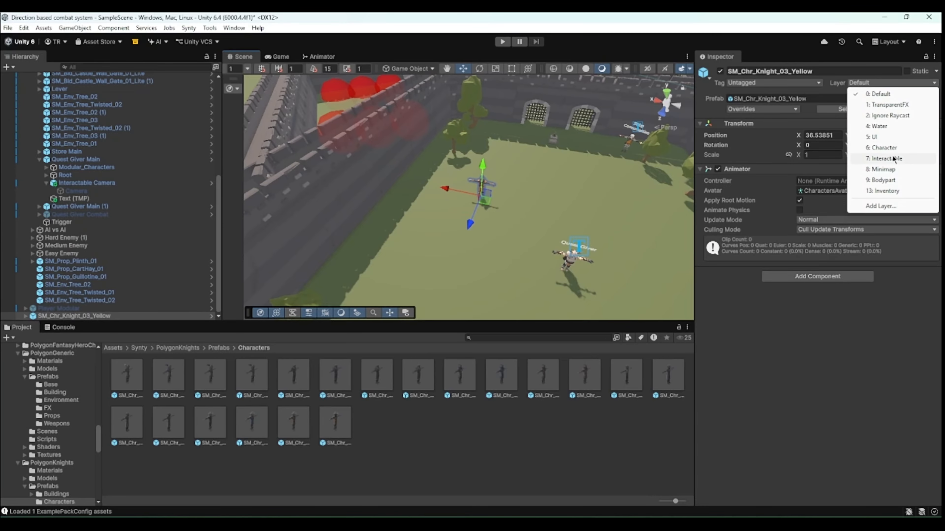
left_click(886, 158)
key("Return")
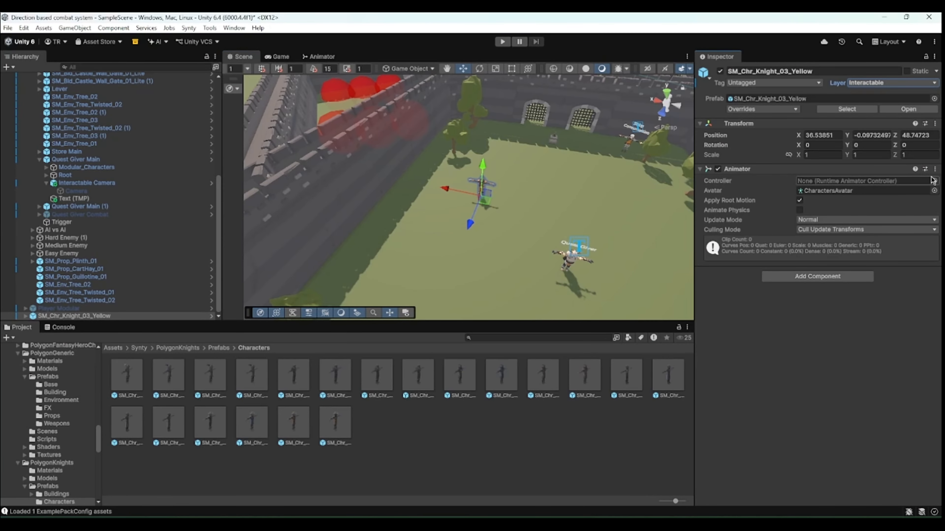
left_click(934, 181)
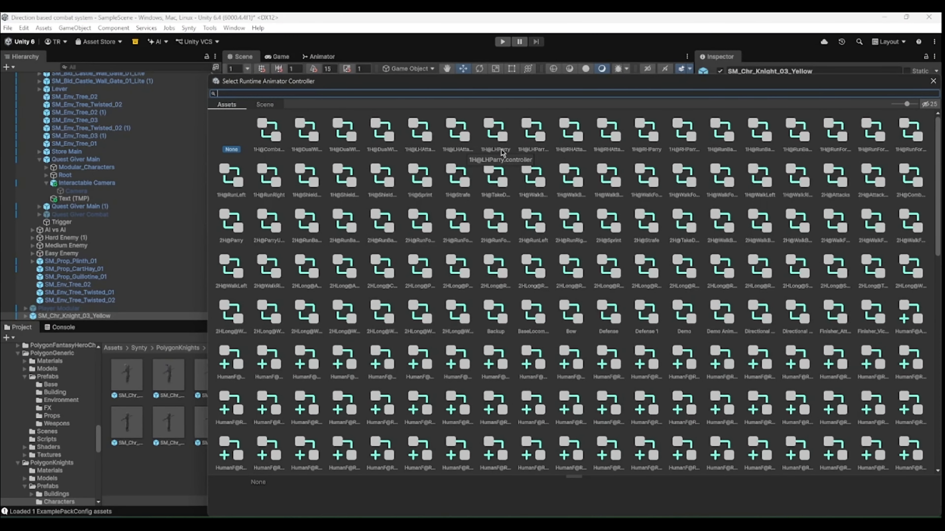
type("idle")
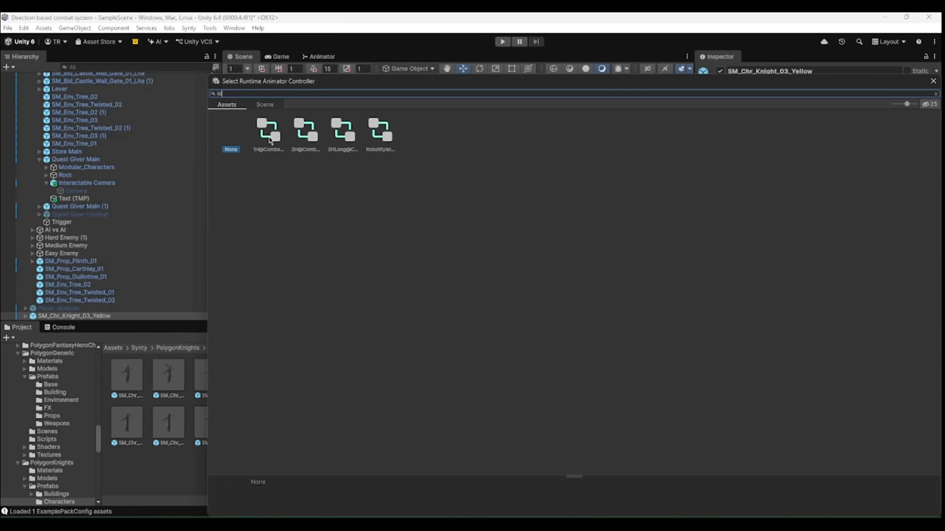
double_click(275, 146)
- Add the Interactable NPC component to the knight and frame it in the view
left_click(817, 276)
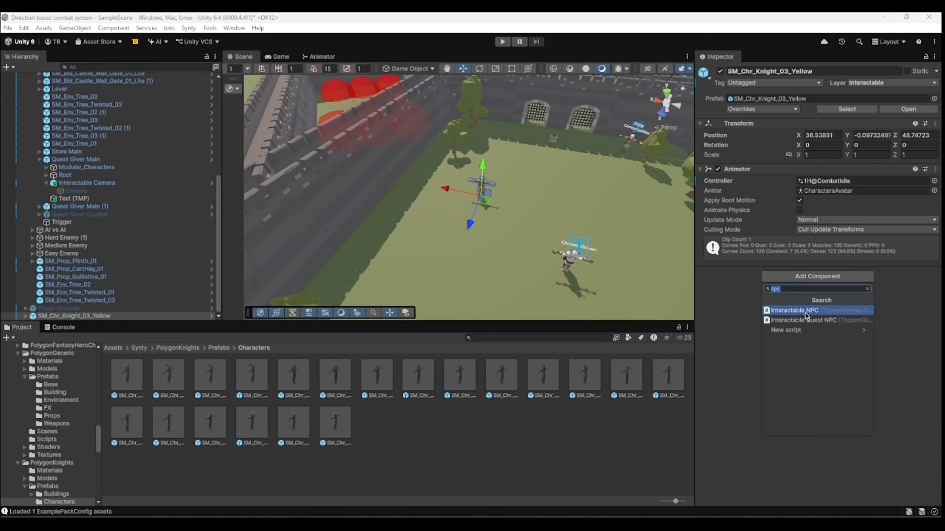
left_click(796, 310)
key("f")
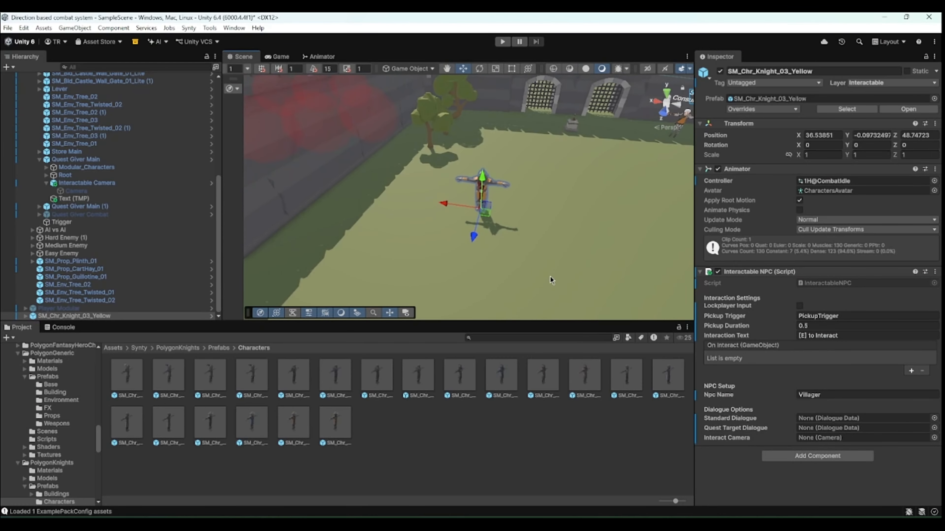
- Clear the Pickup Trigger field and set Pickup Duration to 0
left_click(827, 317)
key("BackSpace")
left_click(824, 325)
type("0")
left_click(766, 483)
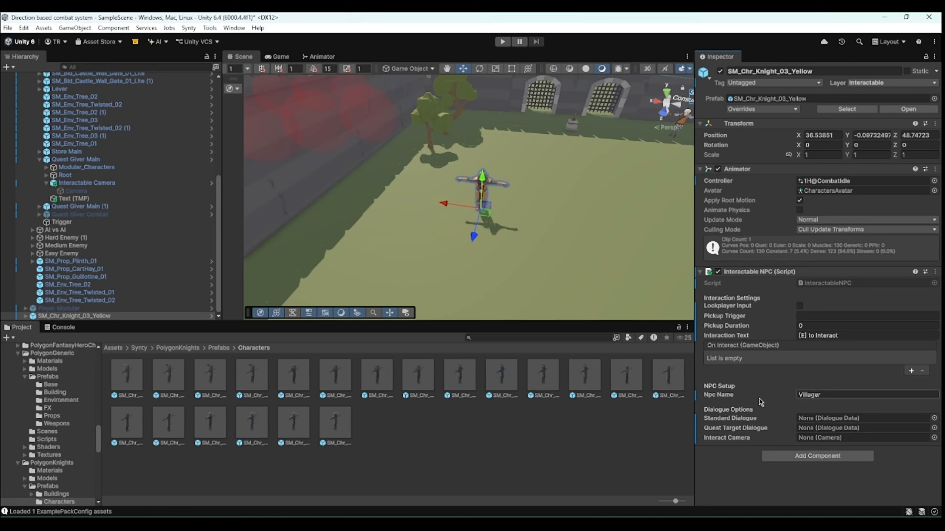
- Set the NPC Name to Adam
left_click(853, 393)
type("Talk to Vill")
key("BackSpace")
key("BackSpace")
key("BackSpace")
key("BackSpace")
key("BackSpace")
key("BackSpace")
key("BackSpace")
key("BackSpace")
key("BackSpace")
key("BackSpace")
key("BackSpace")
key("BackSpace")
type("Adam")
left_click(713, 480)
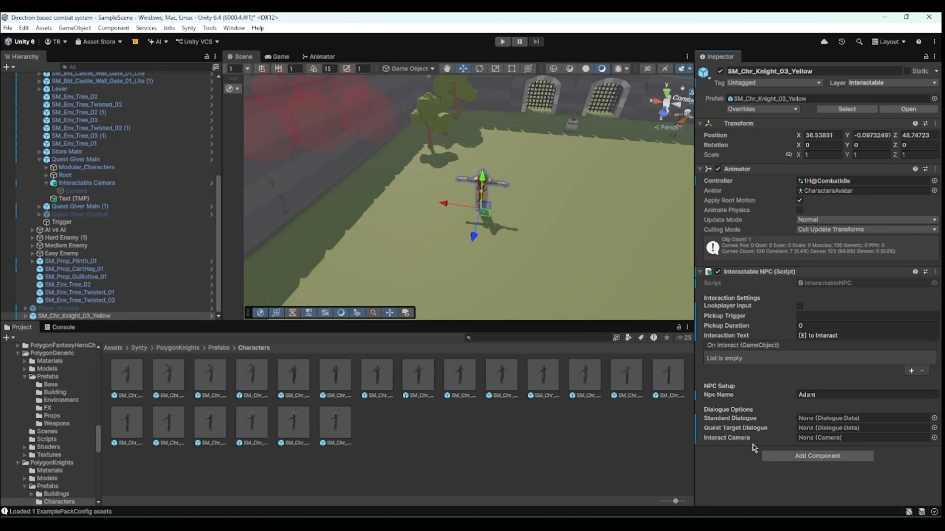
- Assign the Simply Dialogue asset as the NPC's Standard Dialogue
left_click(113, 350)
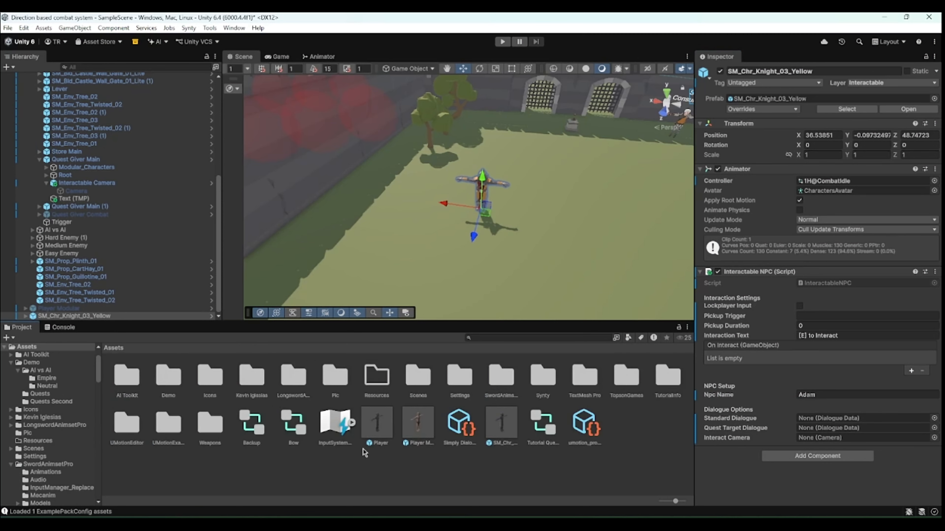
left_click_drag(462, 426, 826, 418)
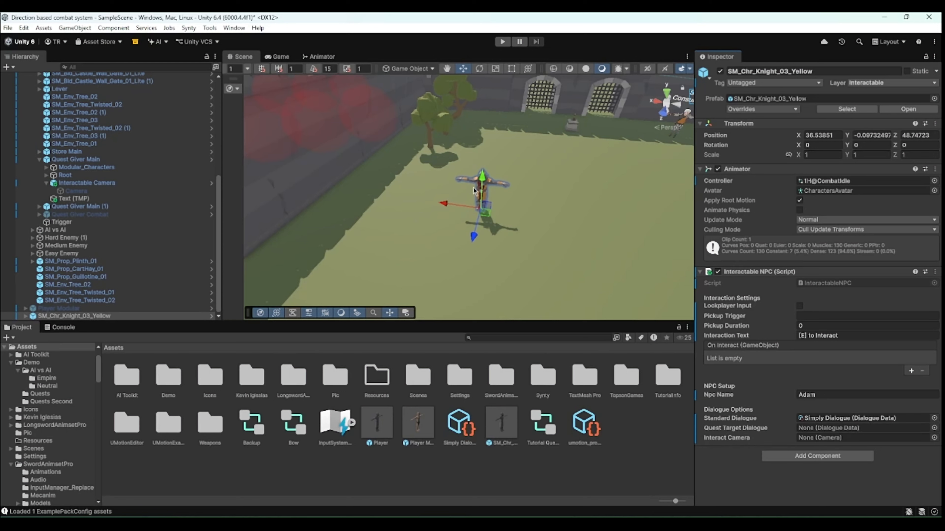
mouse_move(720, 432)
left_click(910, 370)
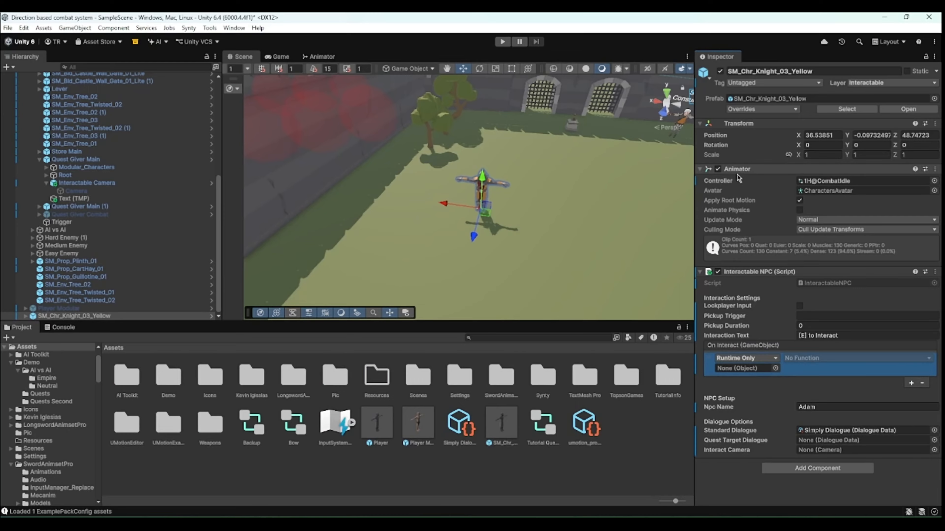
left_click(920, 383)
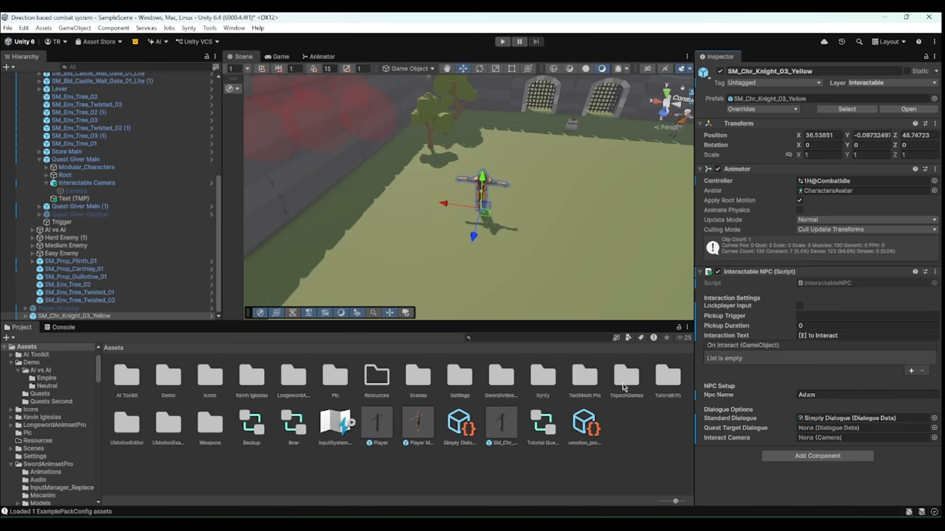
- Parent the Interactable Camera prefab from Directional Combat System's Prefabs folder under the knight
double_click(627, 377)
double_click(126, 376)
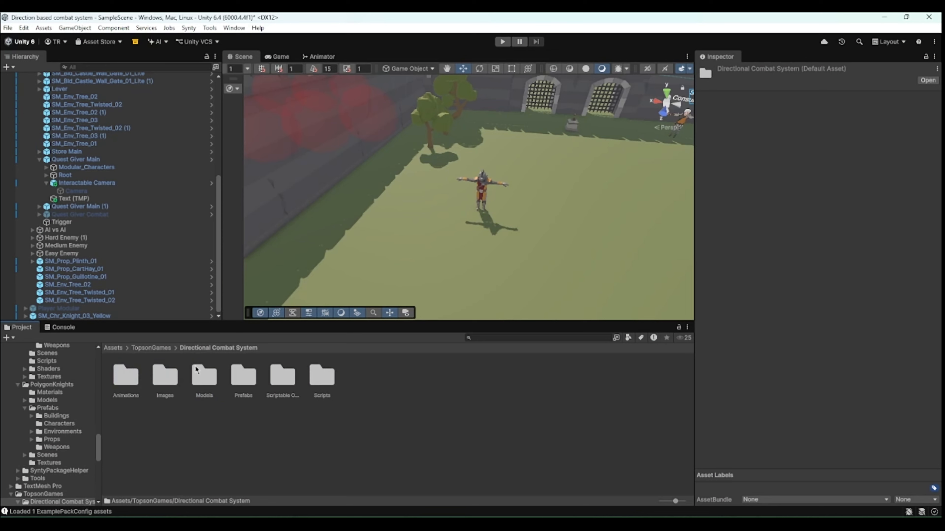
double_click(242, 376)
left_click(238, 378)
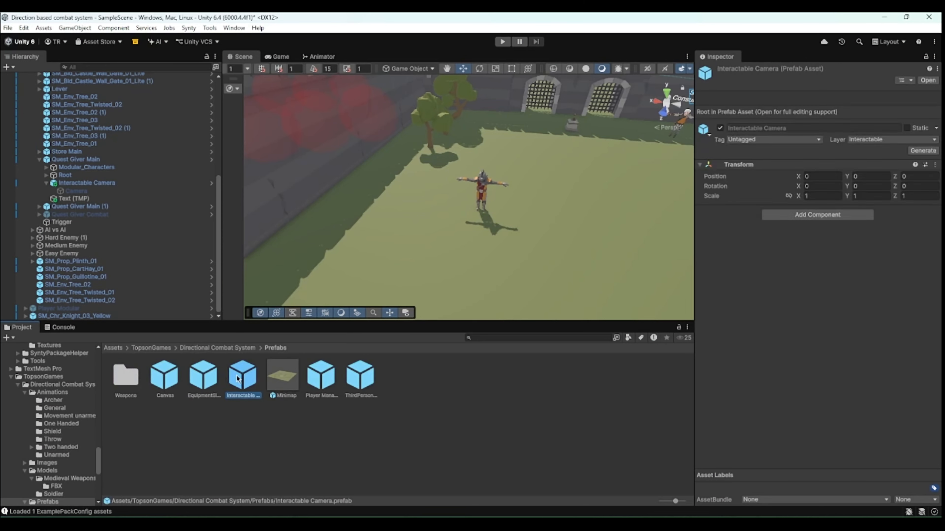
left_click_drag(241, 383, 87, 317)
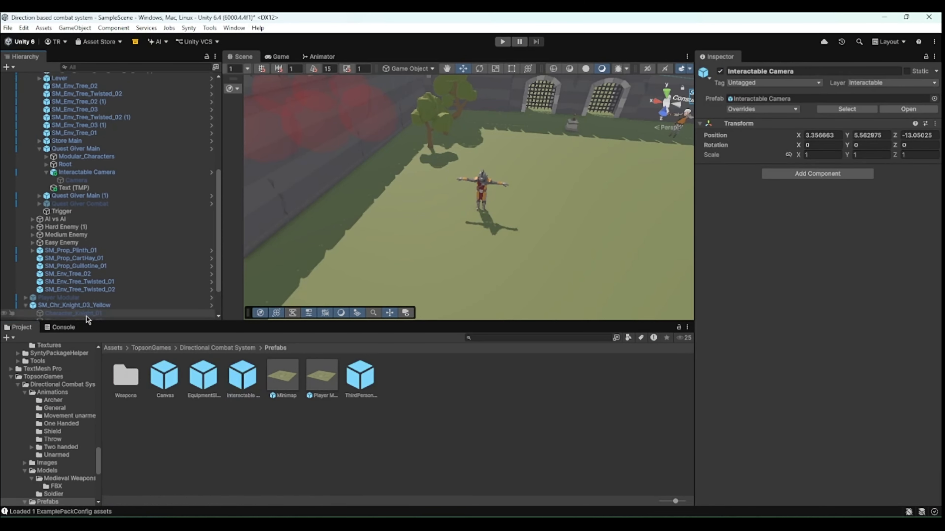
- Set the Interactable Camera's position to 0, 0, 0
left_click(814, 137)
type("0")
left_click(859, 137)
type("0")
left_click(912, 137)
type("0")
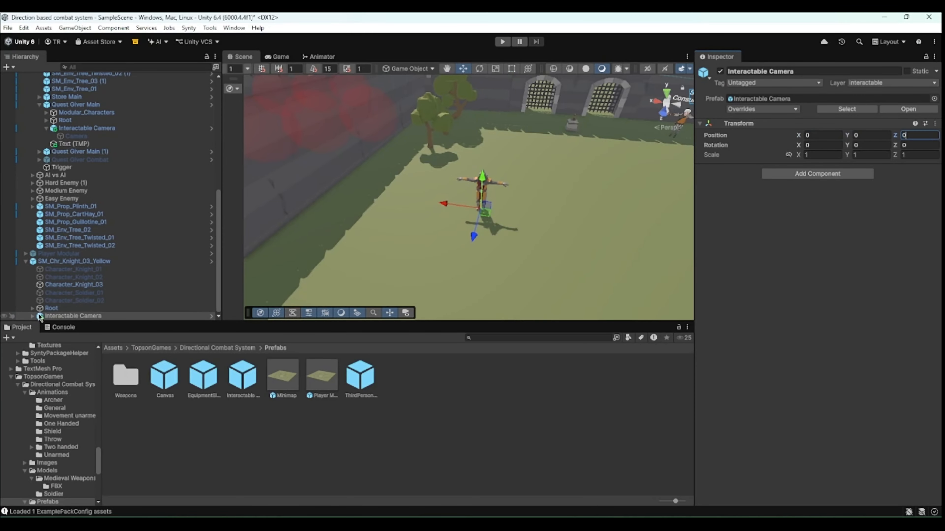
- Reposition the Interactable Camera's child Camera to about Y 0.92, Z 1.03 facing the knight, enabling it only while placing
left_click(33, 316)
left_click(69, 317)
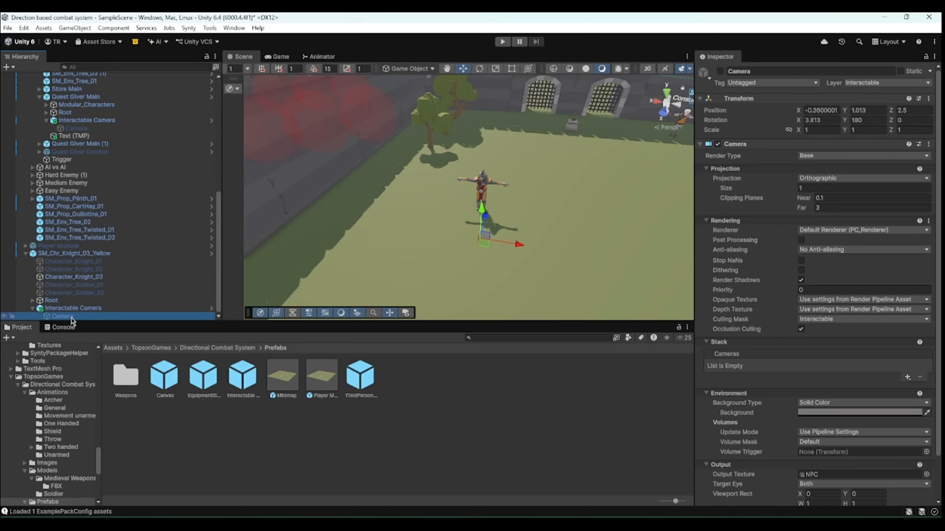
left_click(720, 71)
right_click_drag(511, 164, 478, 152)
middle_click_drag(519, 238, 491, 193)
left_click_drag(407, 199, 482, 189)
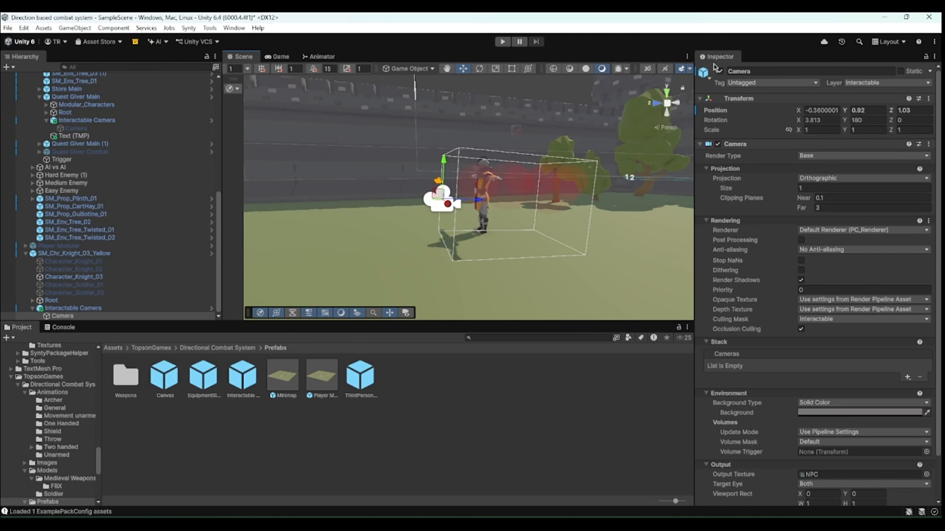
left_click(719, 72)
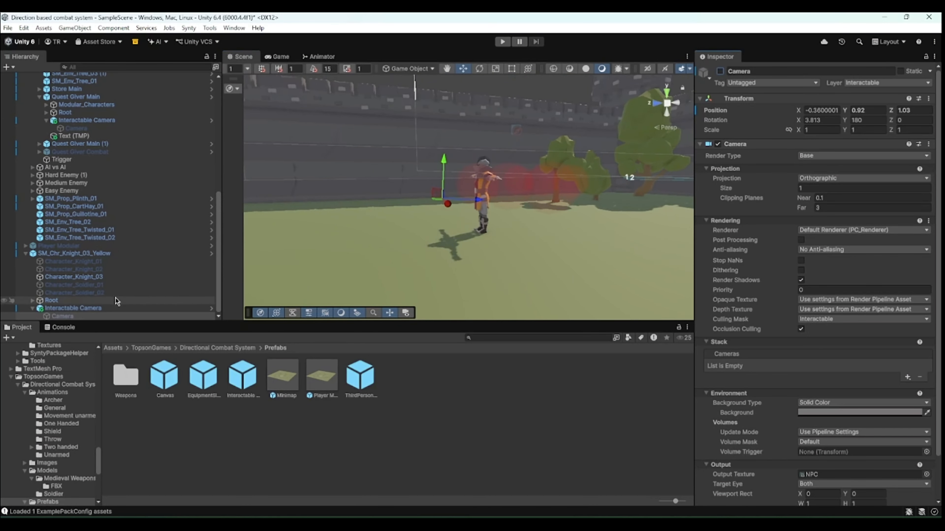
- Assign the Interactable Camera's child Camera as the knight's Interact Camera and add a Capsule Collider to the knight
left_click(77, 254)
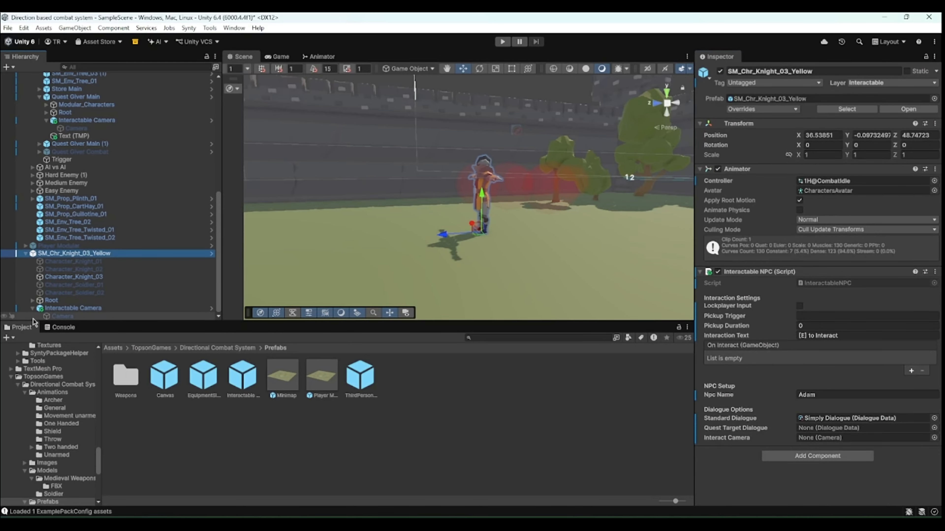
left_click_drag(49, 320, 833, 440)
left_click(817, 456)
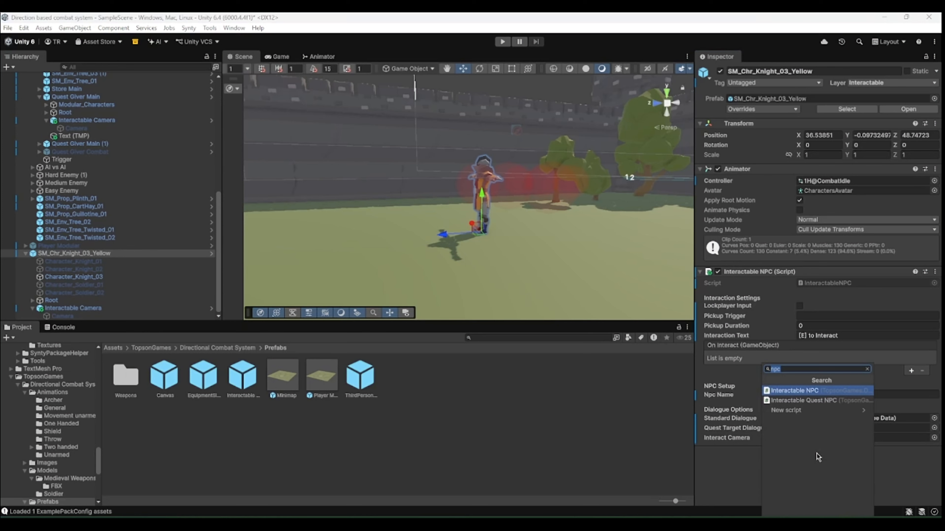
type("cap")
key("Return")
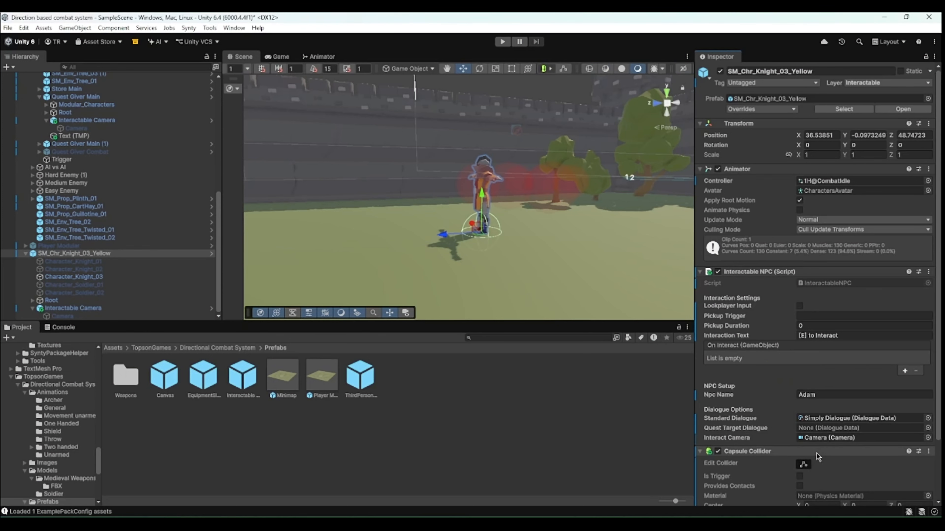
- Inspect the knight's capsule collider in the scene view
left_click(804, 464)
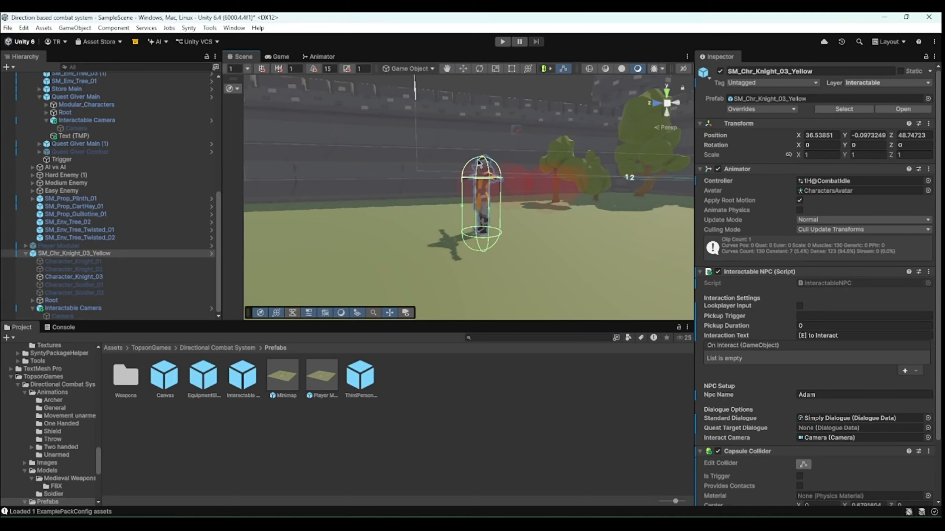
scroll(472, 160, "down", 5)
scroll(472, 160, "down", 2)
left_click(372, 134)
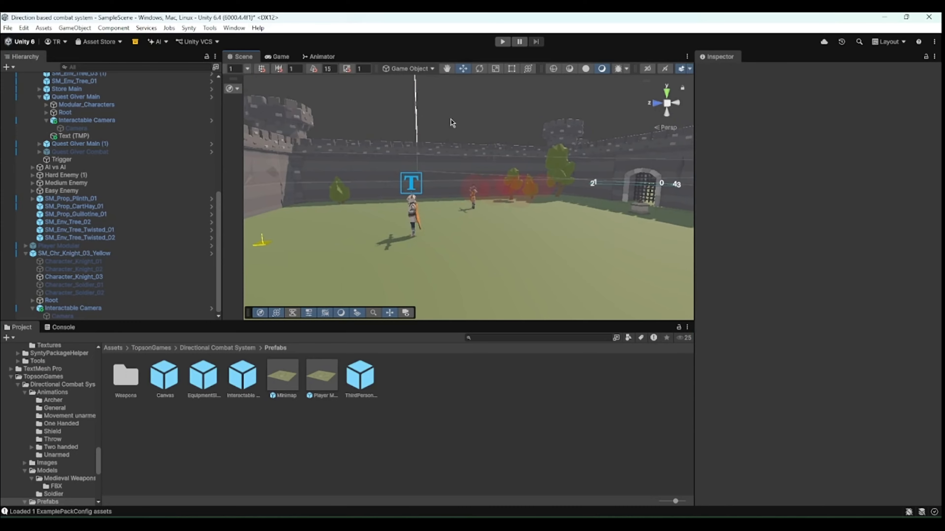
- Enter Play mode, walk up to the knight and interact with it to open its dialogue
left_click(503, 42)
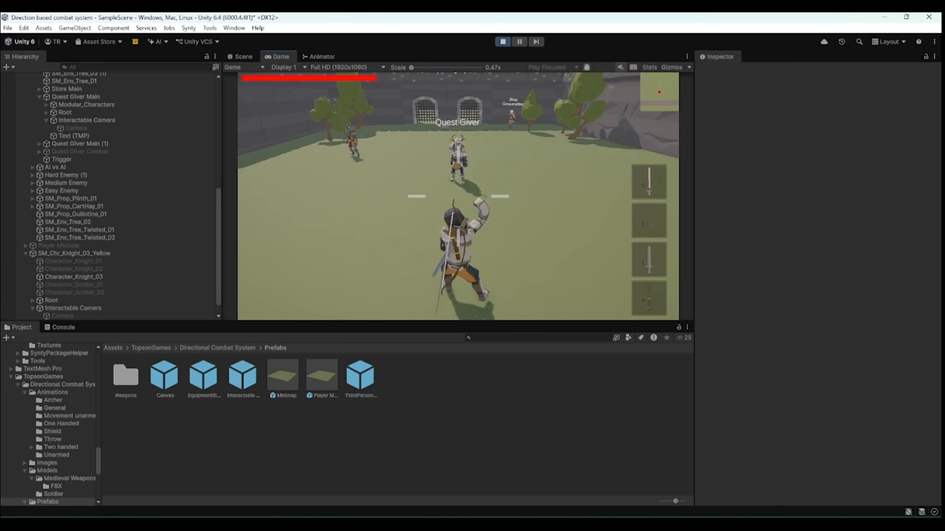
key("w")
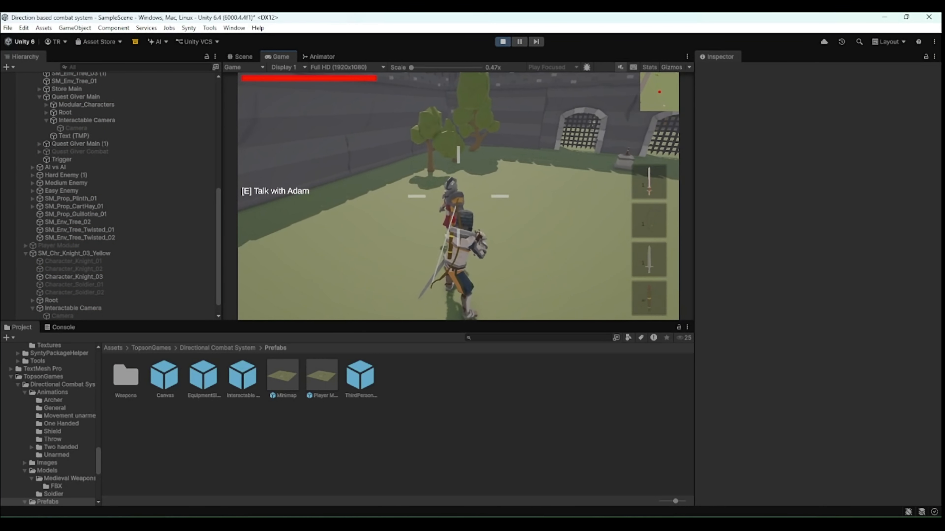
left_click(111, 253)
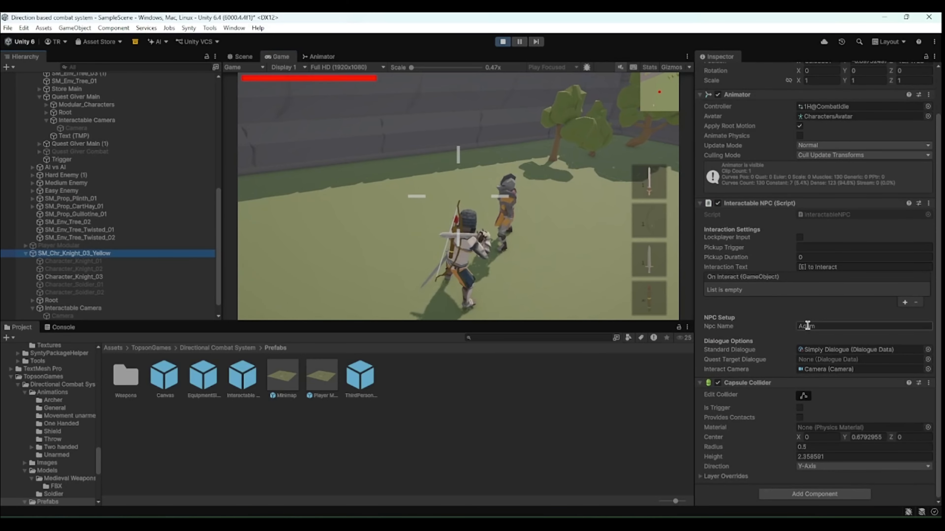
left_click_drag(833, 266, 784, 266)
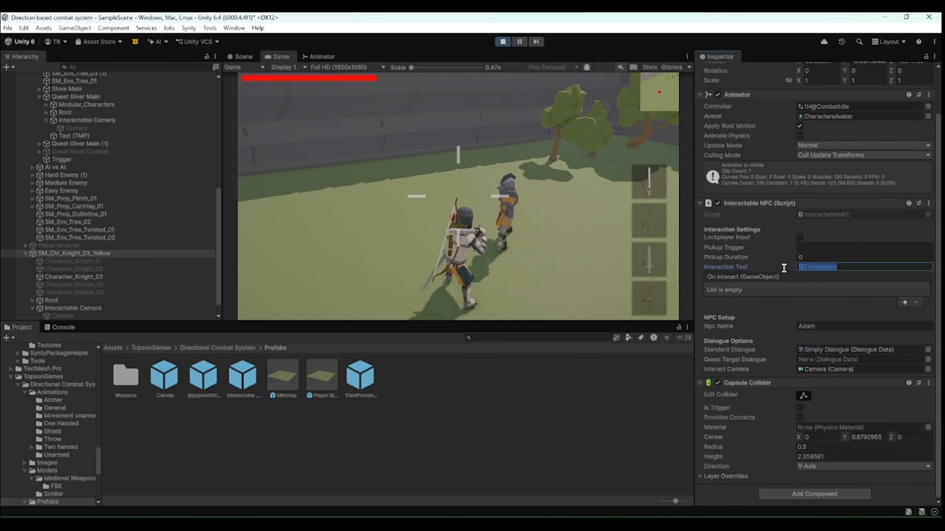
left_click(563, 249)
key("e")
key("w")
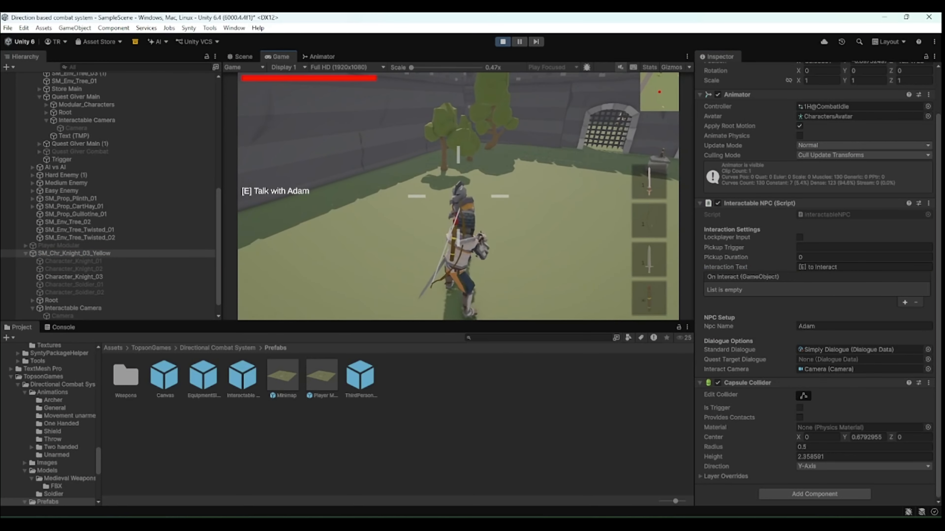
key("e")
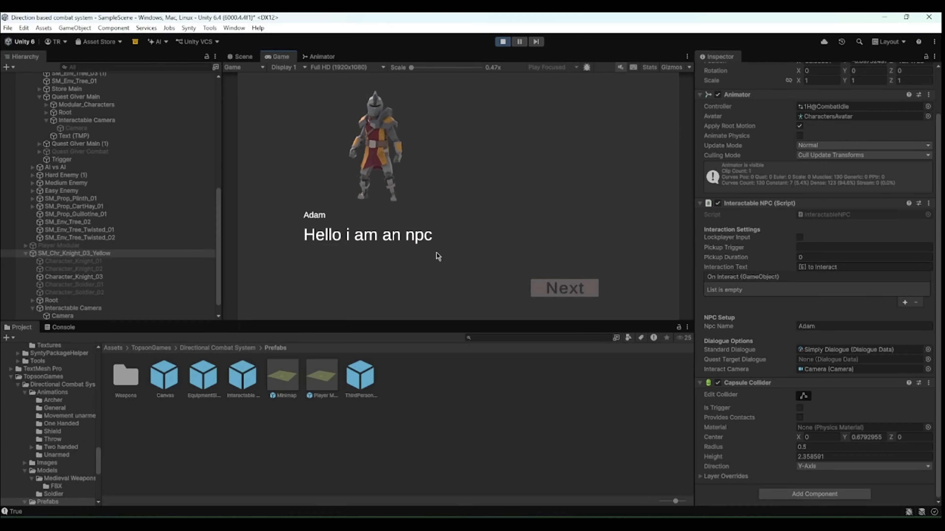
- Open the Simply Dialogue asset and advance through the knight's dialogue lines in the game
left_click(118, 348)
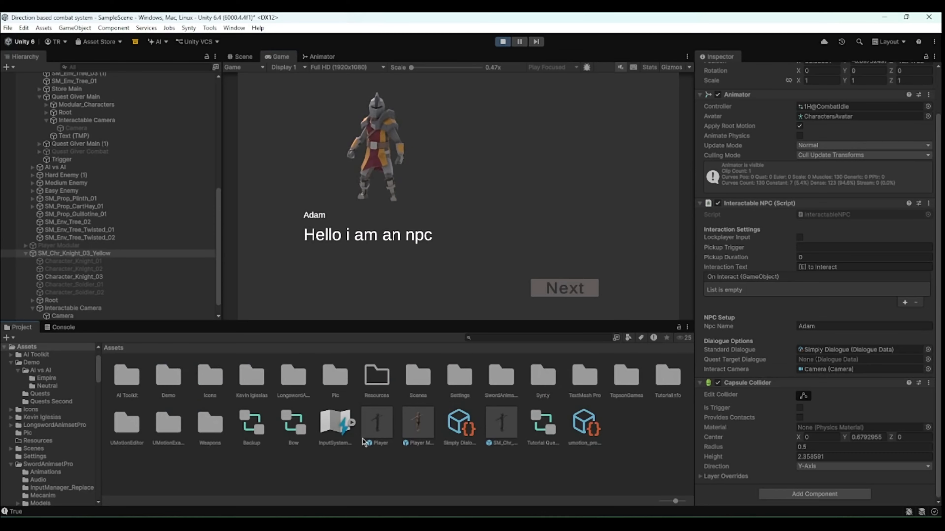
left_click(458, 428)
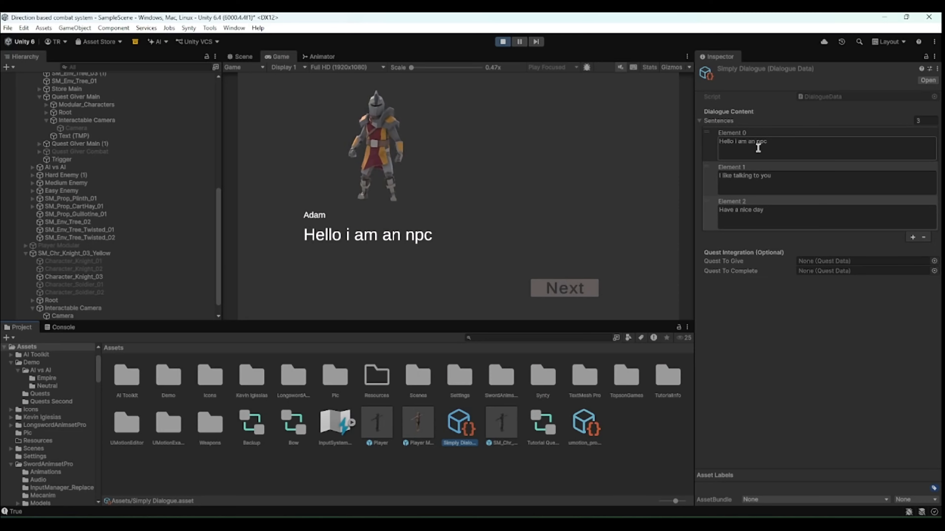
left_click(600, 190)
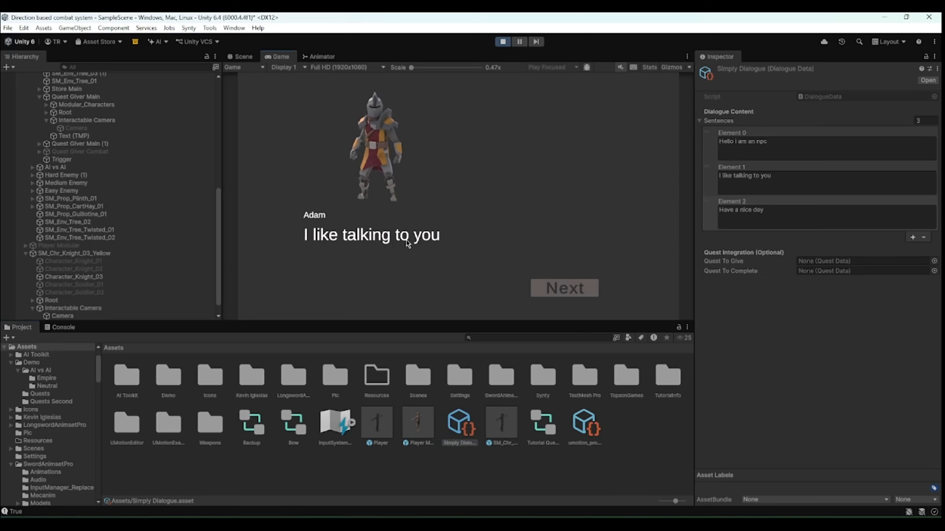
left_click(511, 200)
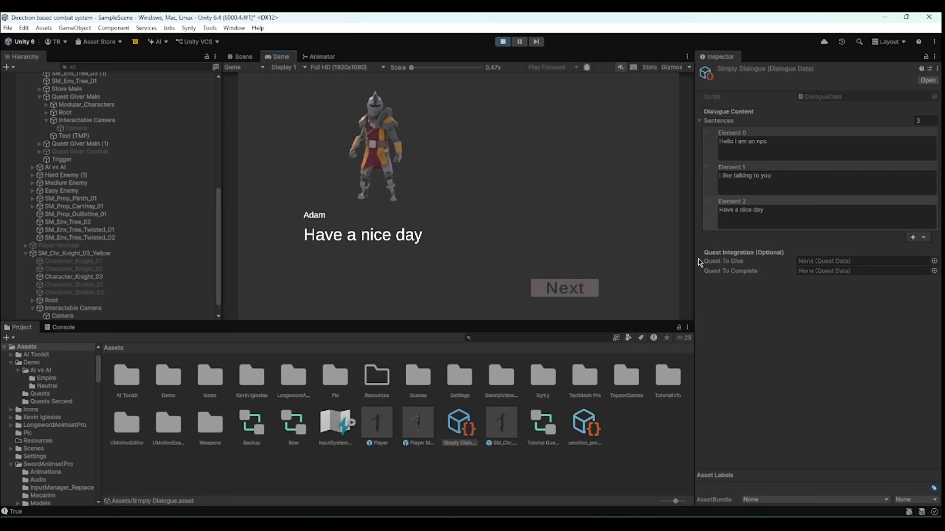
left_click(495, 213)
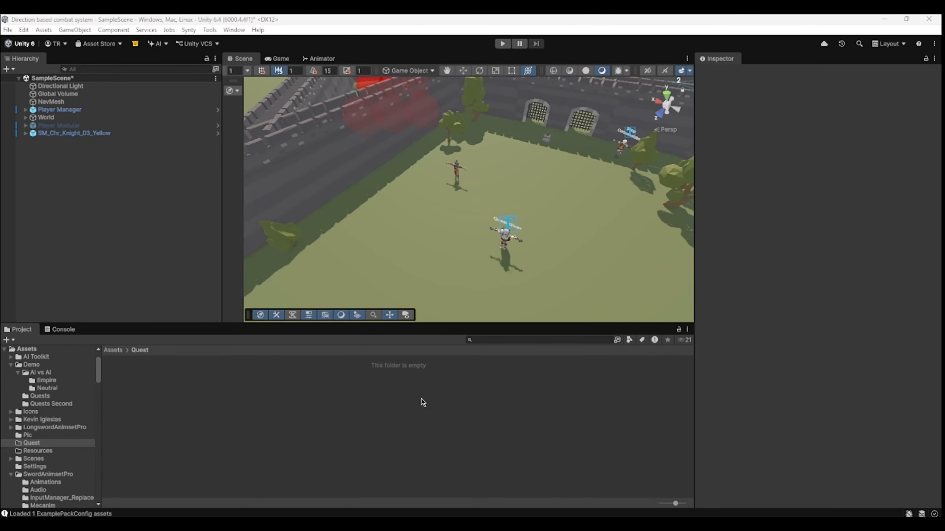
right_click(295, 415)
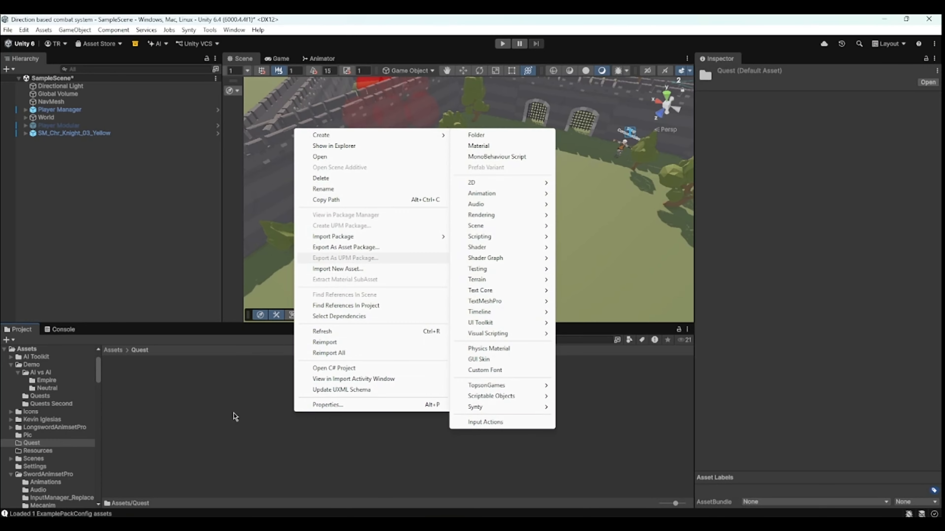
left_click(224, 432)
scroll(429, 244, "down", 3)
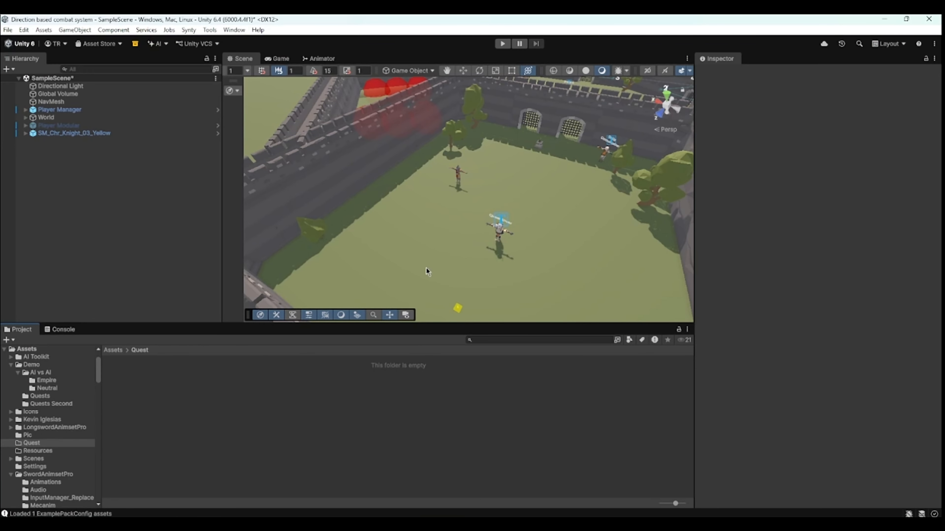
- Place the Chr_FantasyHero_Preset_49 prefab from Synty's PolygonFantasyHeroCharacters Characters_Presets folder into the scene
left_click(113, 350)
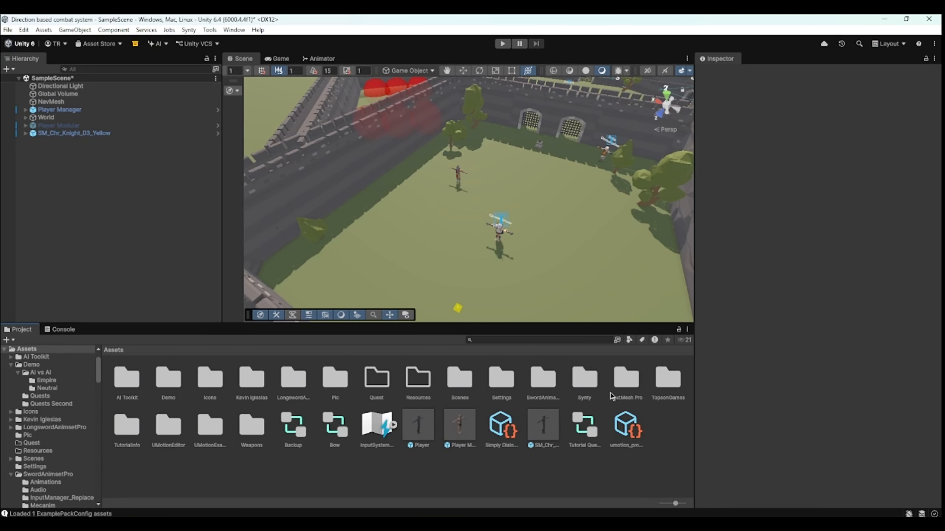
double_click(580, 387)
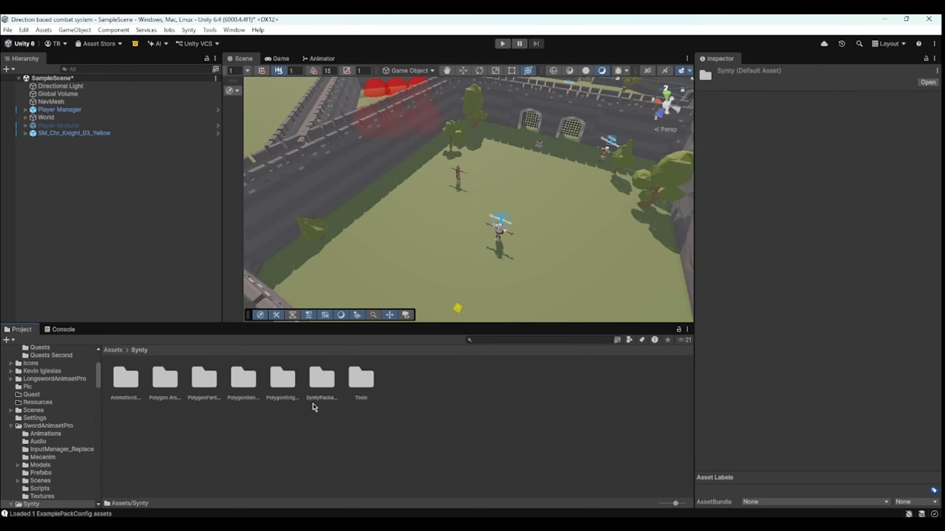
double_click(201, 393)
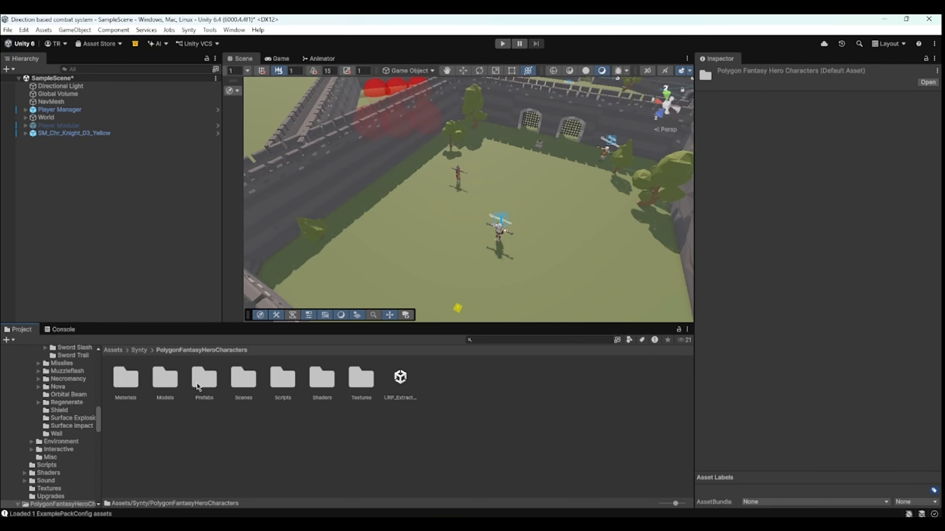
double_click(197, 387)
double_click(163, 381)
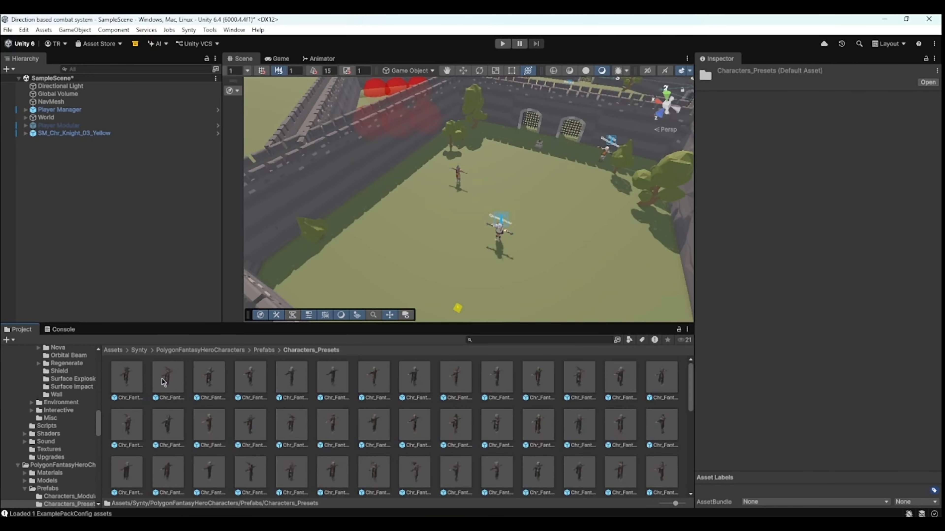
scroll(241, 409, "down", 3)
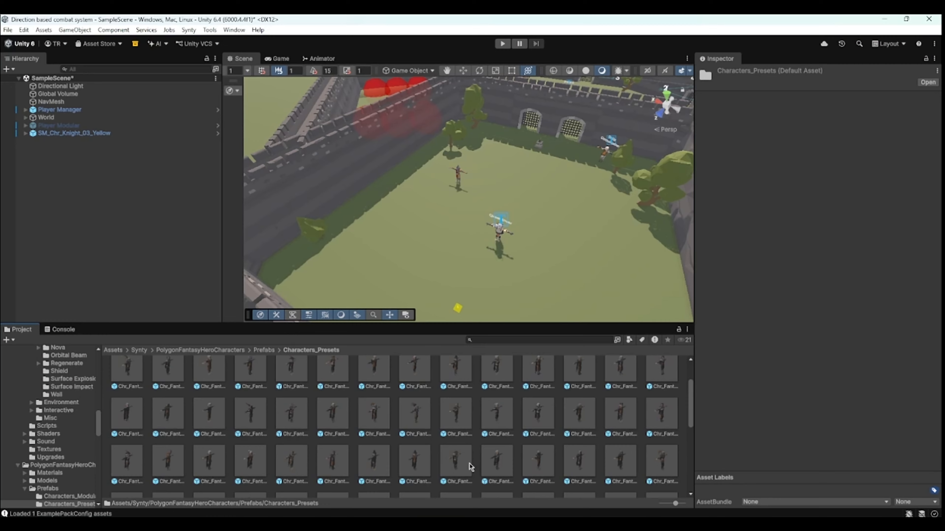
left_click_drag(374, 466, 409, 224)
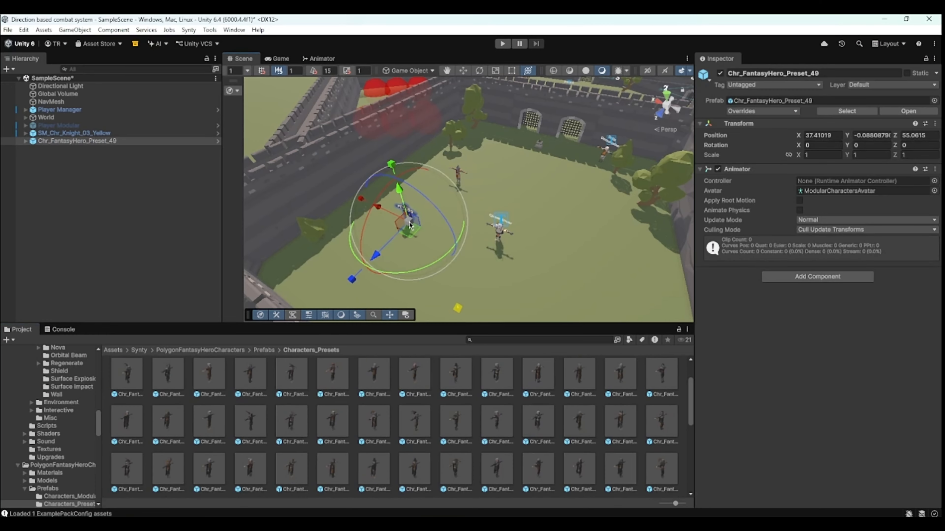
- Rotate the new character to about -47° around Y
key("f")
left_click_drag(499, 296, 570, 241)
scroll(570, 242, "down", 3)
middle_click_drag(534, 207, 524, 164)
scroll(524, 164, "down", 4)
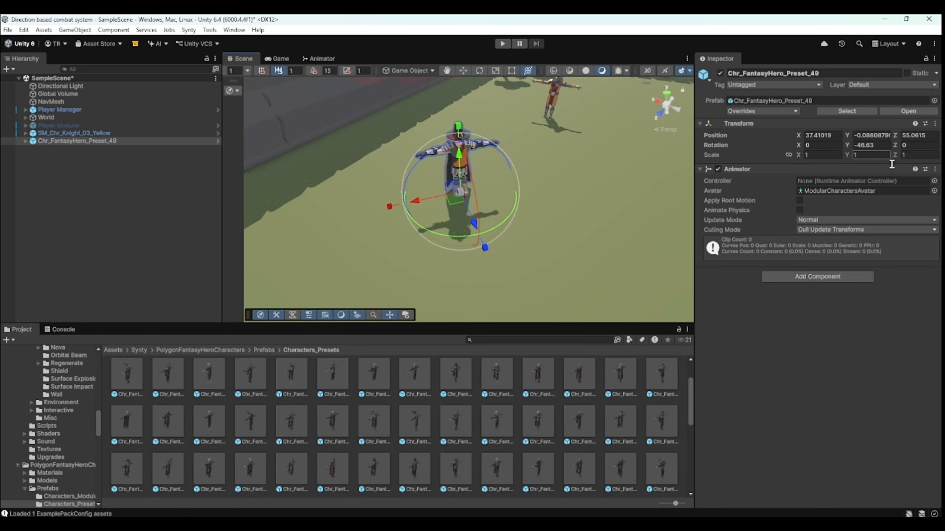
- Set the character's Animator controller to 1H@CombatIdle
left_click(934, 181)
type("idle")
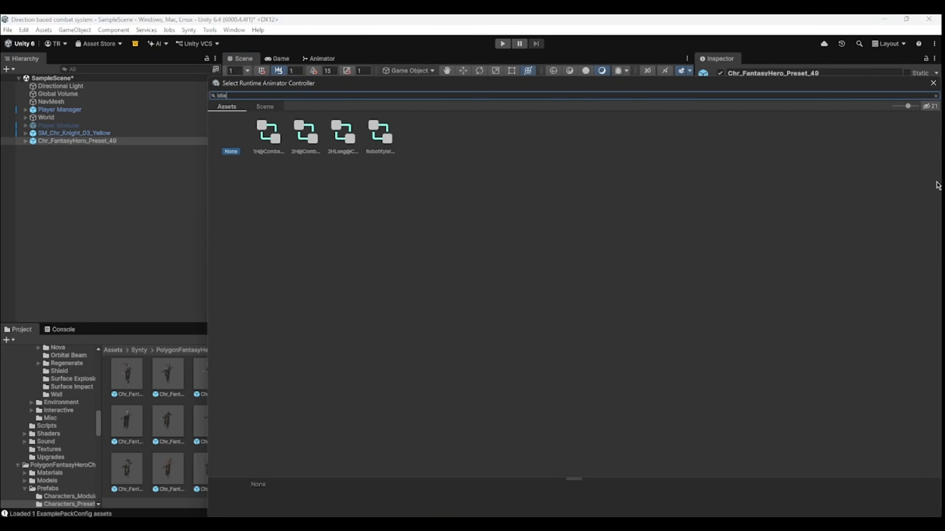
double_click(268, 132)
- Set the character's layer to Interactable, applying it to all children too
left_click(893, 86)
left_click(885, 161)
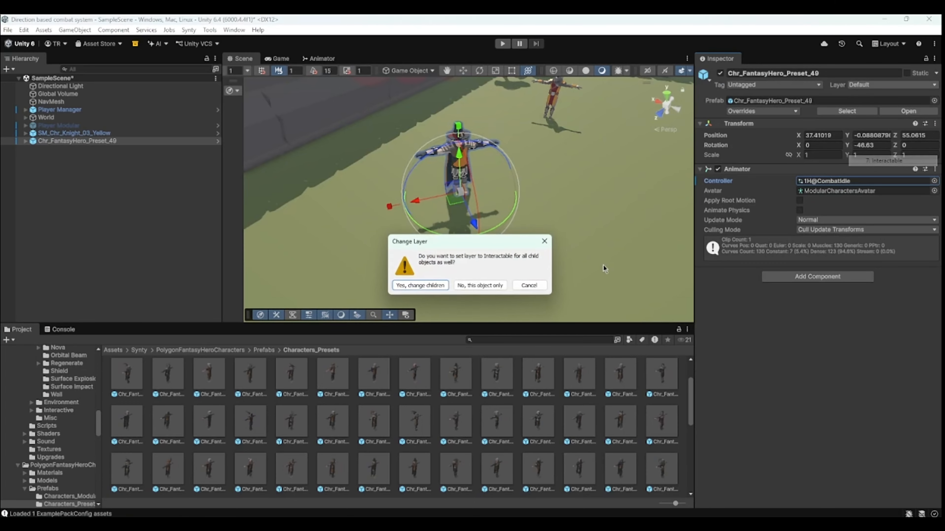
left_click(428, 288)
- Add a Capsule Collider component to the character
left_click(806, 276)
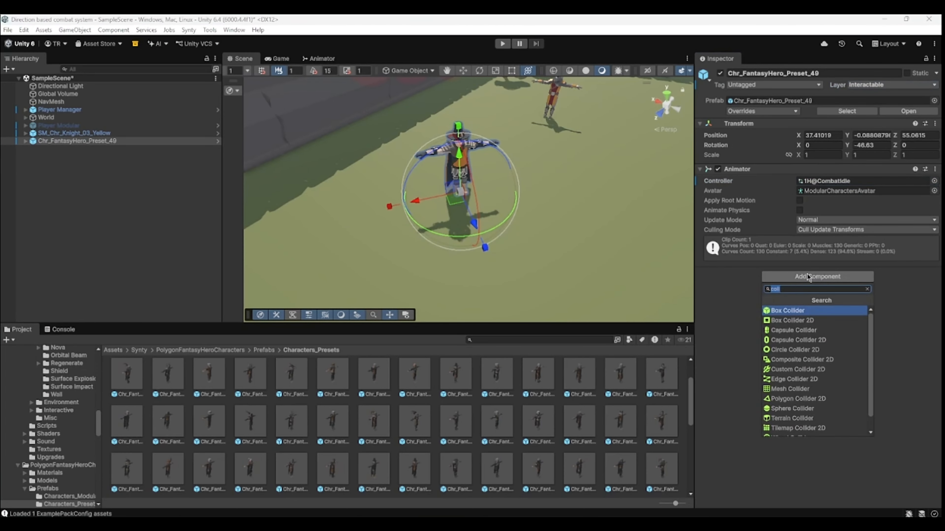
type("coll")
key("Down")
key("Down")
key("Return")
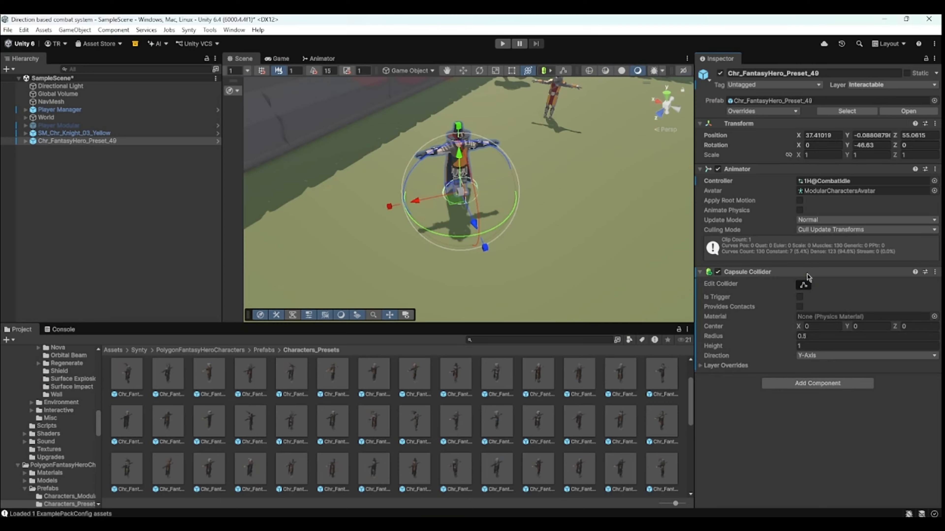
- Resize the capsule collider to fit the character, about 2.45 tall with centre Y about 0.72
left_click(803, 284)
left_click_drag(463, 178, 462, 136)
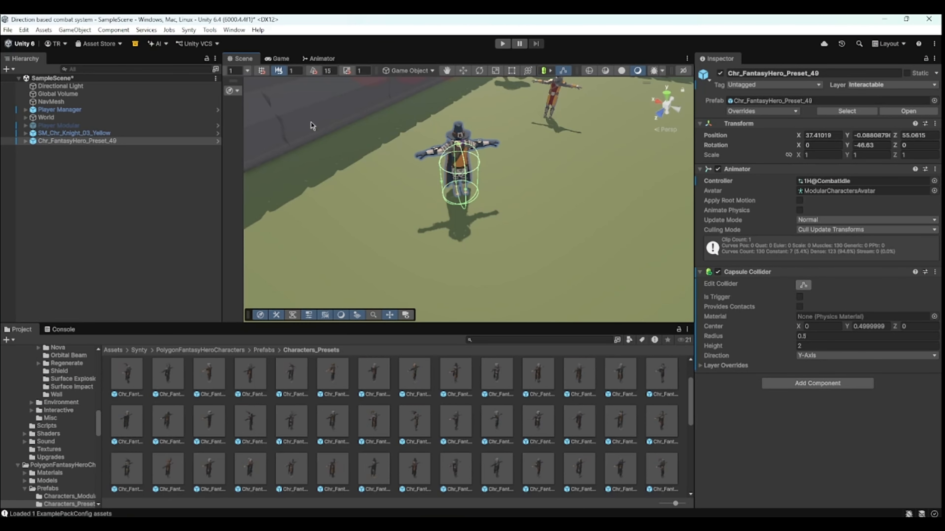
left_click_drag(457, 146, 458, 124)
- Add the Interactable Quest NPC component to the character
left_click(782, 387)
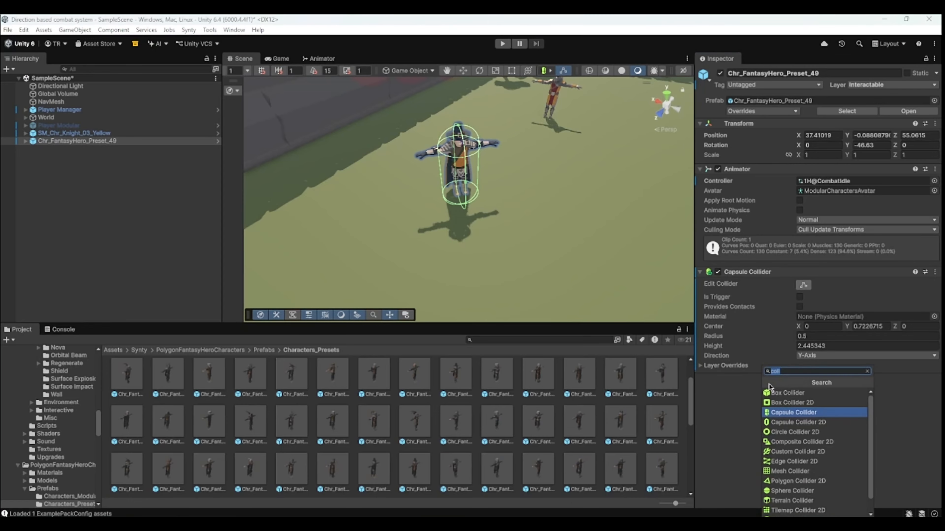
type("ques")
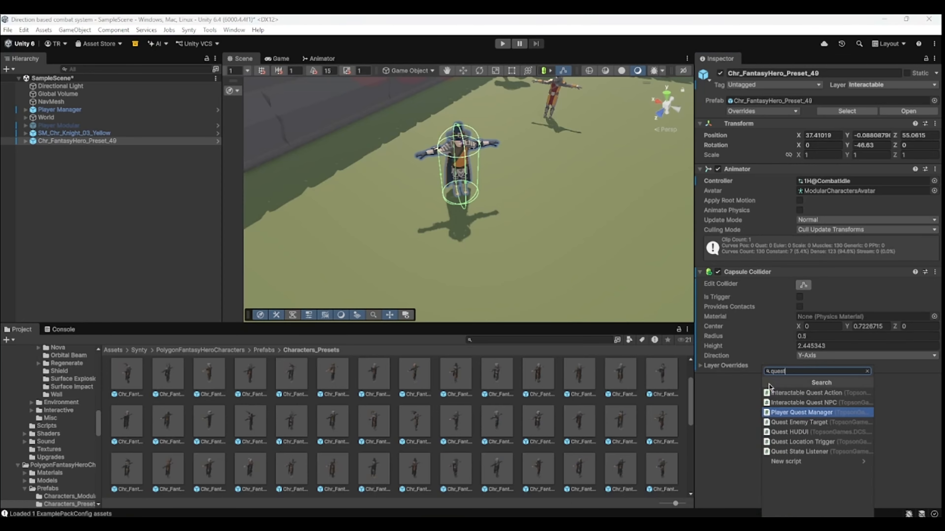
type("t")
left_click(809, 404)
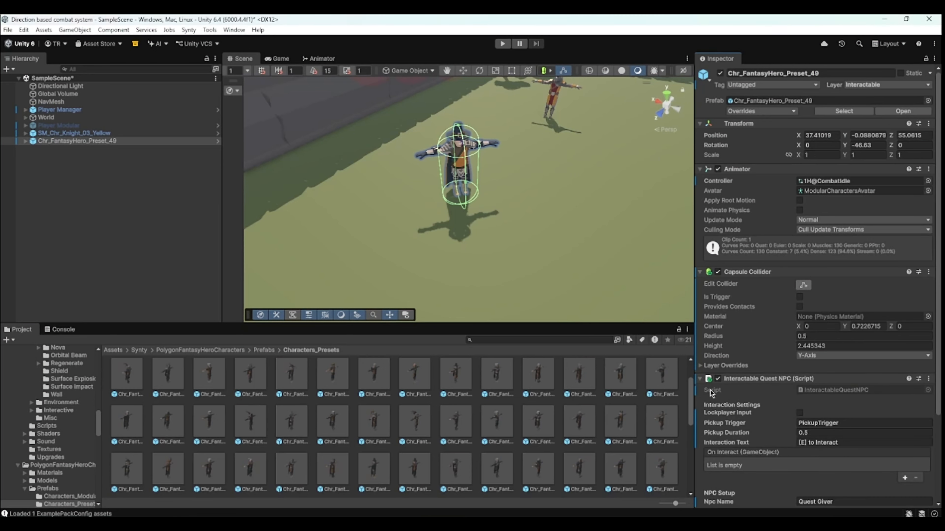
- Clear the quest NPC's Pickup Trigger and set its Pickup Duration to 0
scroll(711, 393, "down", 5)
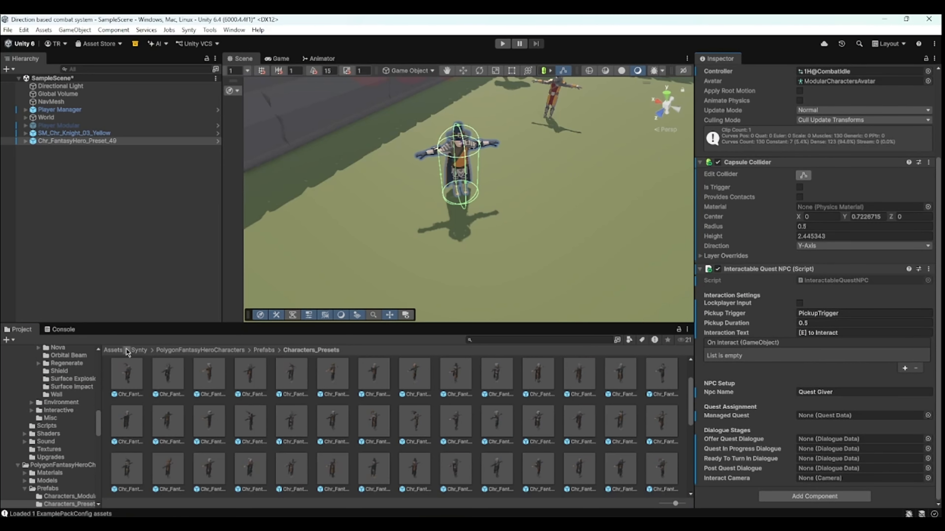
left_click(115, 351)
double_click(370, 389)
left_click(121, 142)
scroll(874, 328, "down", 5)
left_click(871, 313)
key("BackSpace")
left_click(840, 323)
key("BackSpace")
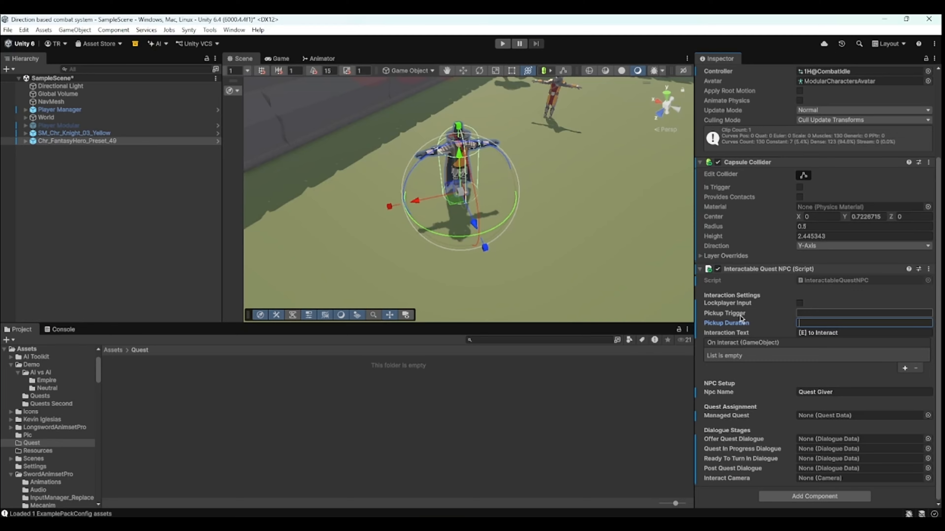
left_click(732, 328)
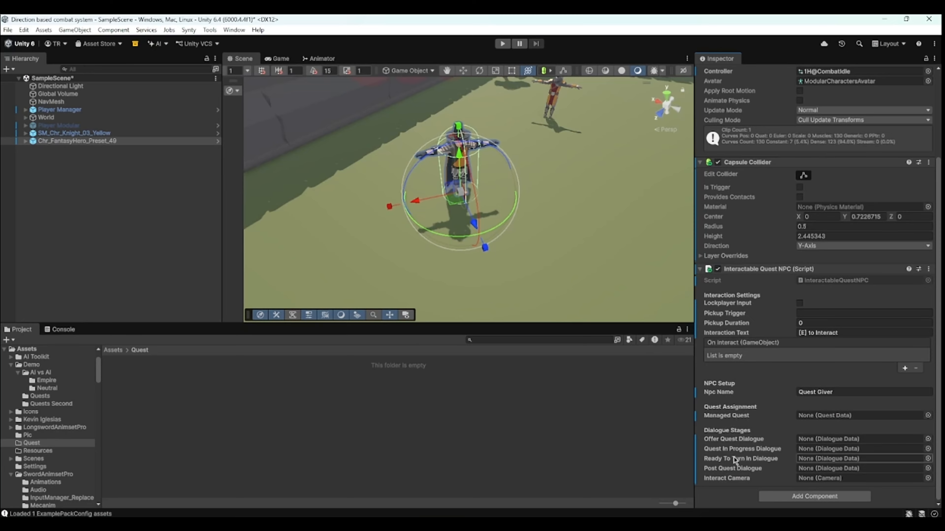
mouse_move(729, 420)
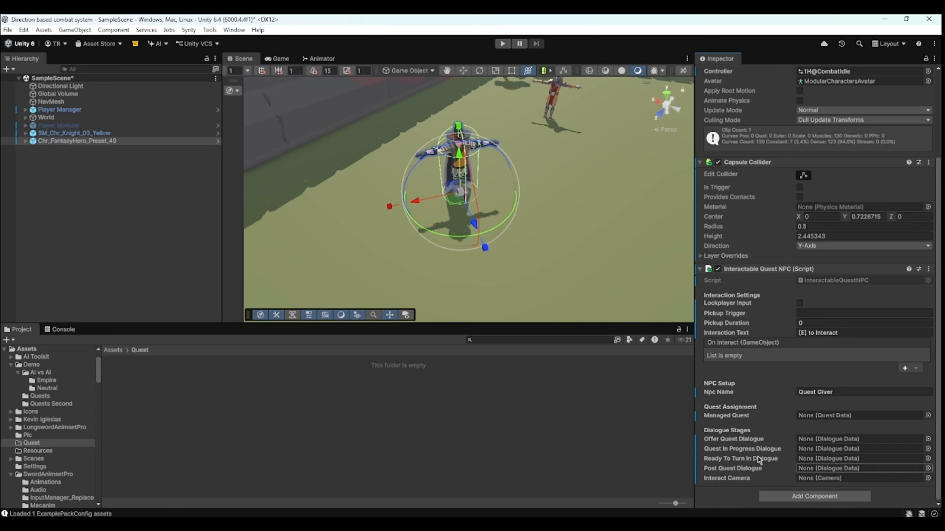
mouse_move(758, 442)
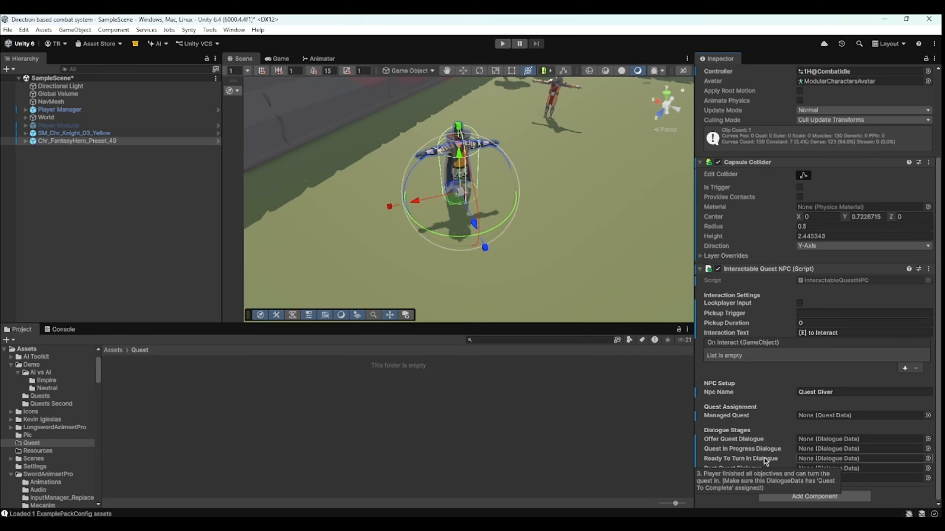
mouse_move(742, 472)
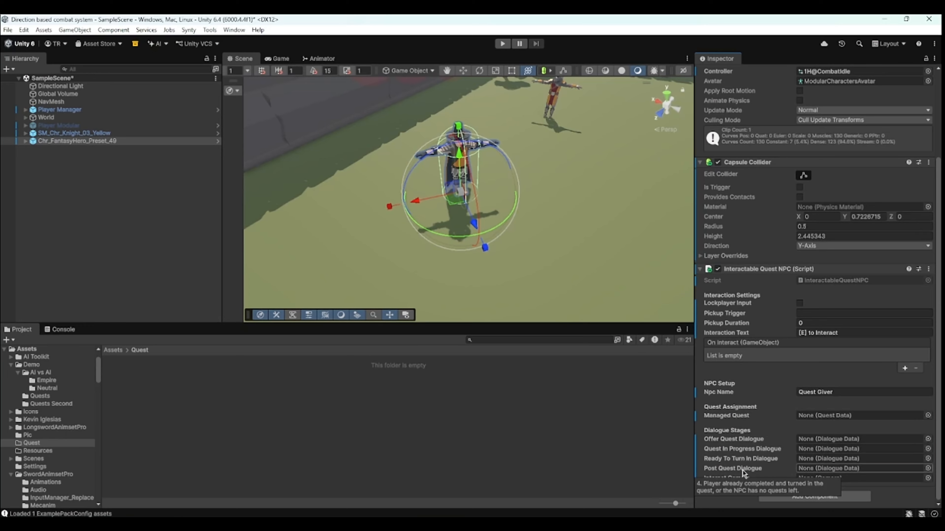
- Add the Interactable Camera prefab as a child of the quest giver and set its position to 0, 0, 0
left_click(112, 350)
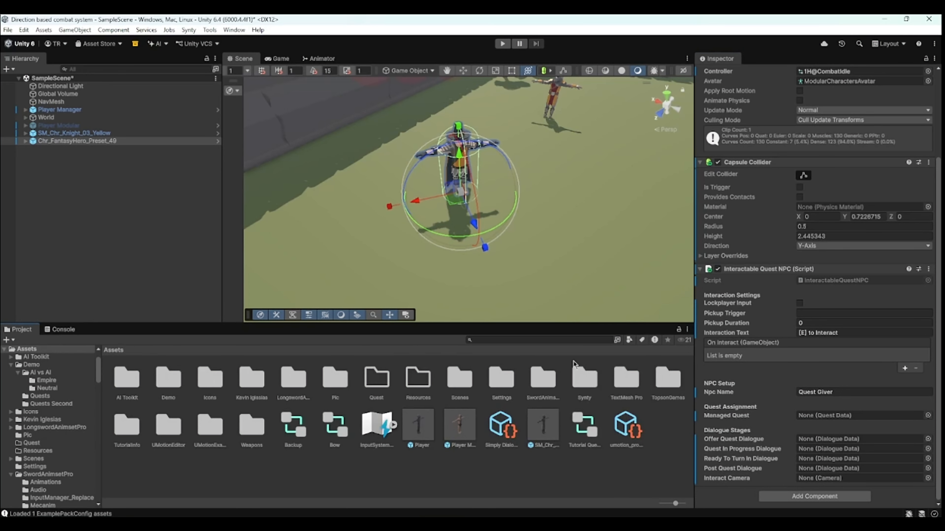
double_click(667, 380)
double_click(134, 381)
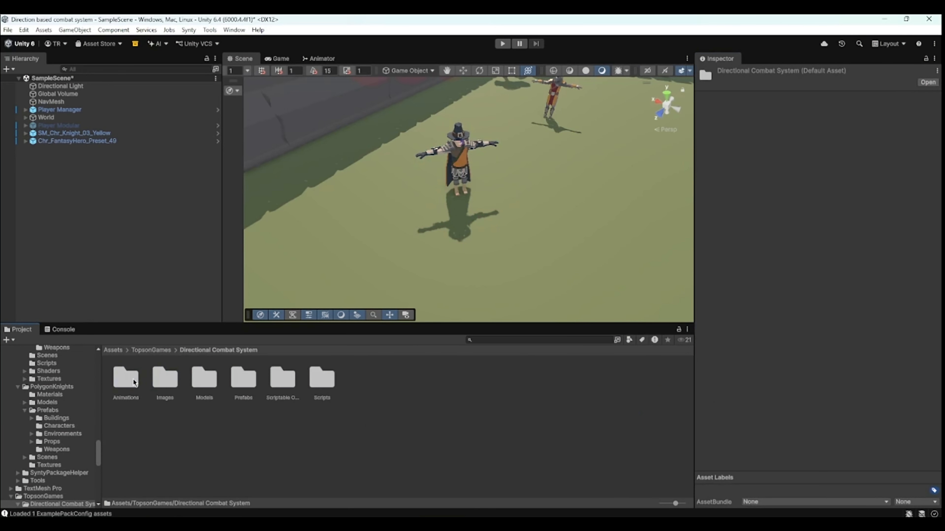
double_click(246, 376)
left_click_drag(238, 387, 72, 142)
left_click(811, 136)
type("0")
key("Tab")
type("0")
key("Tab")
type("0")
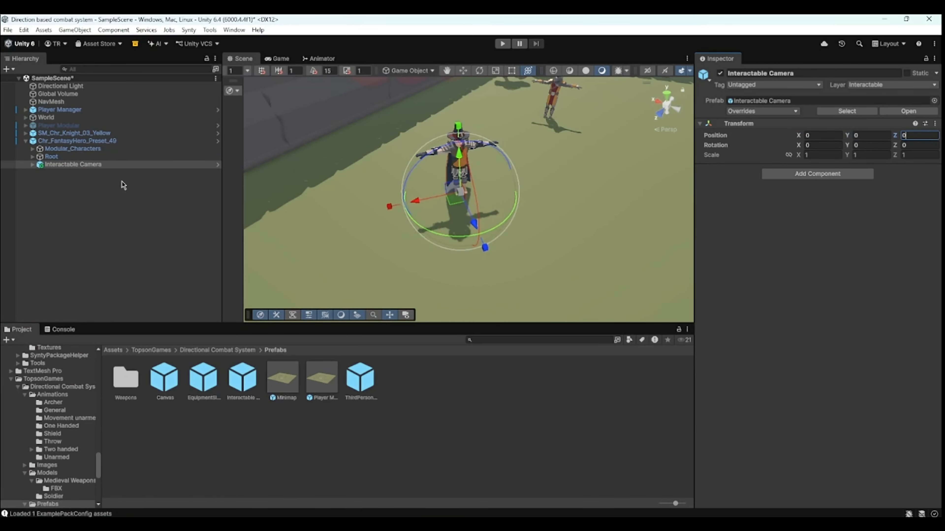
- Assign the Interactable Camera's child Camera to the quest NPC's Interact Camera slot
left_click(54, 142)
left_click(33, 171)
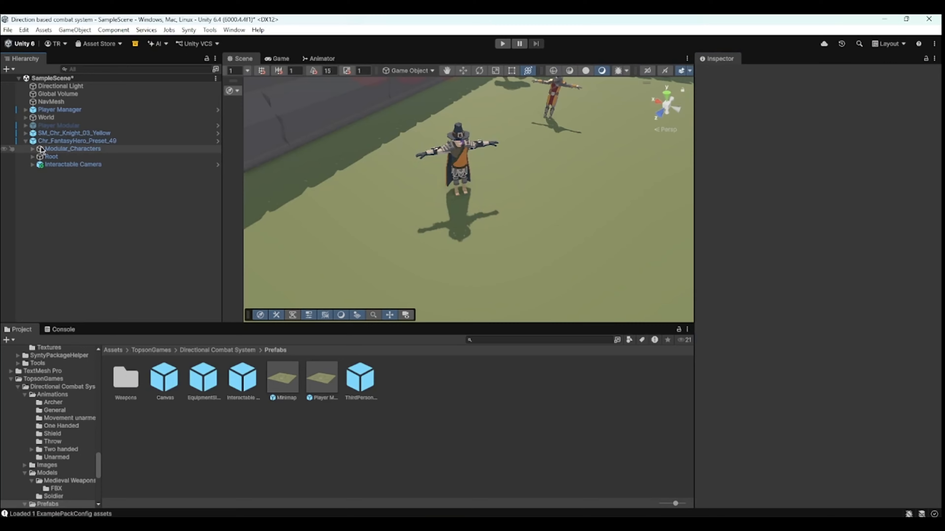
left_click(56, 141)
left_click(32, 165)
left_click_drag(63, 173, 818, 479)
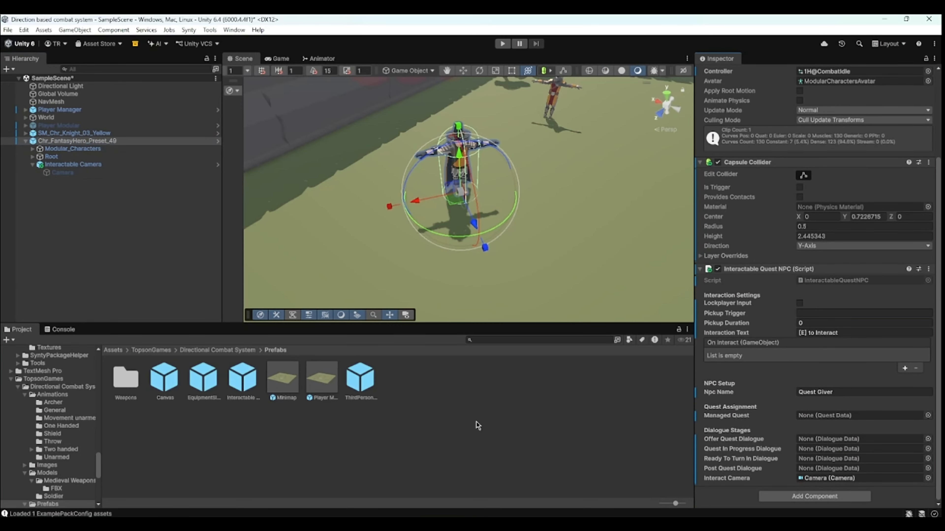
- Create a new Quest Data asset named Our Quest in the Quest folder
left_click(112, 350)
double_click(380, 382)
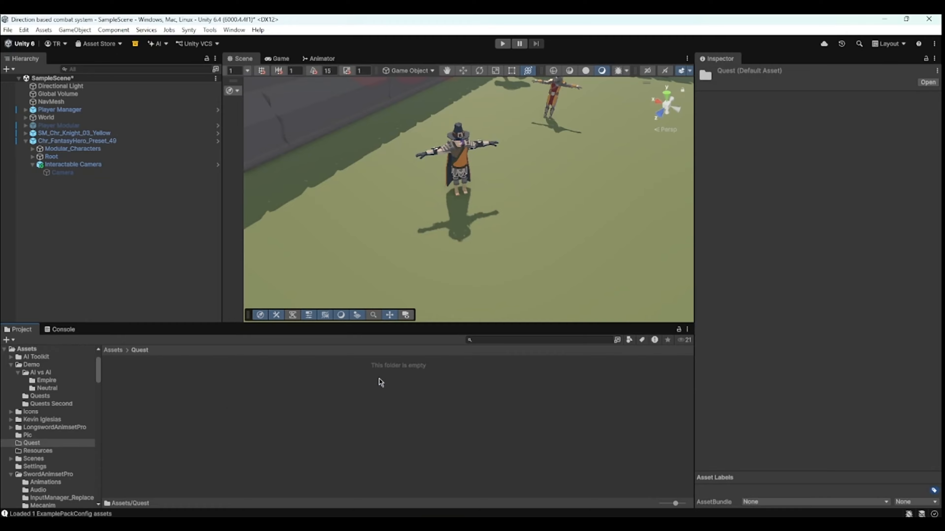
right_click(176, 379)
mouse_move(262, 131)
mouse_move(356, 397)
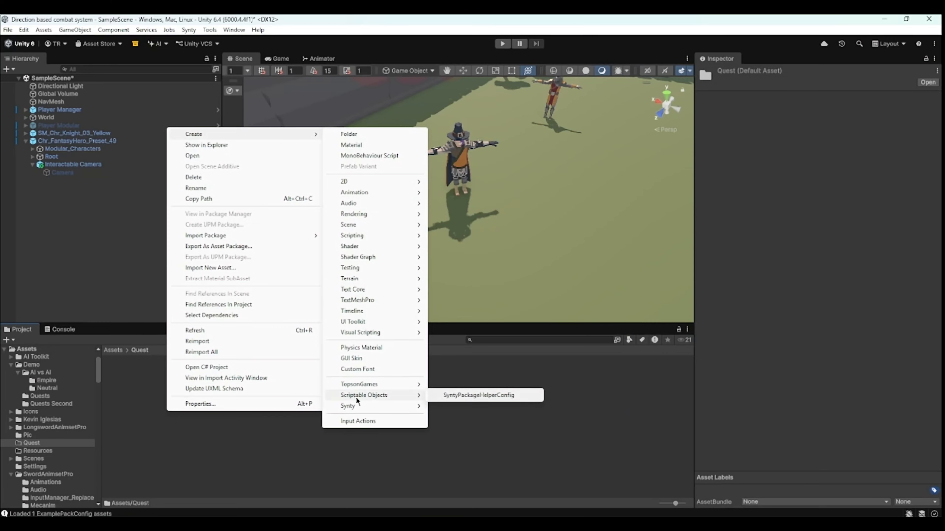
mouse_move(400, 385)
mouse_move(439, 384)
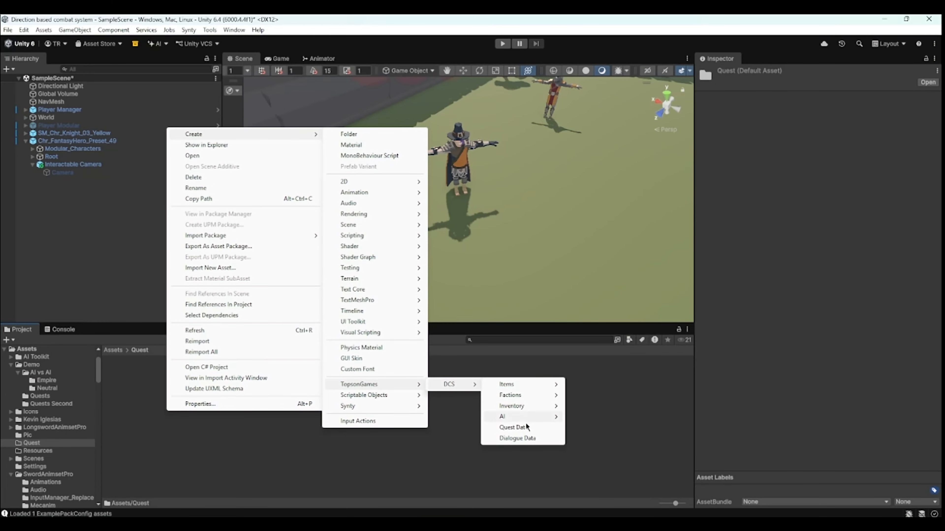
left_click(514, 429)
type("Qur Quest")
key("Return")
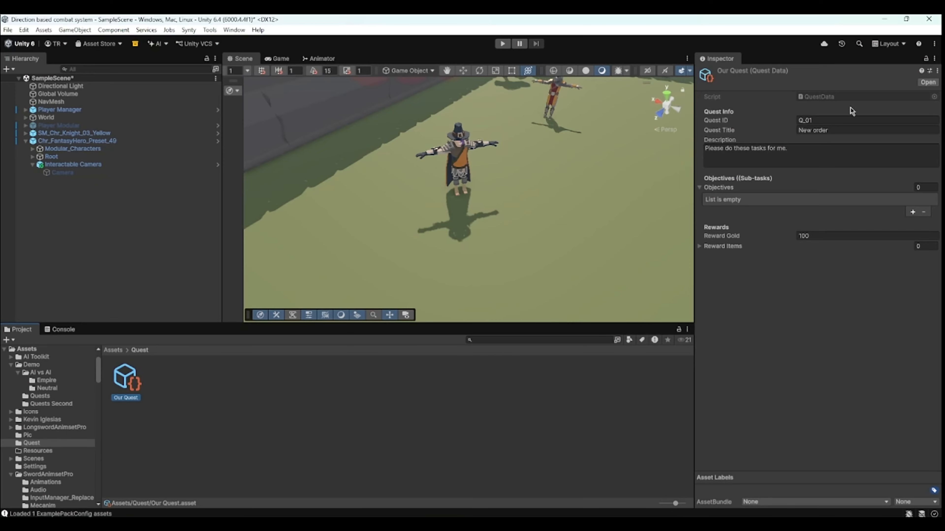
- Select the quest's Quest ID text for editing
left_click(840, 119)
left_click(840, 119)
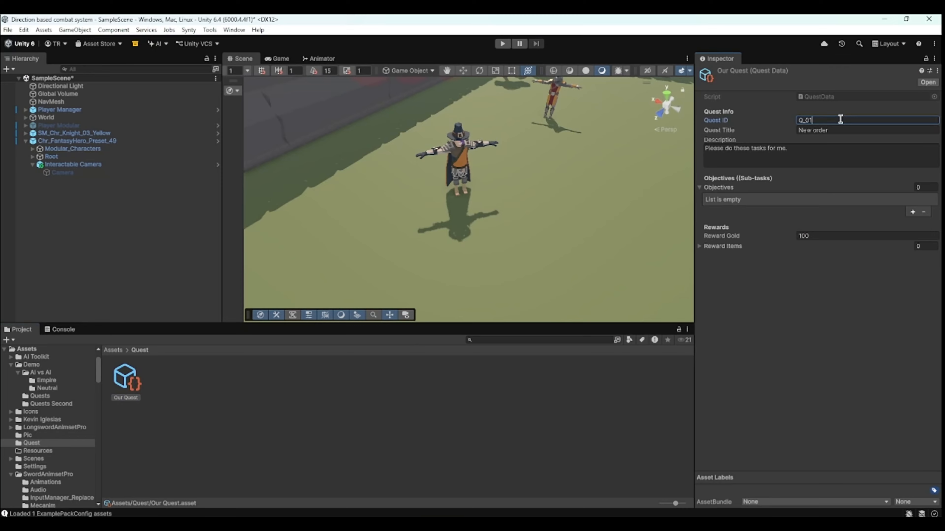
left_click_drag(840, 119, 793, 120)
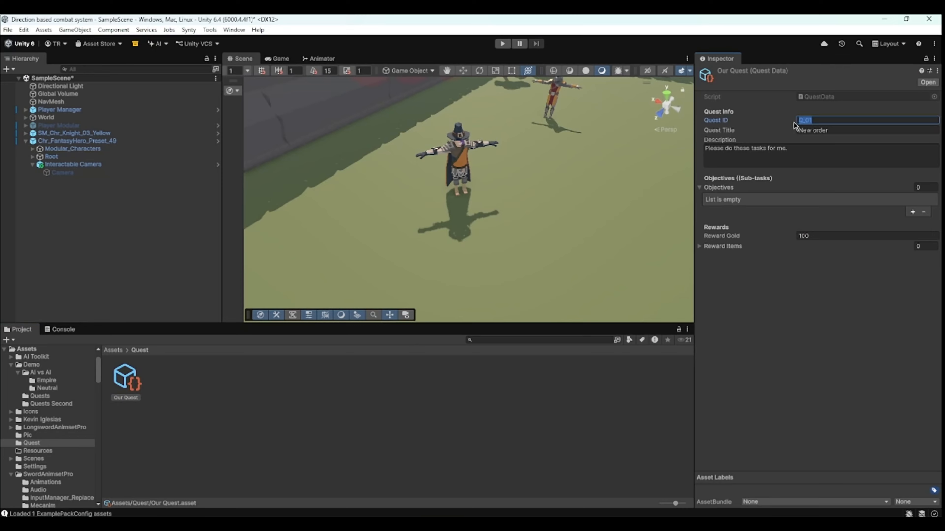
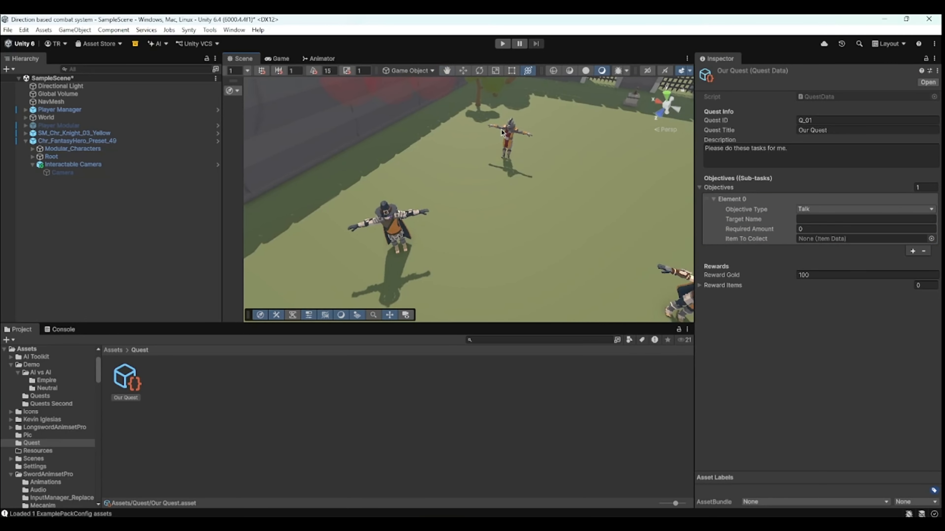
- Check the dialogue knight's NPC name in its Interactable NPC component
left_click(744, 228)
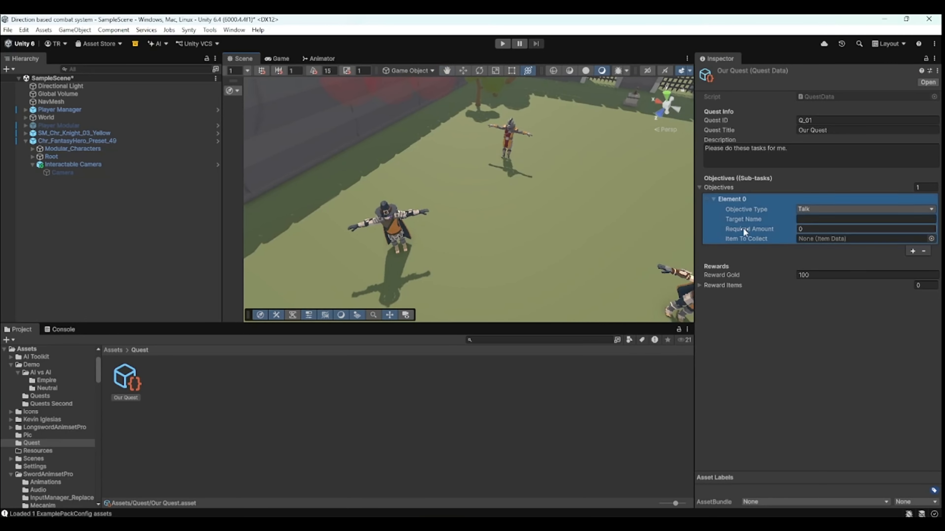
left_click(802, 221)
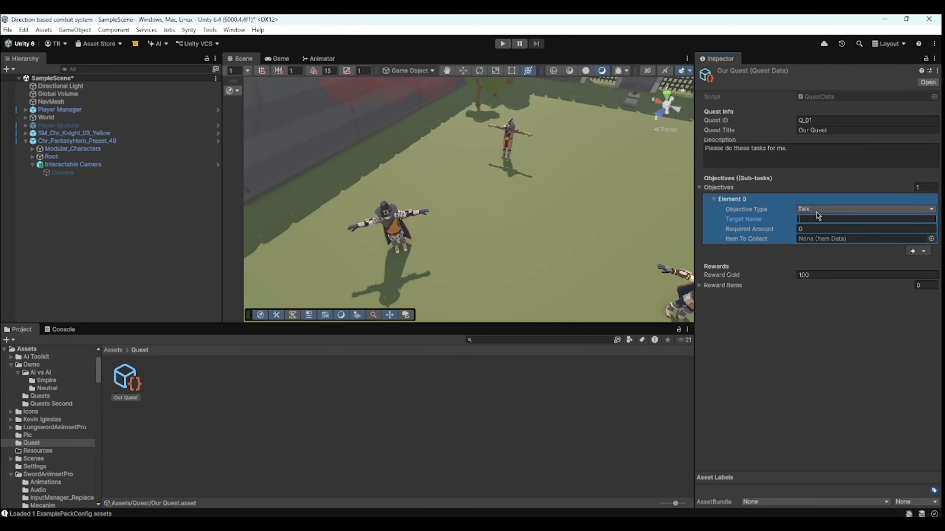
left_click(495, 138)
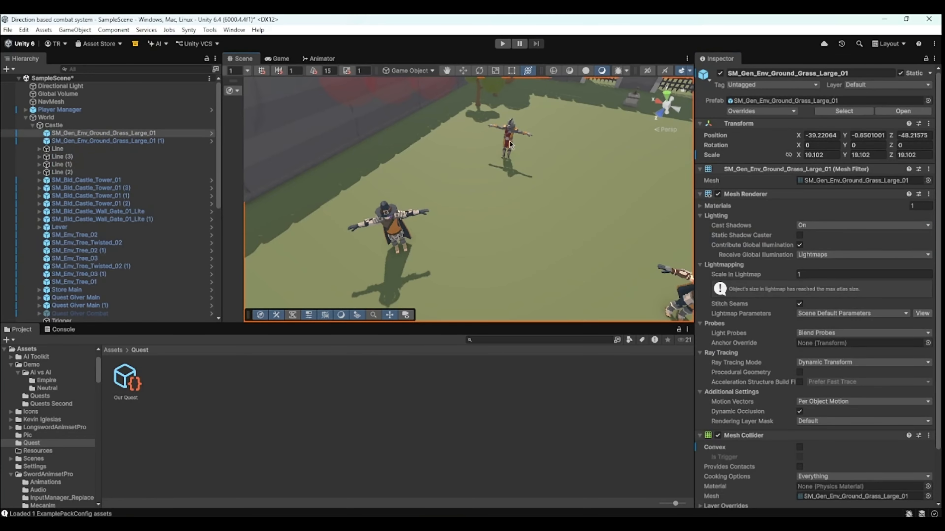
left_click(495, 138)
scroll(847, 330, "down", 3)
left_click(825, 326)
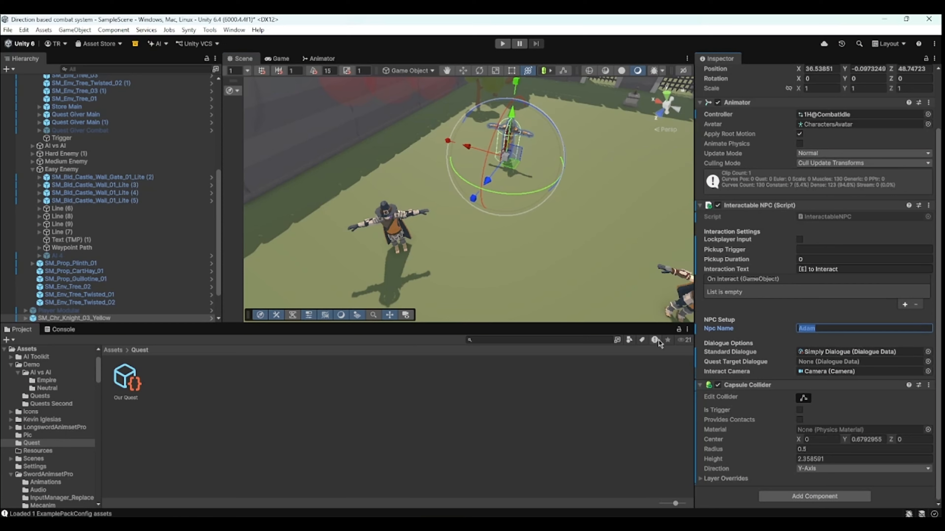
scroll(29, 121, "up", 8)
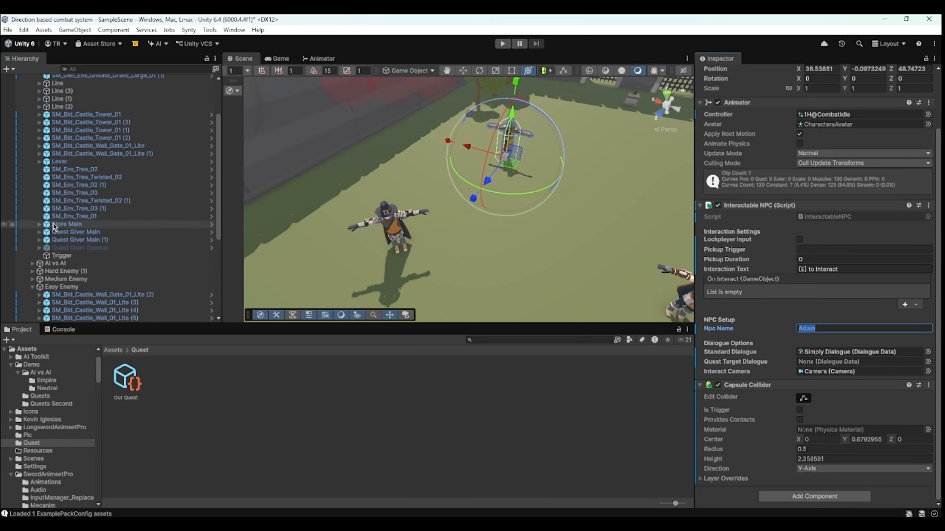
left_click(28, 118)
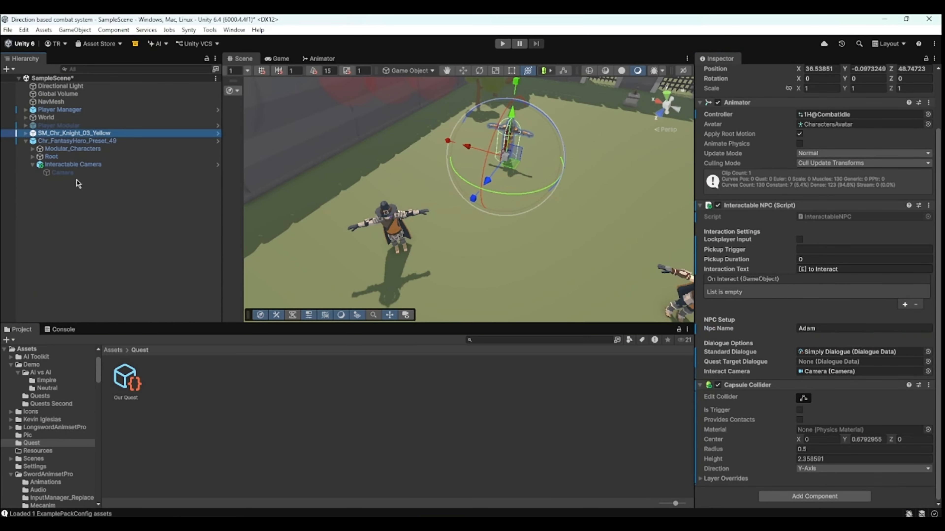
- Set Our Quest's Talk objective target name to Adam with a required amount of 1
left_click(126, 380)
left_click(813, 219)
type("Adam")
left_click(815, 229)
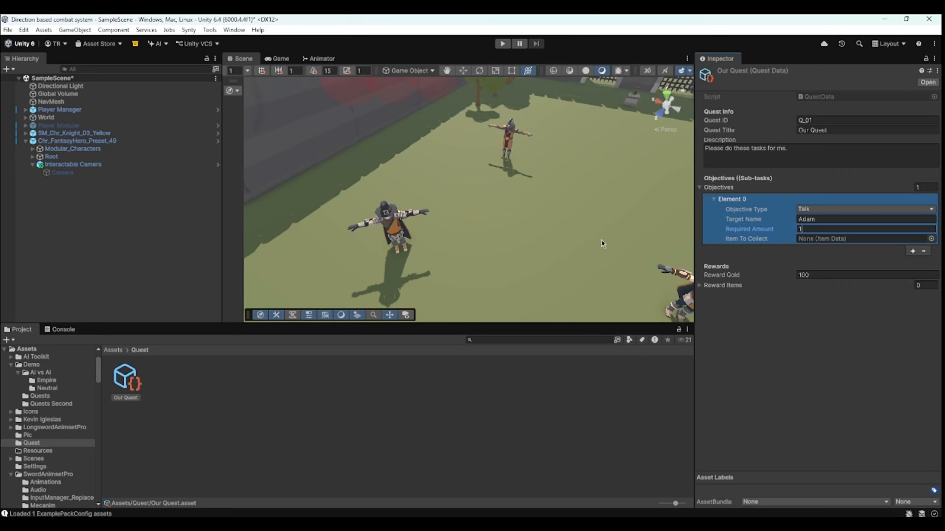
left_click(741, 268)
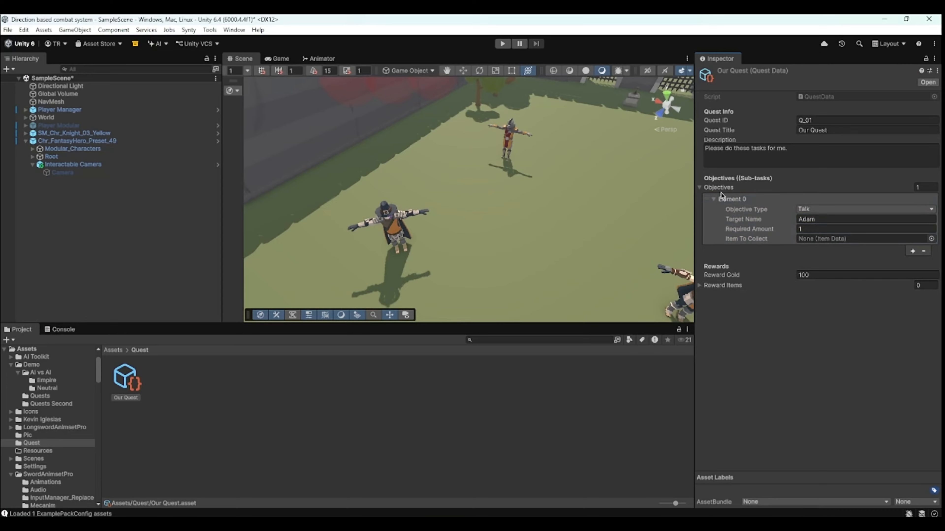
left_click(912, 251)
left_click(831, 261)
left_click(815, 285)
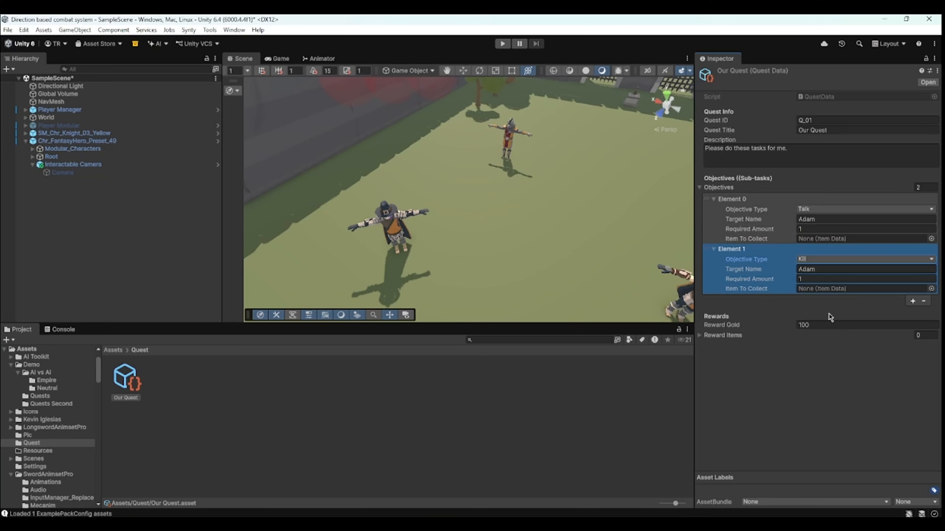
left_click(766, 252)
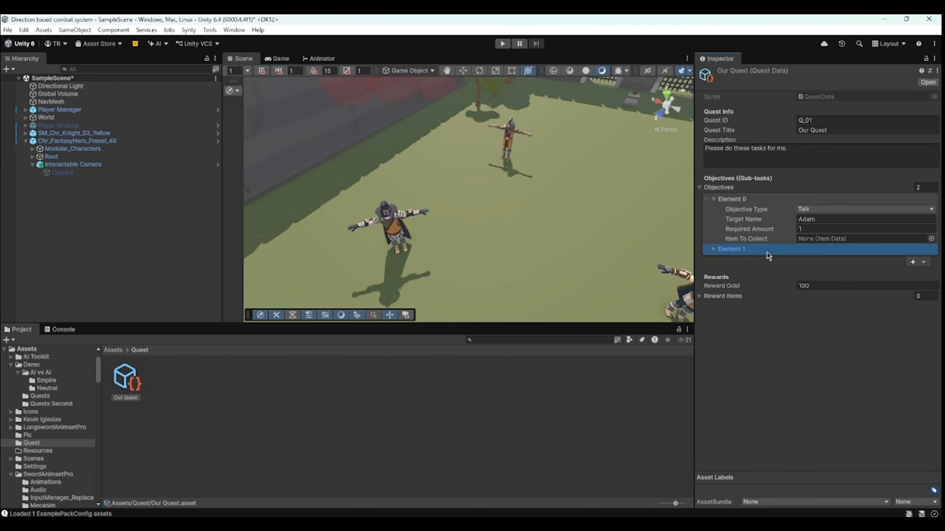
left_click(923, 262)
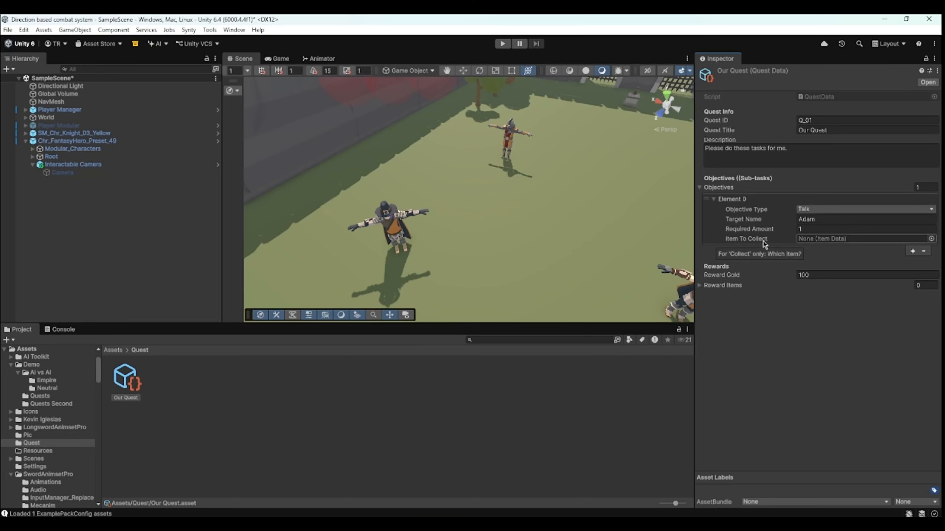
left_click(812, 209)
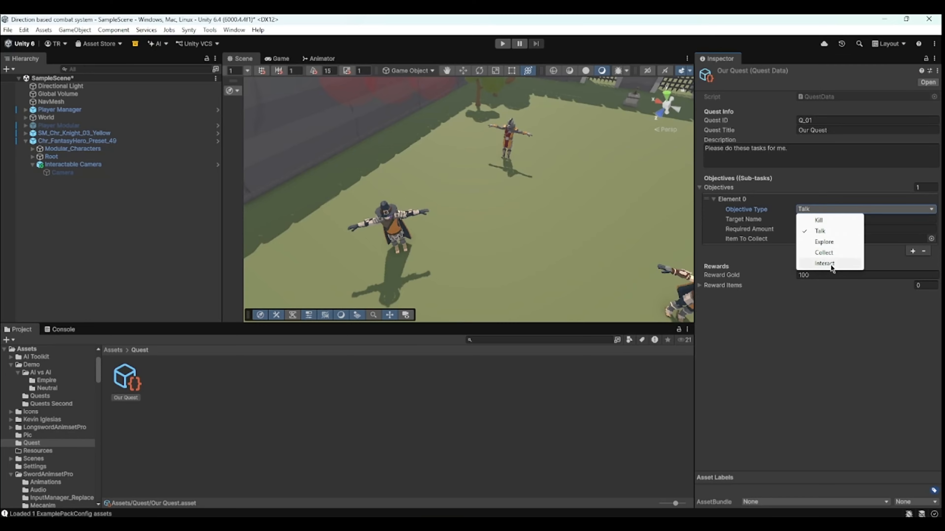
left_click(817, 338)
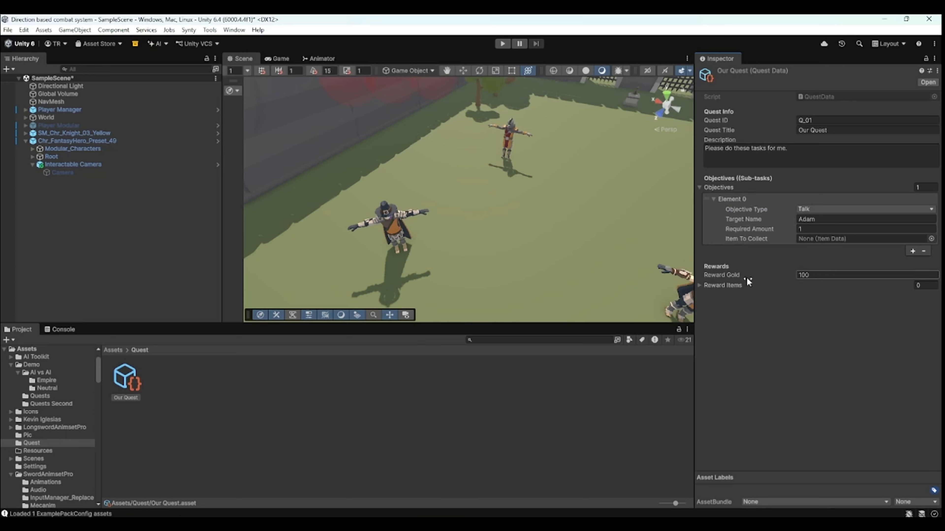
left_click(735, 285)
left_click(912, 310)
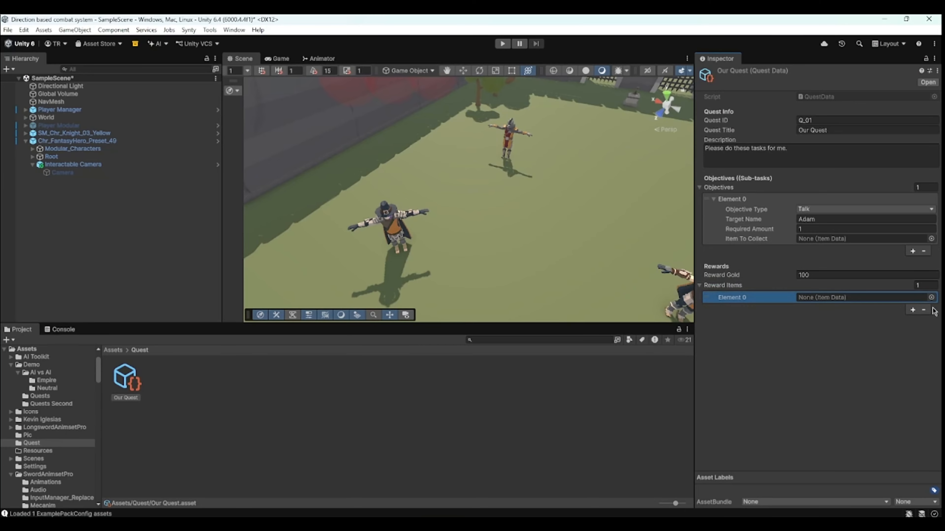
left_click(924, 310)
left_click(704, 287)
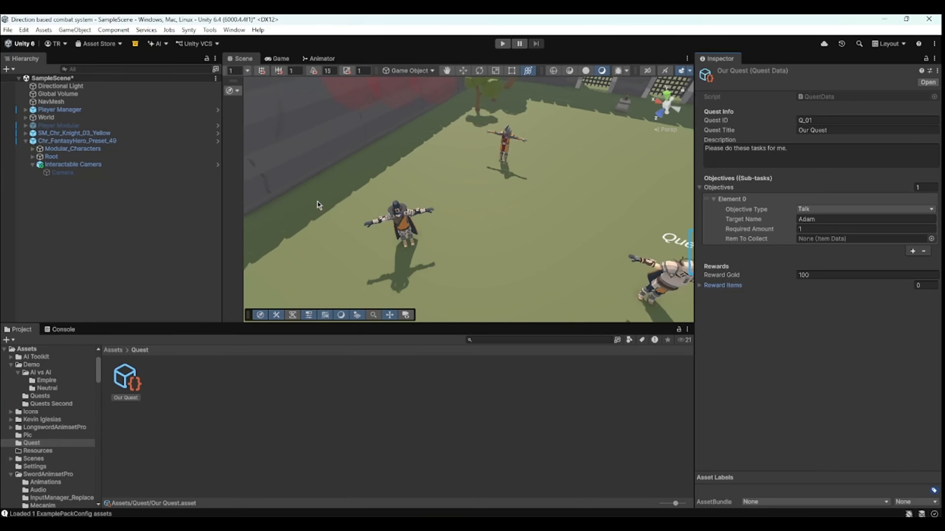
- Select the quest giver and assign Our Quest to its Managed Quest slot
scroll(411, 225, "down", 2)
left_click(412, 225)
scroll(811, 292, "down", 5)
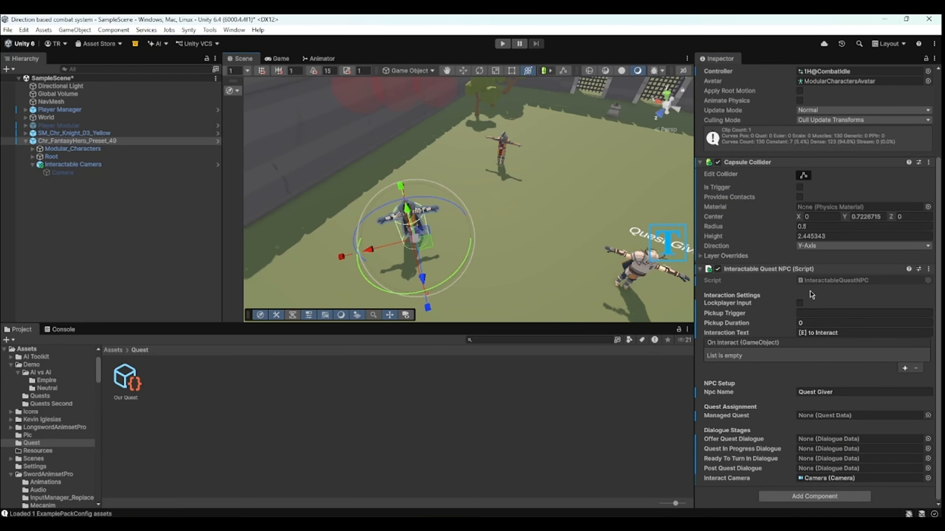
left_click_drag(130, 382, 841, 415)
mouse_move(722, 443)
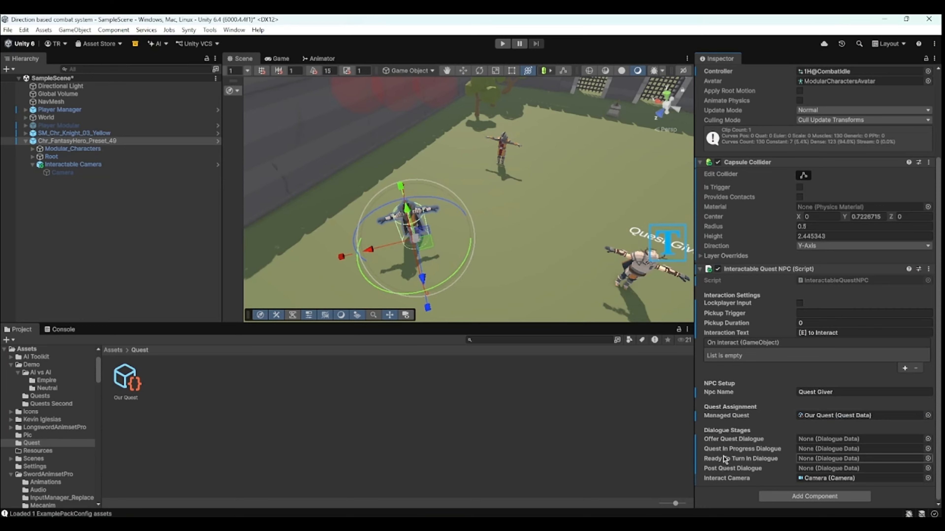
- Create a DCS Dialogue Data asset named Start Quest in the Quest folder
left_click(195, 420)
right_click(195, 419)
mouse_move(273, 145)
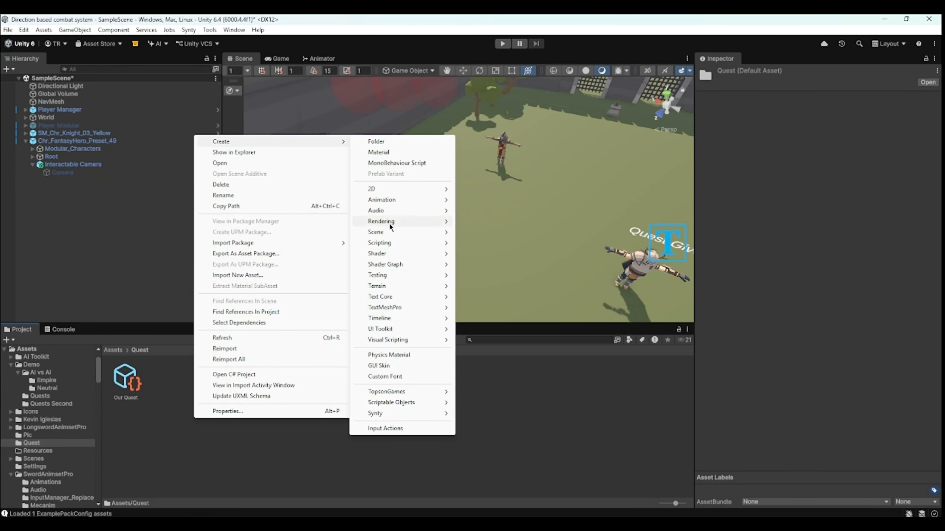
mouse_move(428, 392)
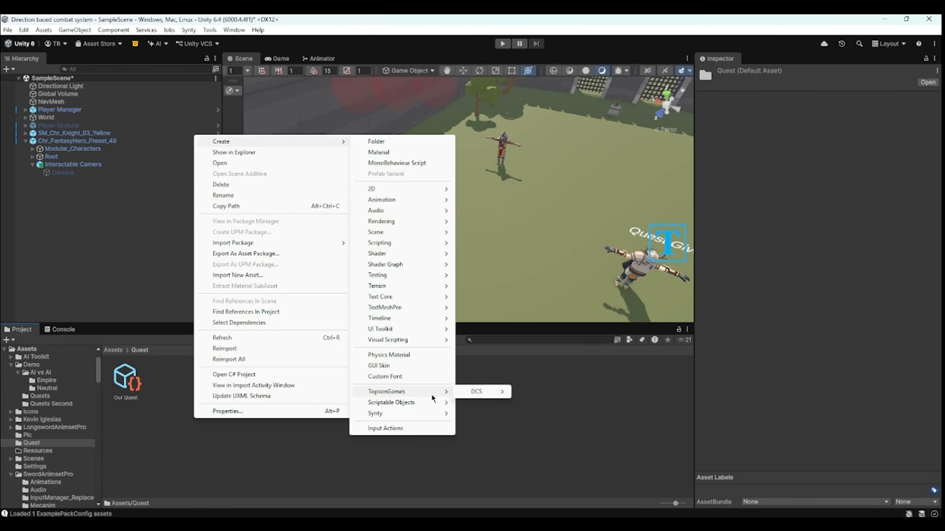
mouse_move(479, 391)
left_click(540, 443)
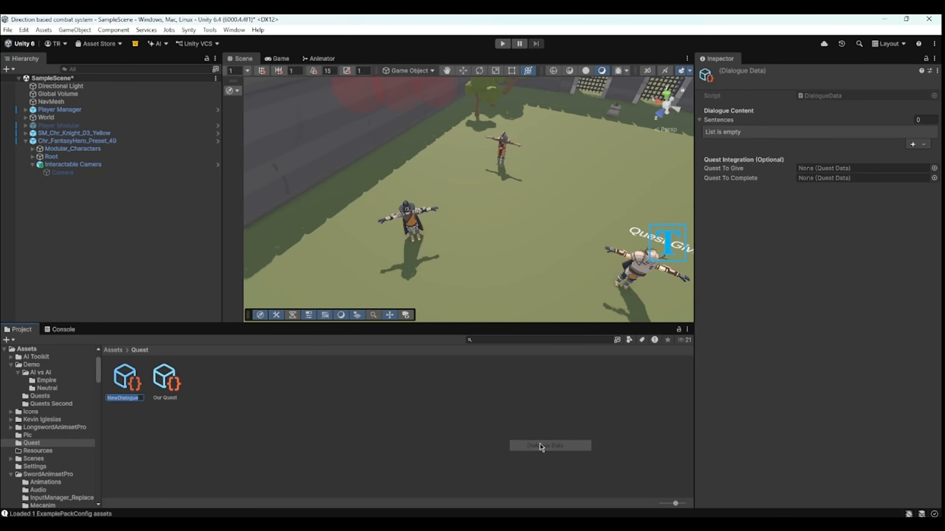
type("Start")
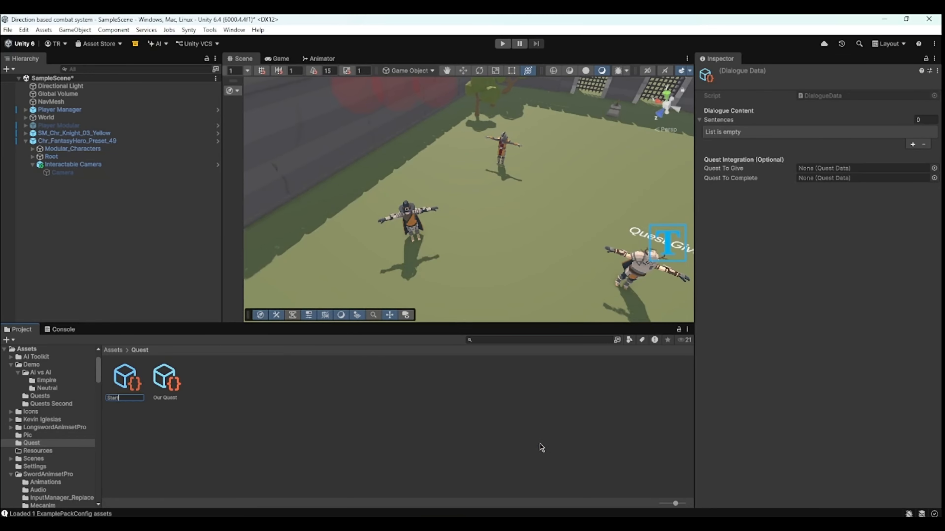
type(" Quest")
key("Return")
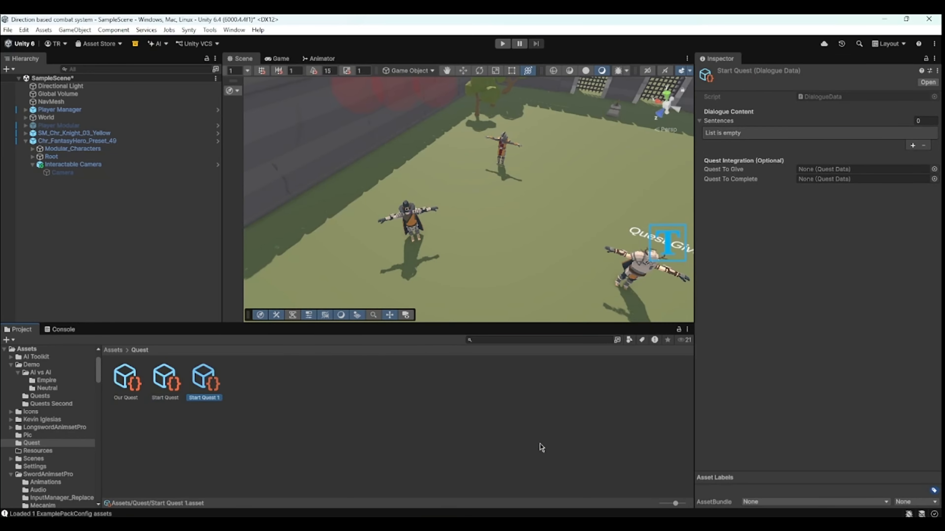
- Rename the duplicate Start Quest 1 dialogue asset to During Quest
right_click(215, 373)
left_click(255, 148)
type("During Quest")
key("Return")
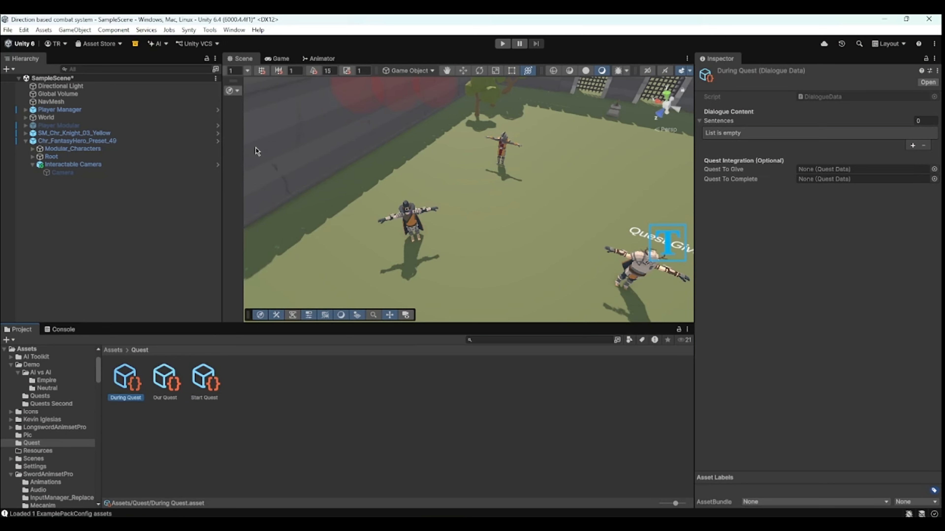
- Duplicate the During Quest asset and rename the copy Turn In Quest
key("ctrl+d")
right_click(167, 389)
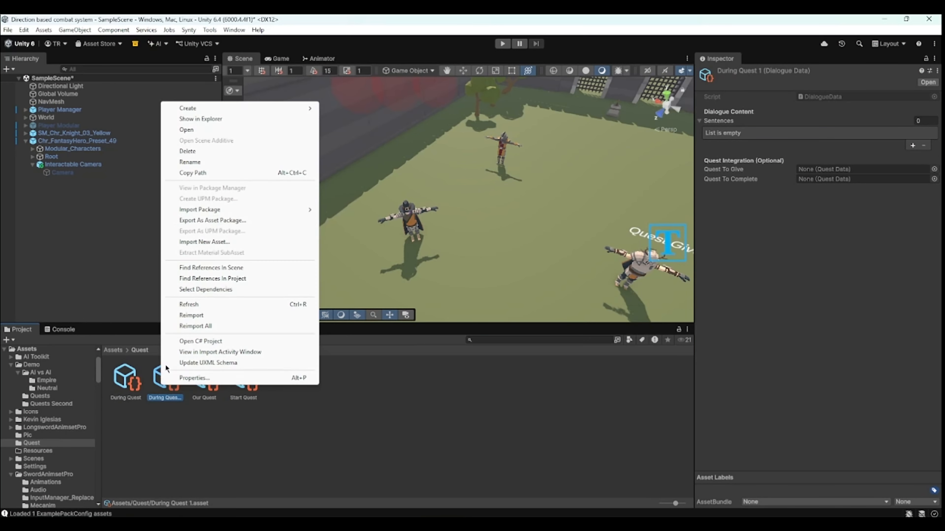
left_click(199, 161)
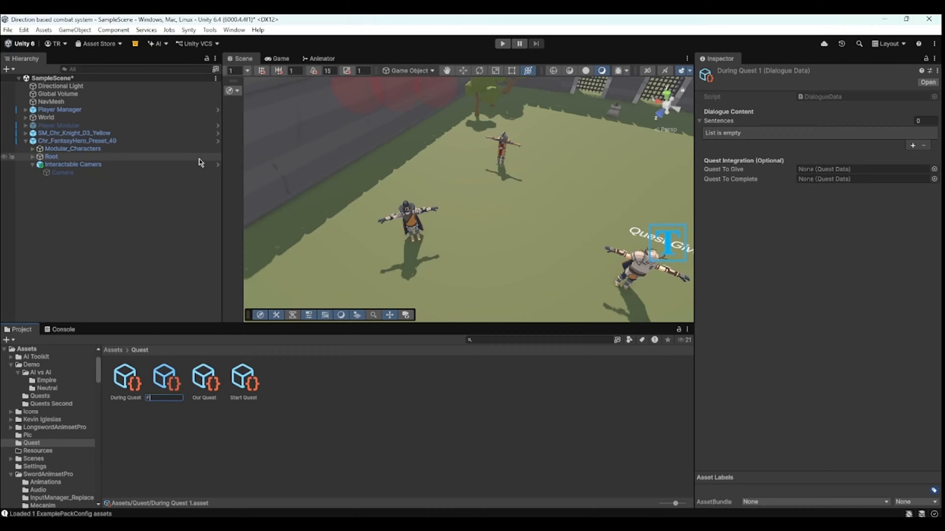
type("Turn In Quest")
key("Return")
- Duplicate the Turn In Quest asset and rename the copy After Quest
key("ctrl+d")
right_click(287, 383)
left_click(328, 159)
type("After")
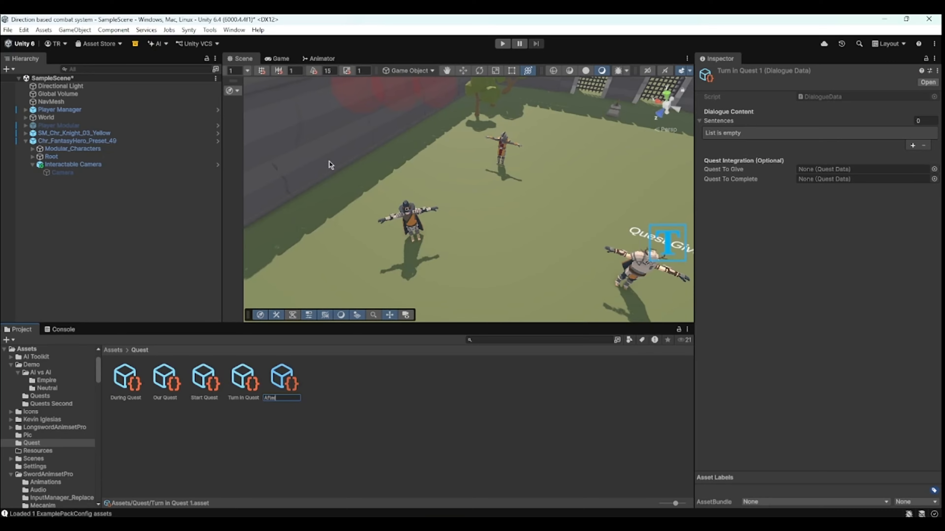
type(" Quest")
key("Return")
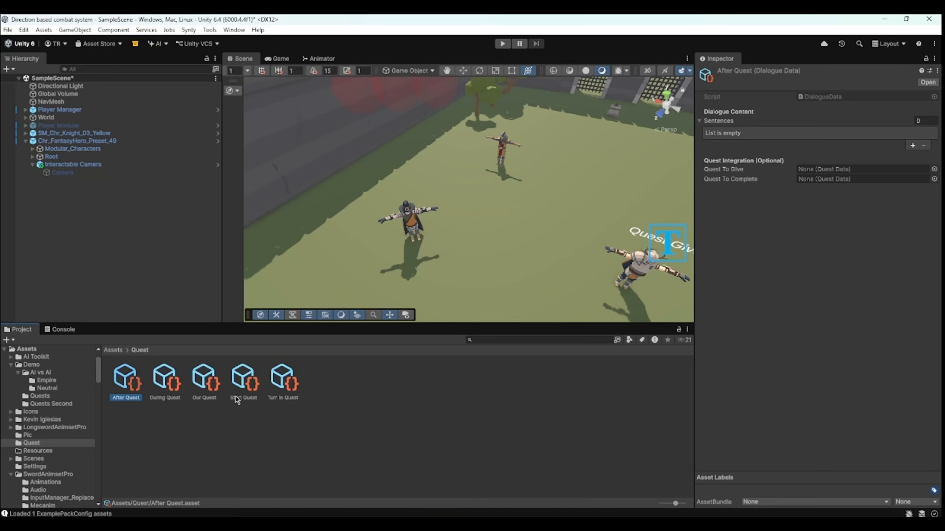
- Give Start Quest the sentence 'Please talk to Adam' and set its Quest To Give to Our Quest
left_click(239, 387)
left_click(912, 145)
left_click(890, 143)
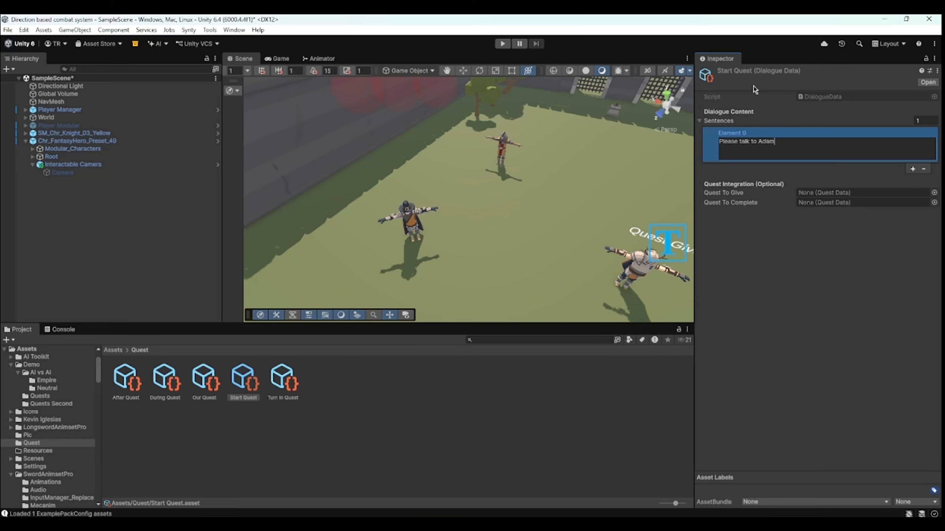
mouse_move(730, 194)
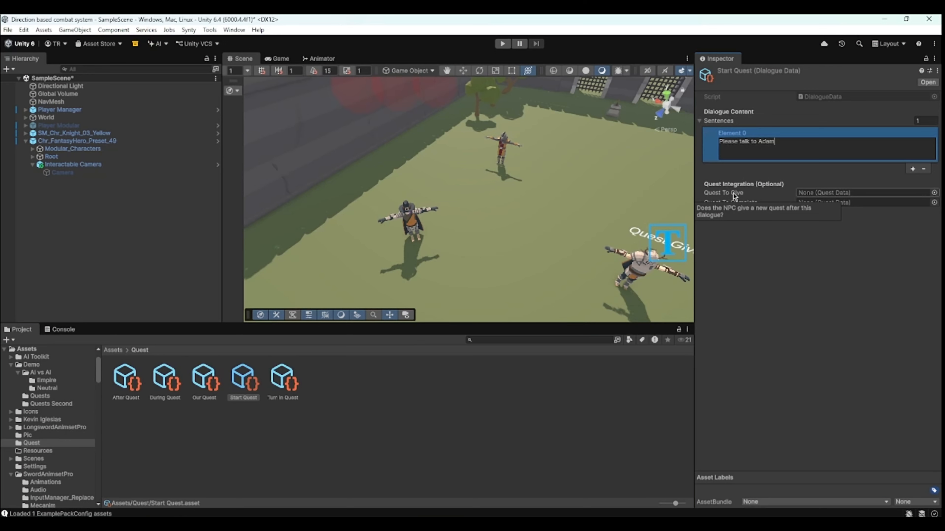
left_click_drag(282, 380, 826, 194)
left_click_drag(203, 396, 836, 194)
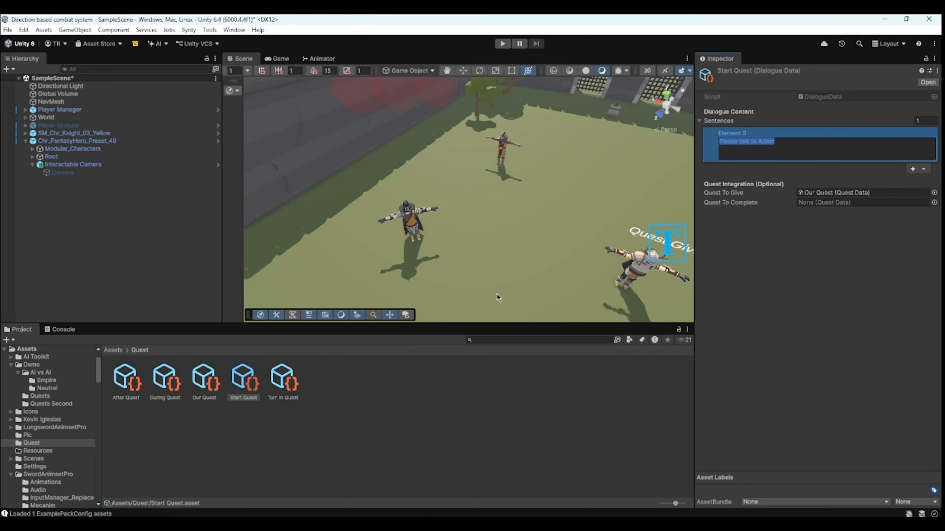
- Give Turn In Quest the sentence 'Thank you so much' and set its Quest To Complete to Our Quest
left_click(225, 452)
left_click(277, 397)
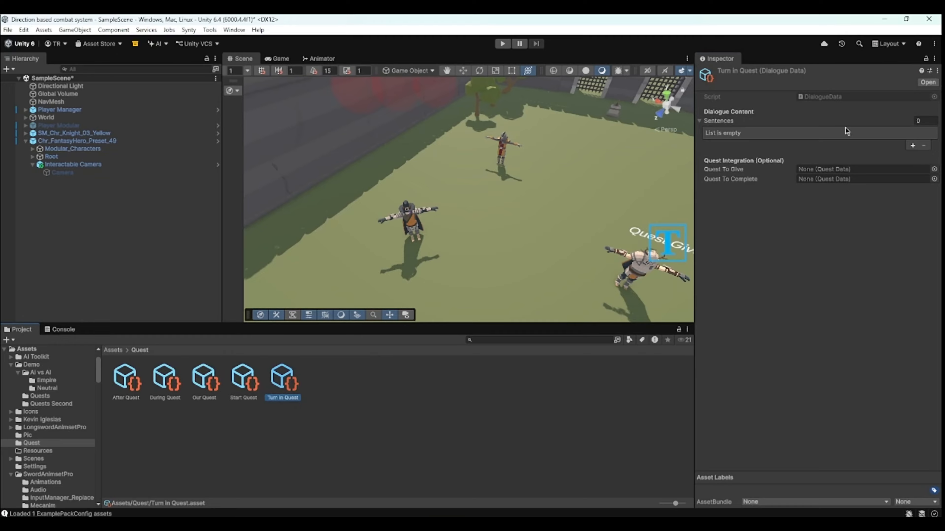
left_click(907, 143)
left_click(912, 145)
type("Thank you som much")
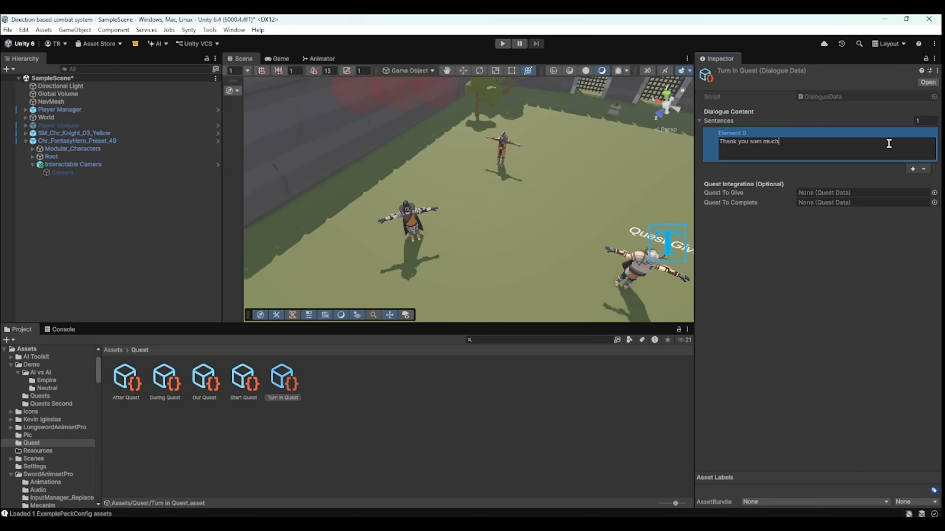
left_click(766, 144)
key("BackSpace")
key("BackSpace")
left_click_drag(201, 392, 868, 204)
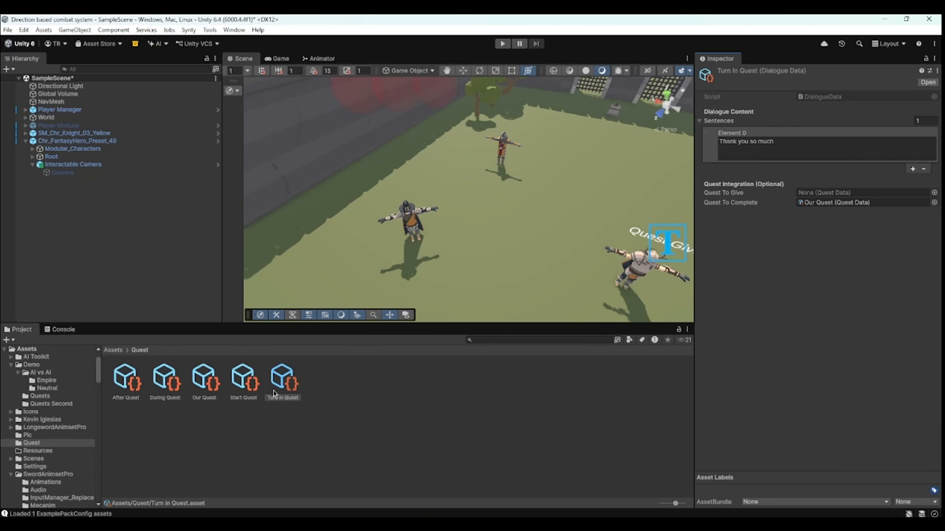
- Add the sentence 'Hurry up' to During Quest and 'I hope you have a nice day' to After Quest
left_click(166, 384)
left_click(912, 145)
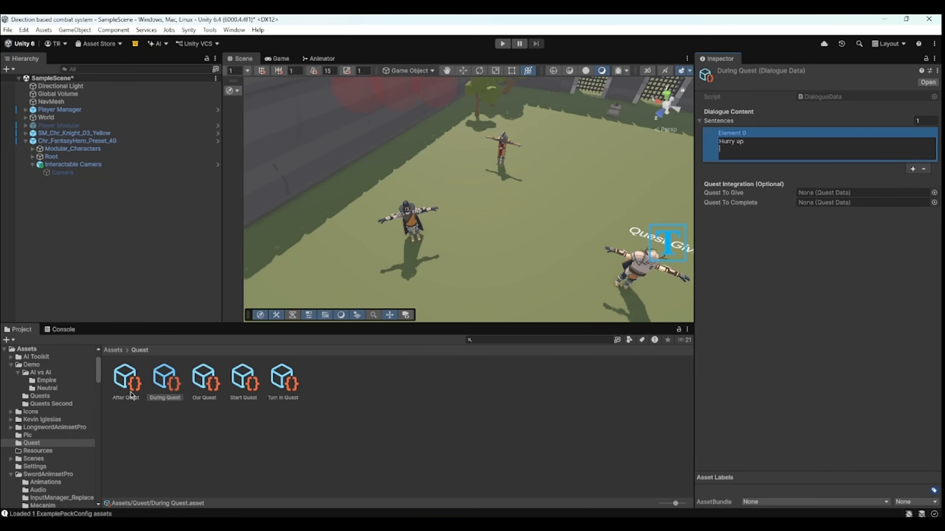
left_click(125, 382)
left_click(912, 145)
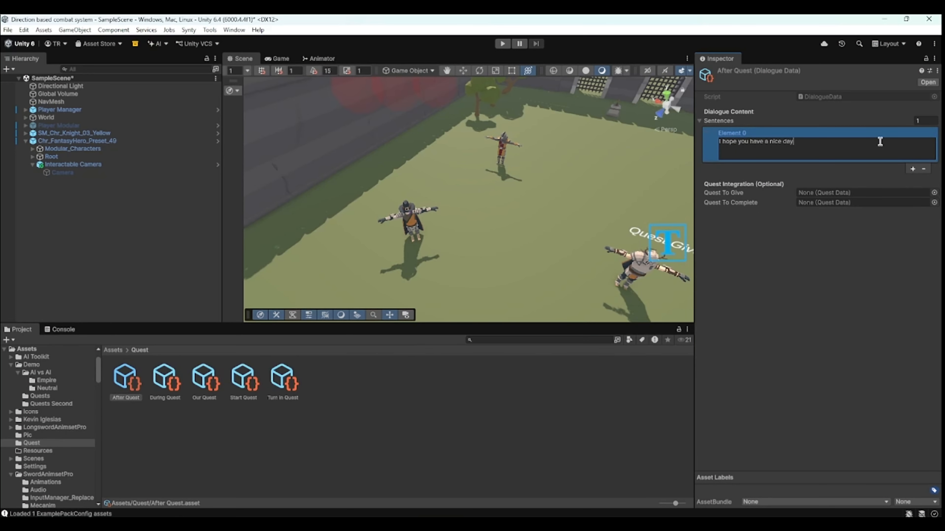
left_click(142, 140)
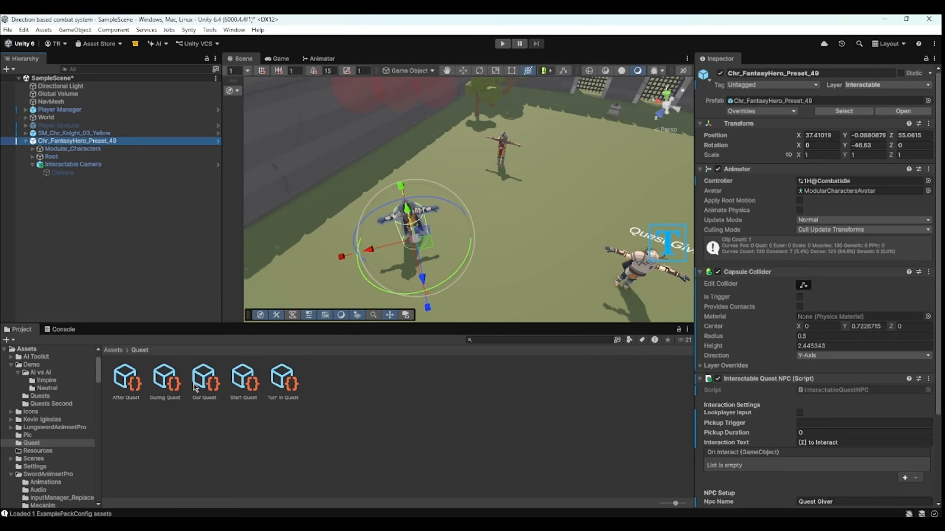
- Assign Start Quest, During Quest, Turn In Quest and After Quest to the quest giver's four dialogue stage slots
scroll(846, 364, "down", 3)
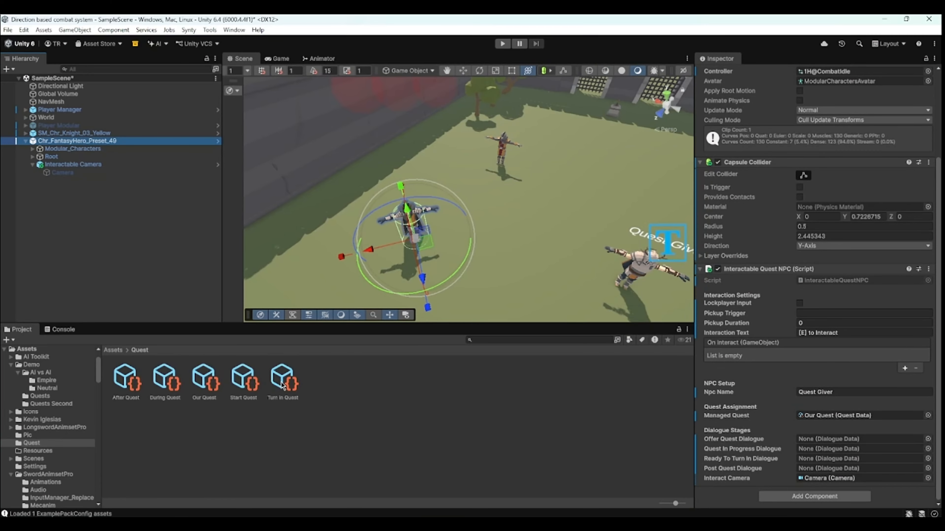
left_click_drag(243, 387, 812, 439)
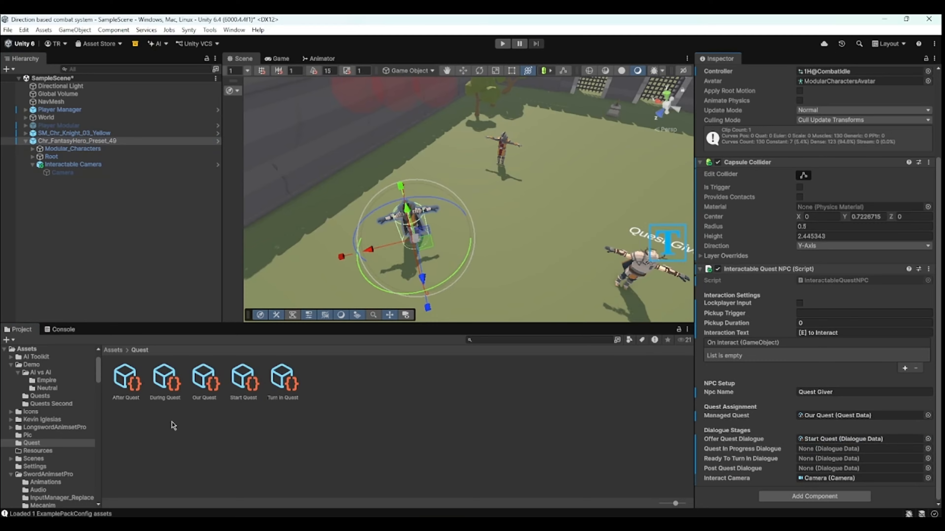
left_click_drag(164, 385, 819, 451)
left_click_drag(279, 386, 819, 460)
left_click_drag(126, 385, 814, 468)
scroll(565, 228, "down", 1)
scroll(564, 228, "down", 1)
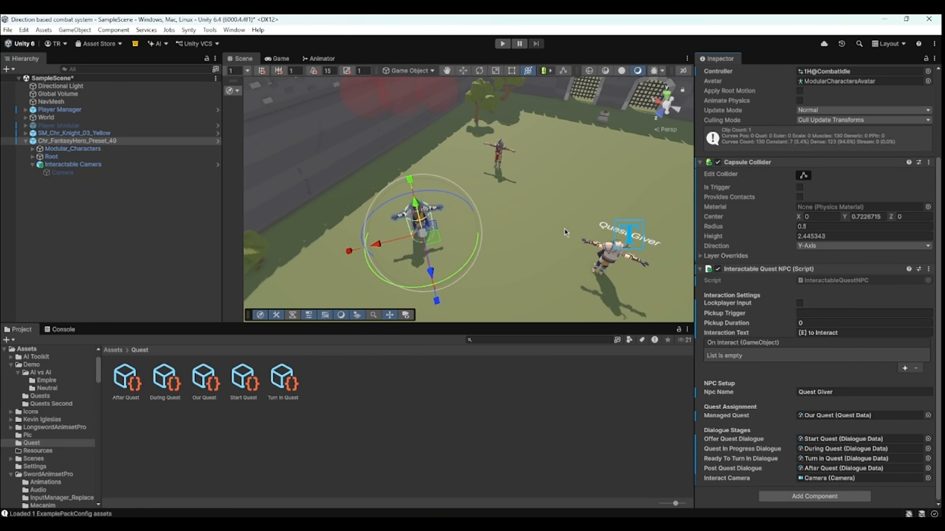
- Duplicate the Turn In Quest asset and rename the copy NPC Quest
left_click(502, 153)
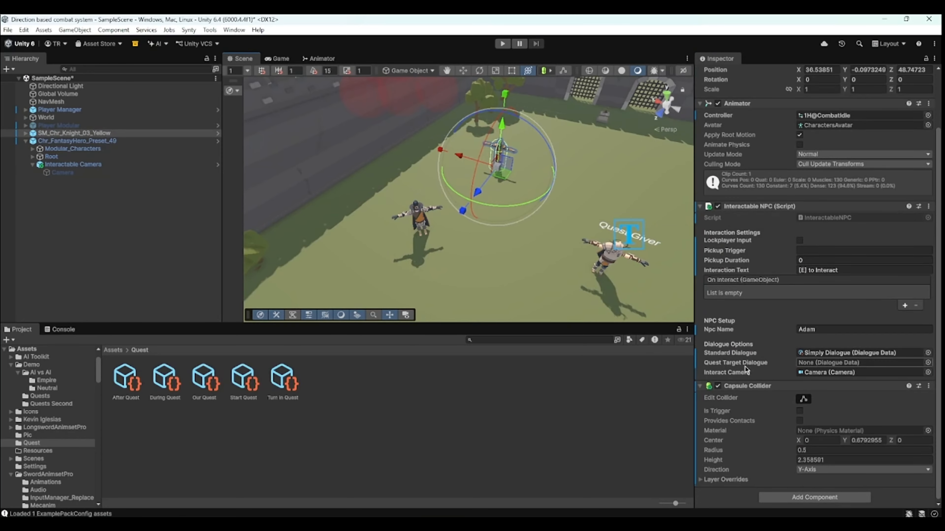
mouse_move(739, 368)
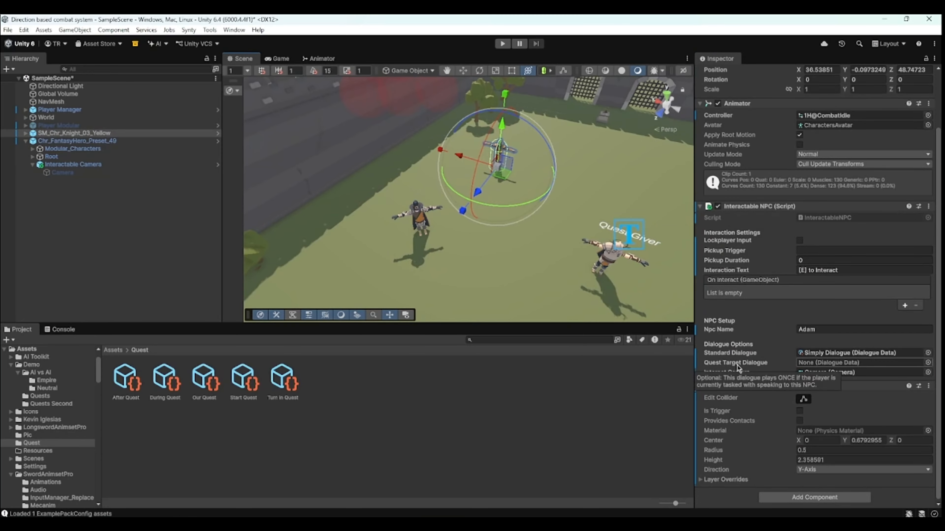
right_click(305, 358)
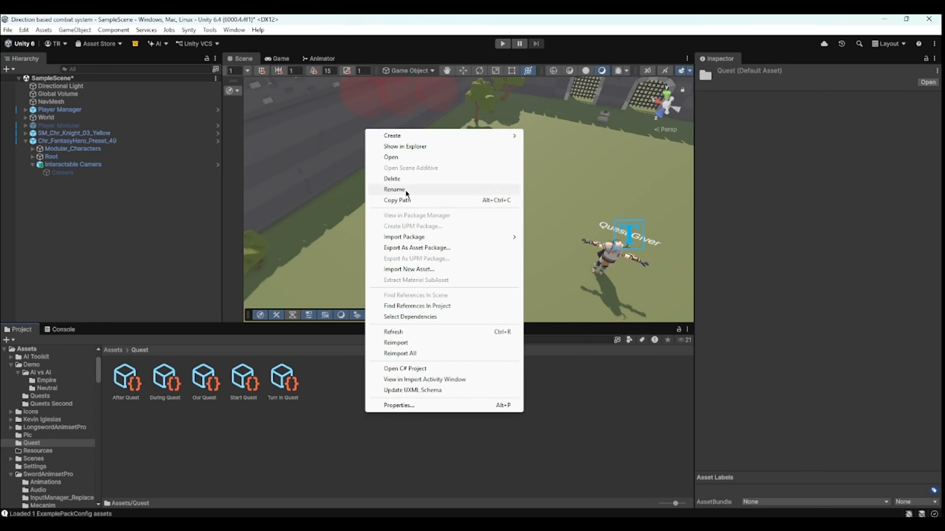
left_click(279, 376)
key("ctrl+d")
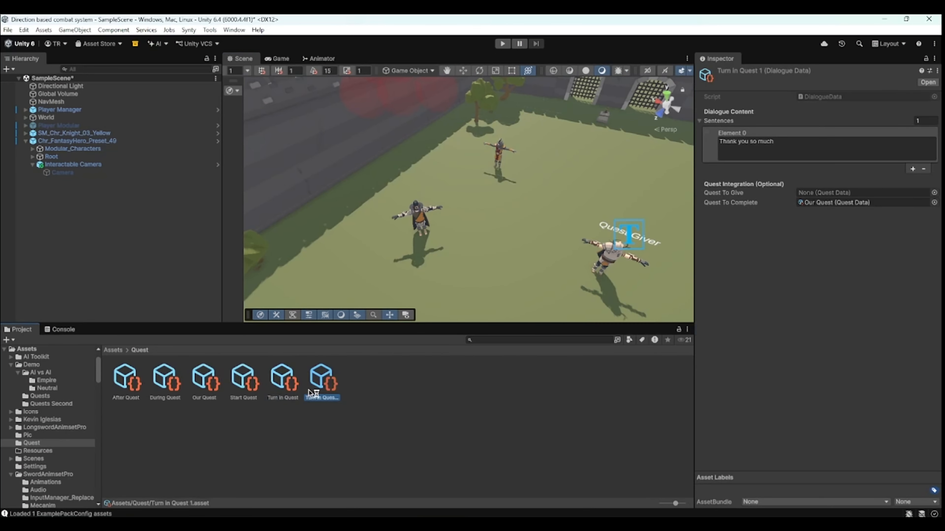
right_click(314, 391)
left_click(370, 166)
type("NPC Quest")
key("Return")
- Change NPC Quest's sentence to 'Thanks for talking to me'
left_click(823, 142)
key("ctrl+a")
type("T")
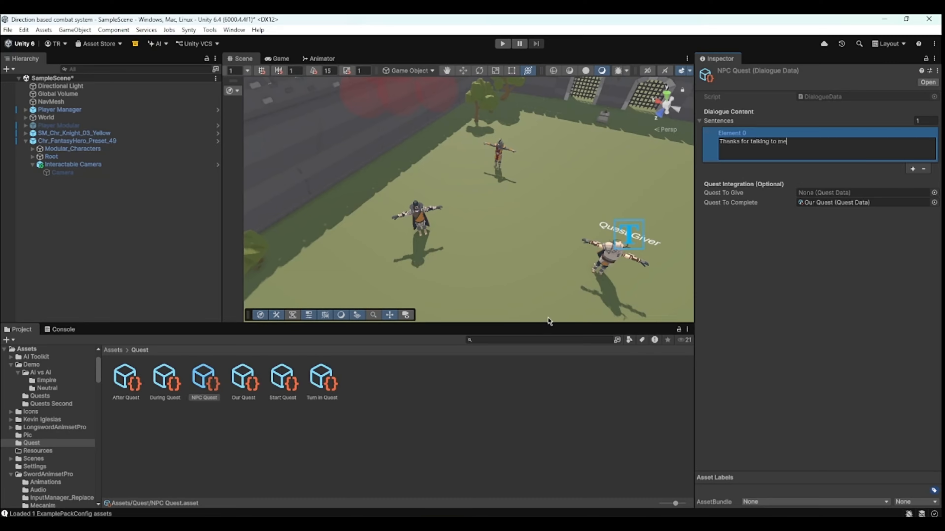
- Select Adam and assign NPC Quest as his Quest Target Dialogue
left_click(431, 427)
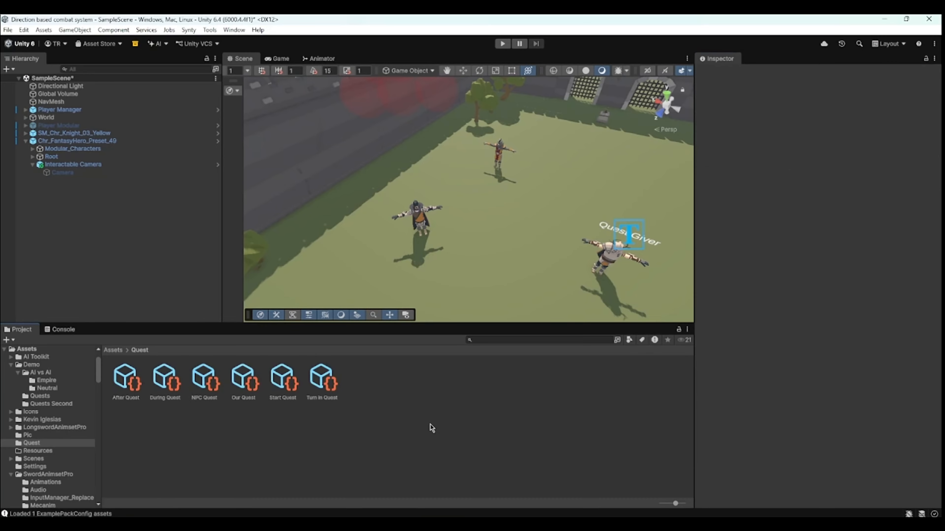
left_click(501, 155)
scroll(778, 346, "down", 3)
left_click_drag(209, 381, 809, 368)
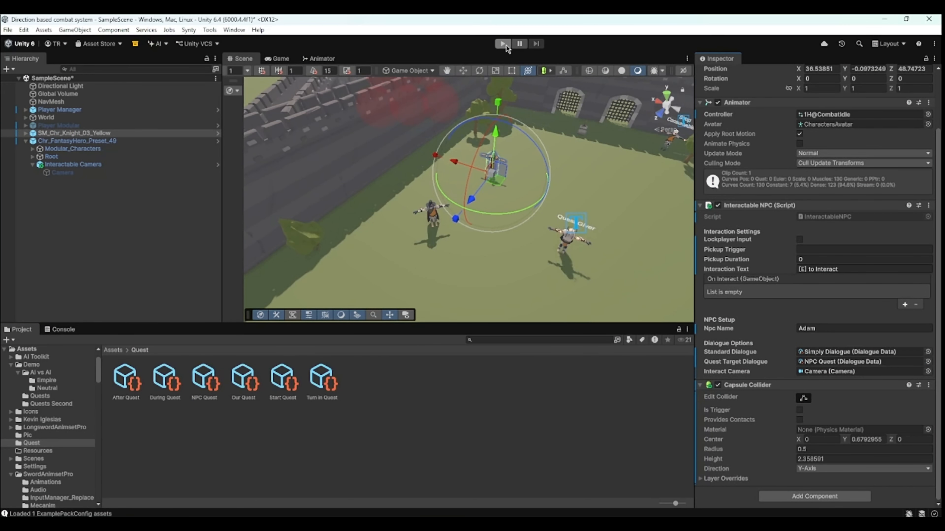
- Enter Play mode and walk up to talk with Adam, then with the Quest Giver
left_click(502, 44)
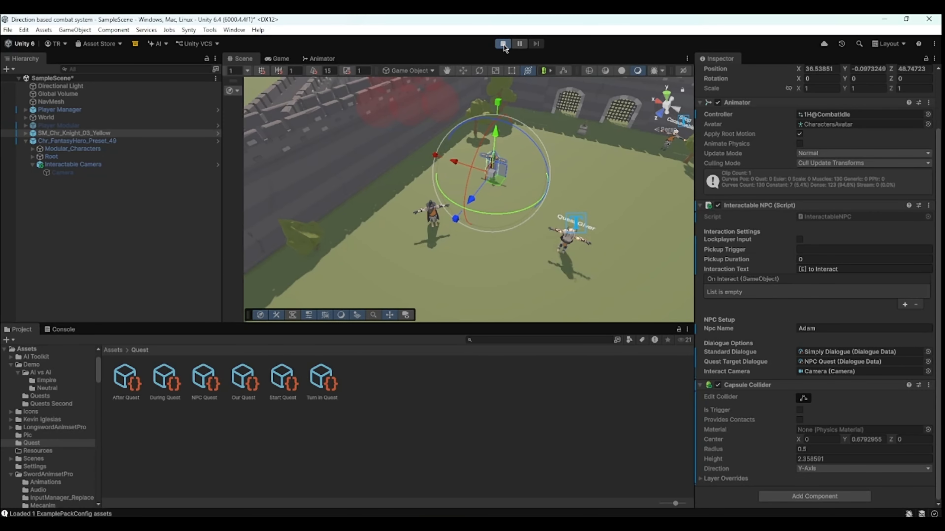
key("w")
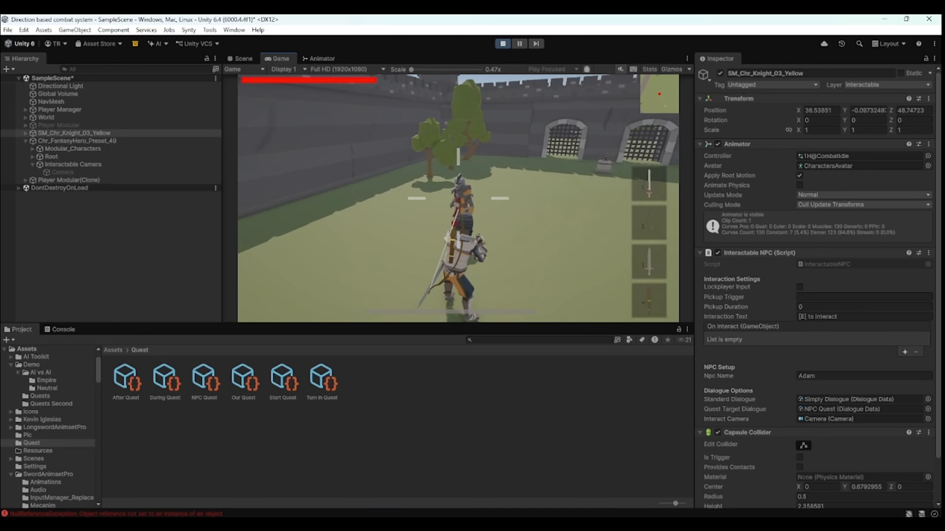
key("w")
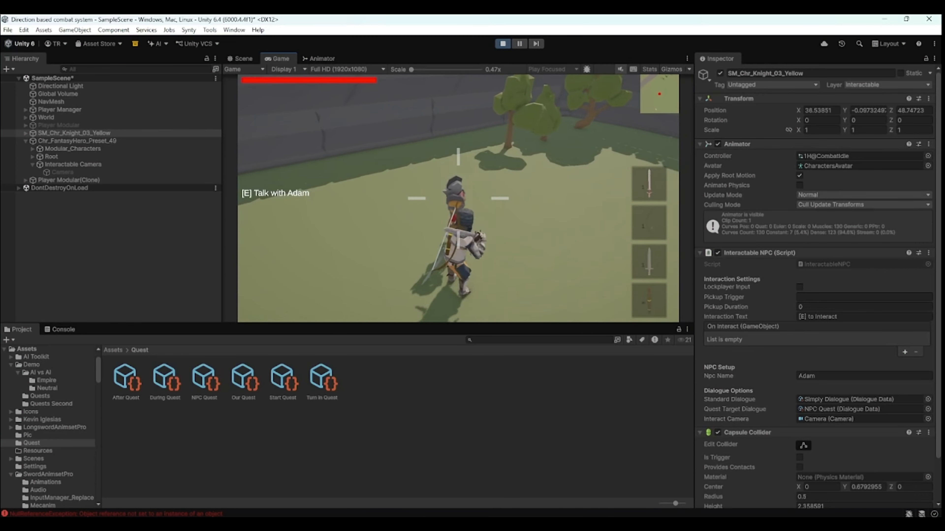
key("e")
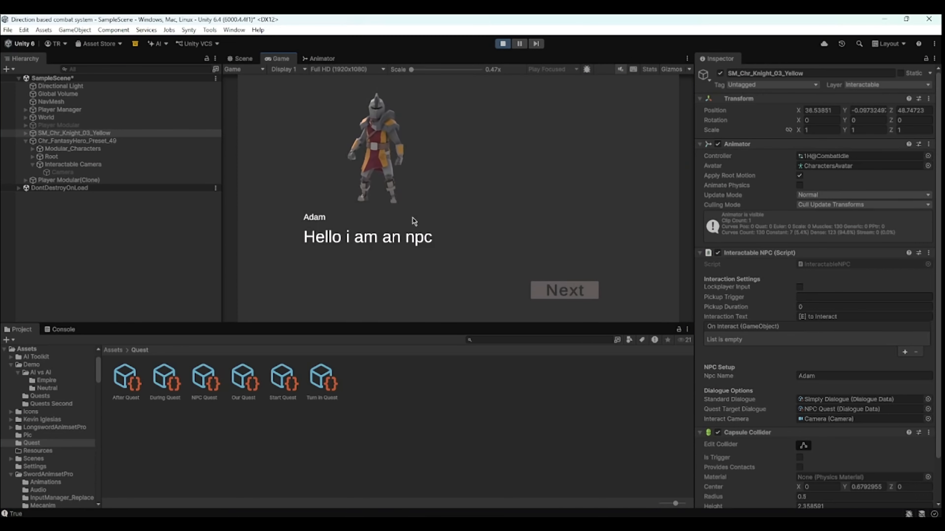
key("e")
key("e")
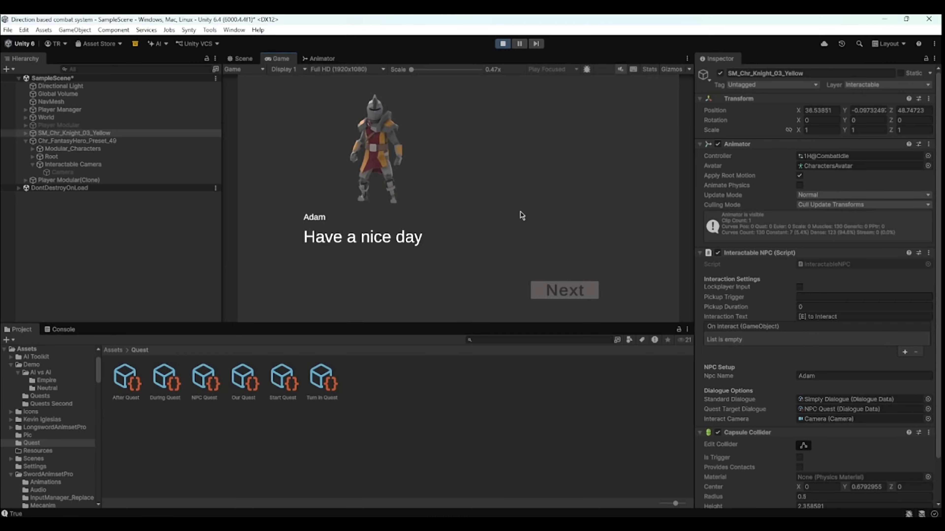
key("e")
key("w")
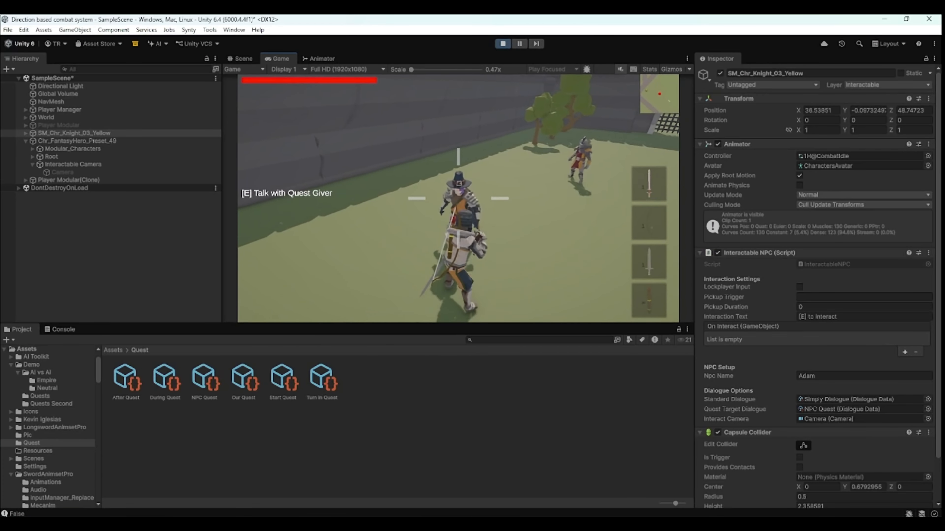
key("e")
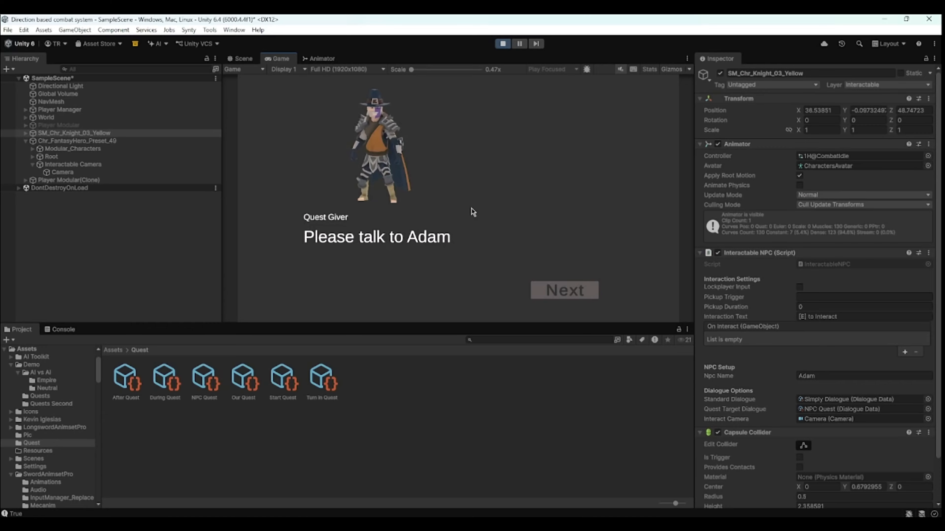
- Inspect the Start Quest and Our Quest assets while the quest is active in play
left_click(280, 390)
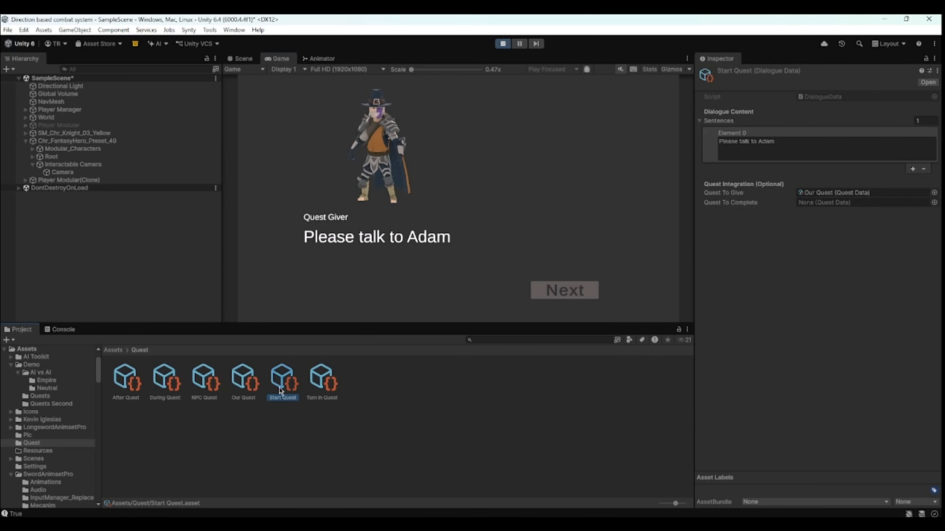
left_click(523, 186)
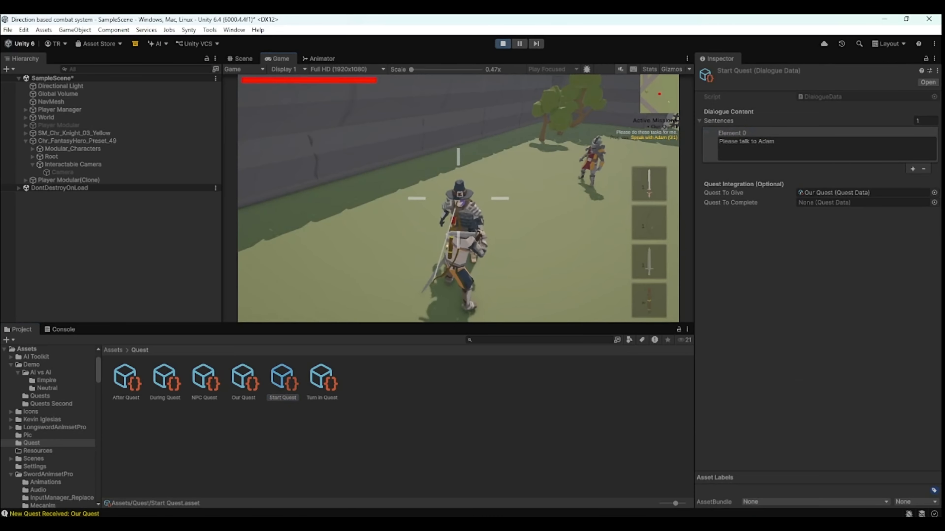
key("w")
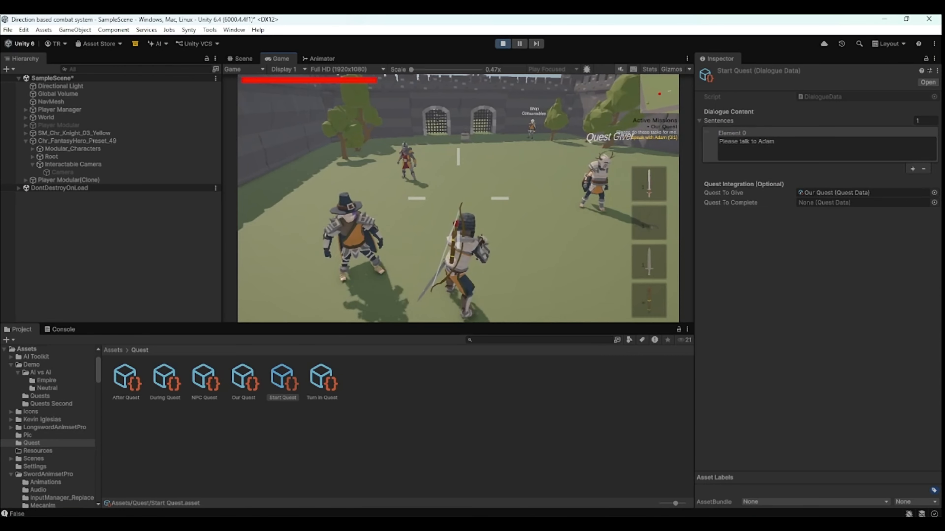
key("Escape")
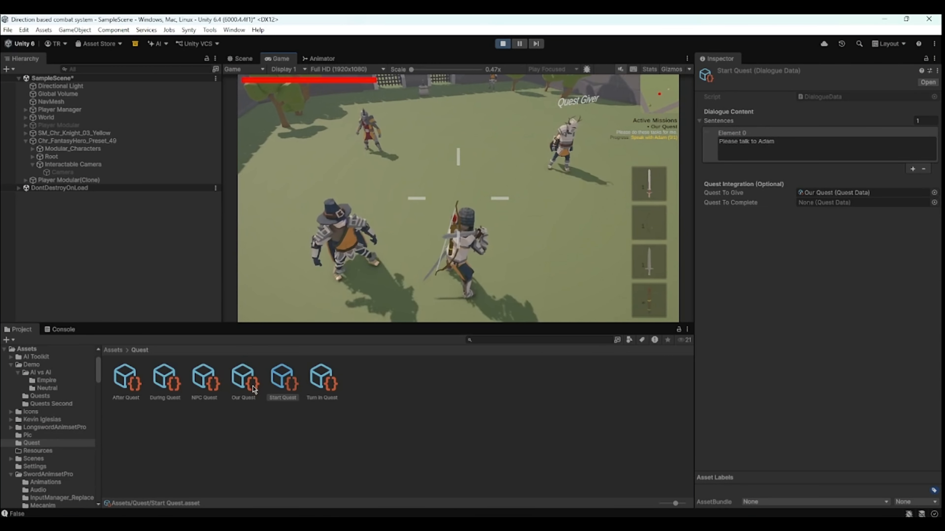
left_click(252, 387)
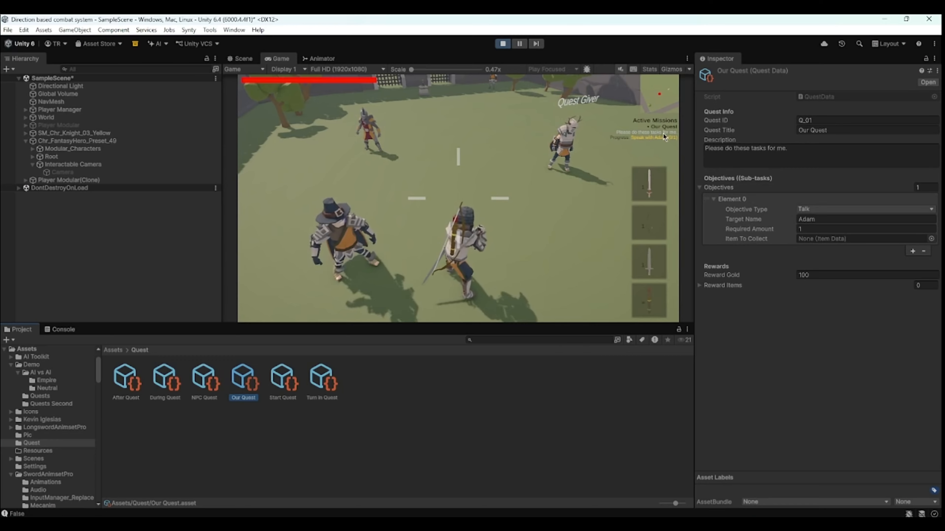
left_click(538, 185)
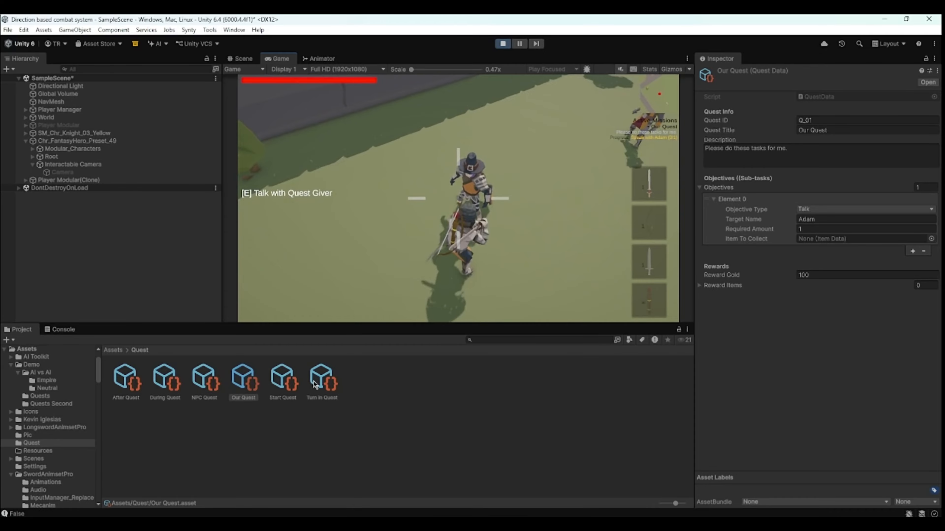
- Check During Quest, talk to the Quest Giver again, then walk over and talk with Adam
left_click(165, 379)
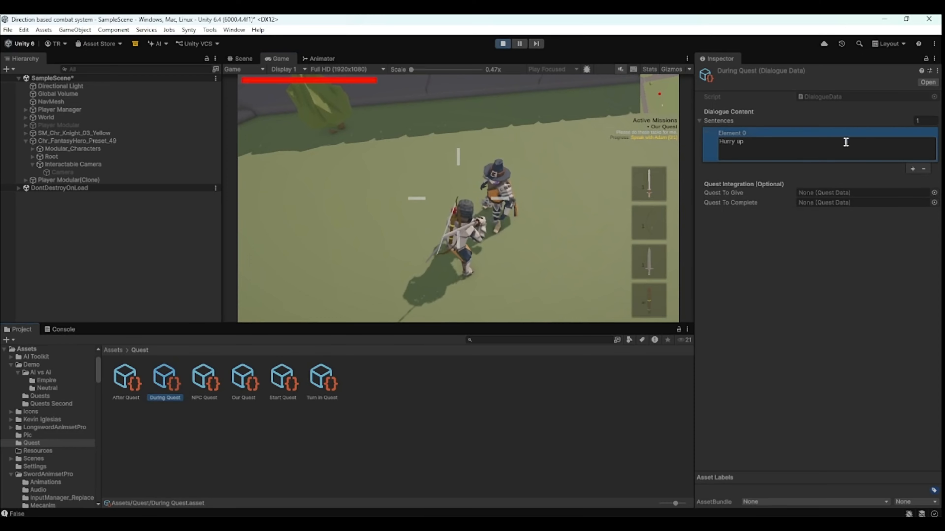
left_click(559, 216)
key("e")
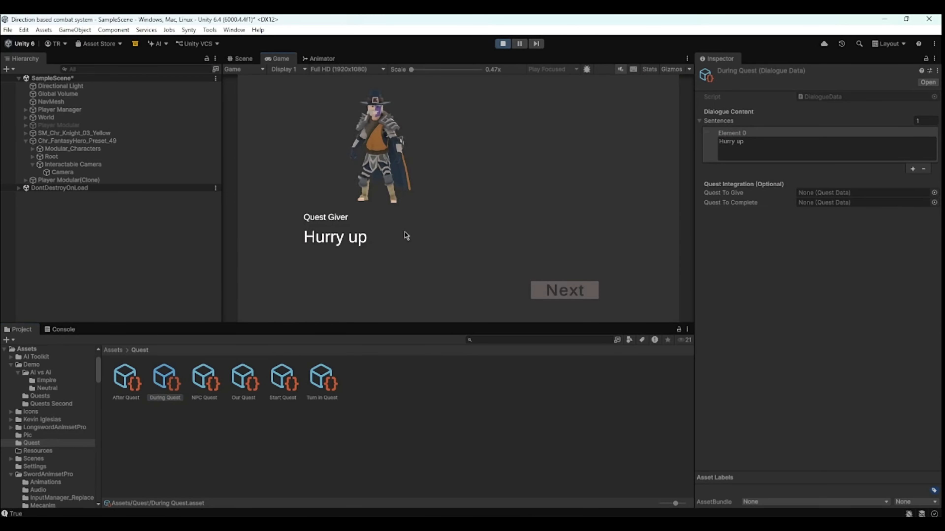
left_click(554, 290)
key("w")
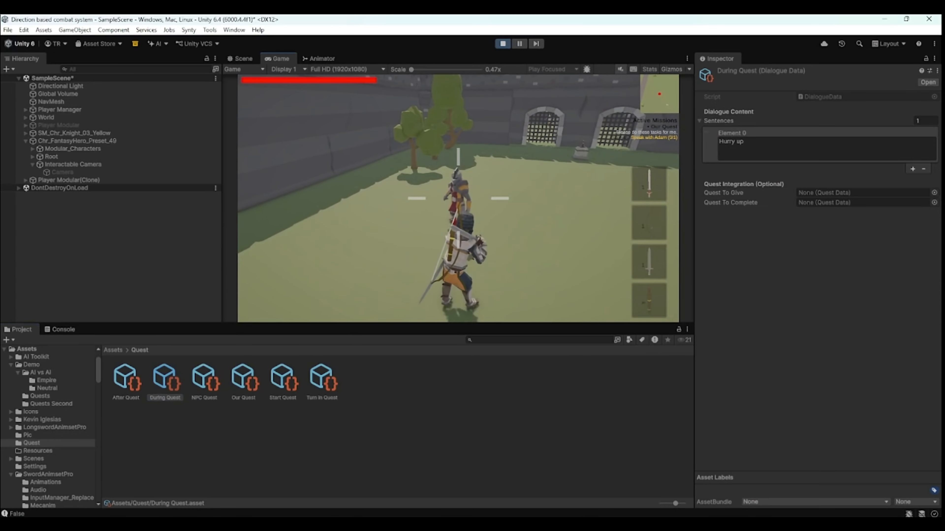
key("w")
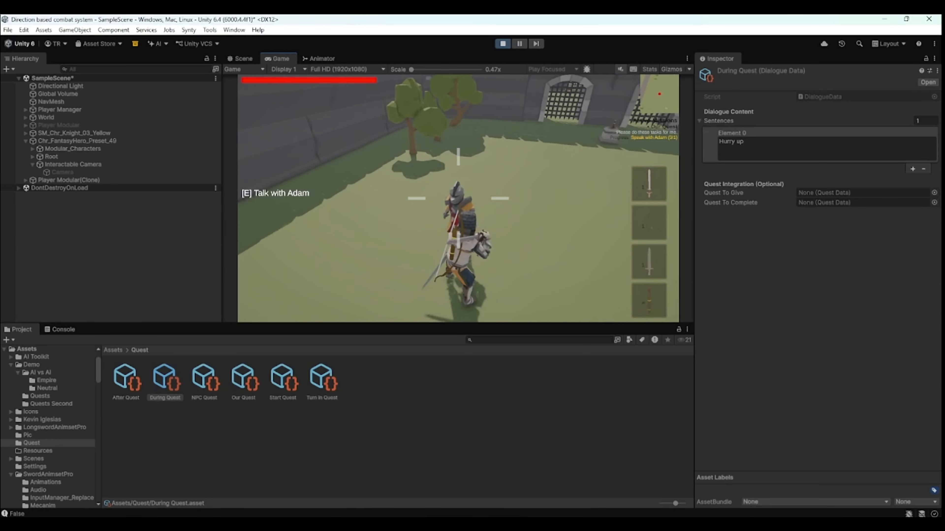
key("e")
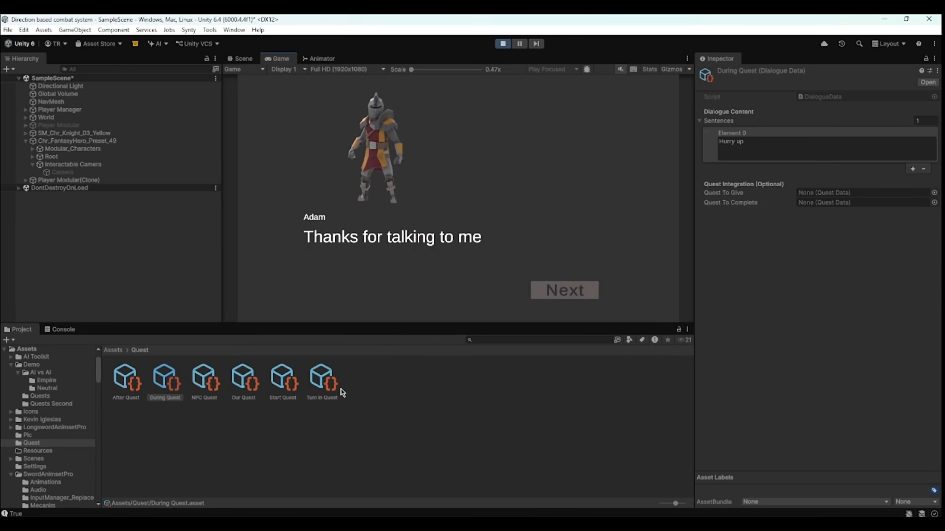
- Clear the Quest To Complete field of the NPC Quest asset to None
left_click(208, 389)
left_click(783, 155)
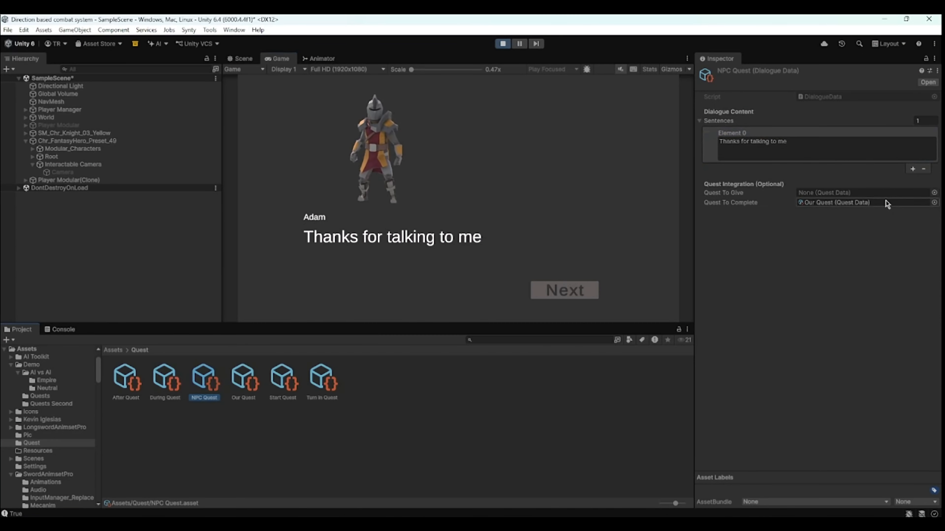
left_click(934, 203)
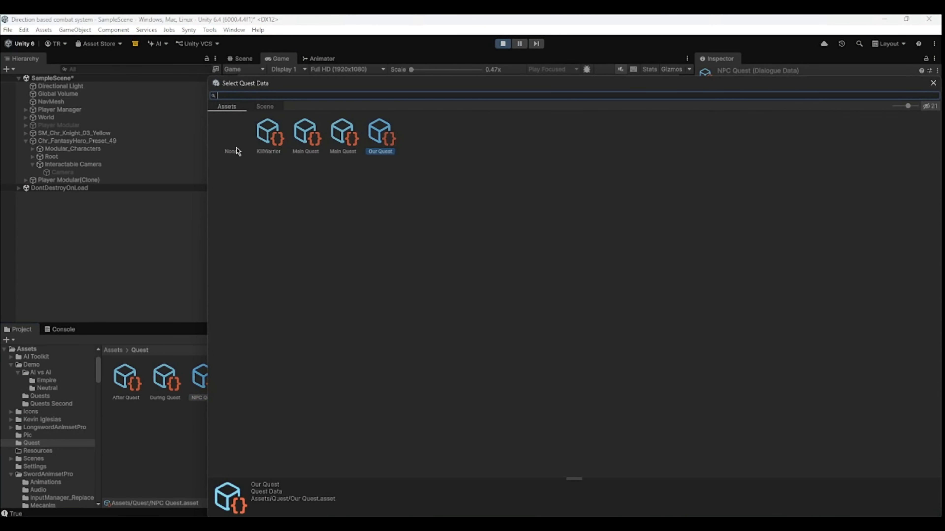
double_click(232, 147)
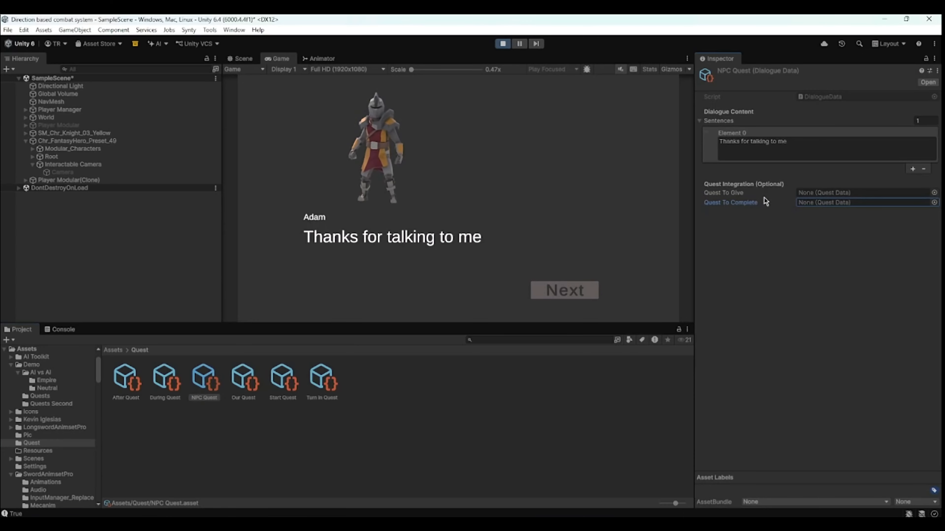
- Close the dialogue and talk with Adam again to test the quest
left_click(565, 290)
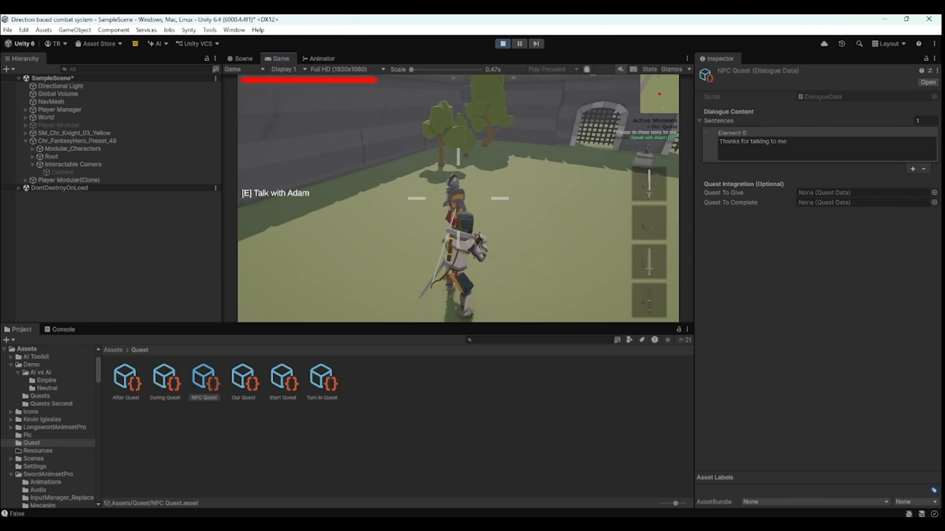
left_click(735, 130)
left_click(647, 141)
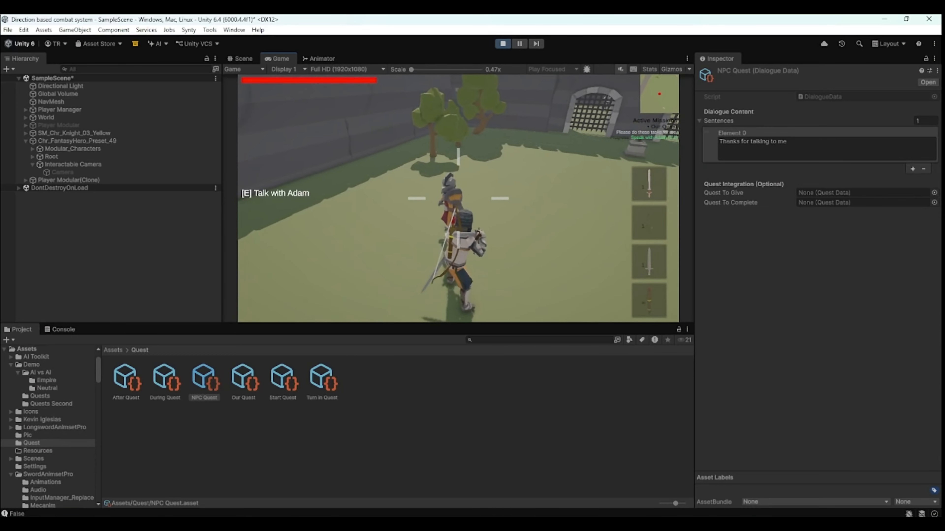
key("e")
key("e")
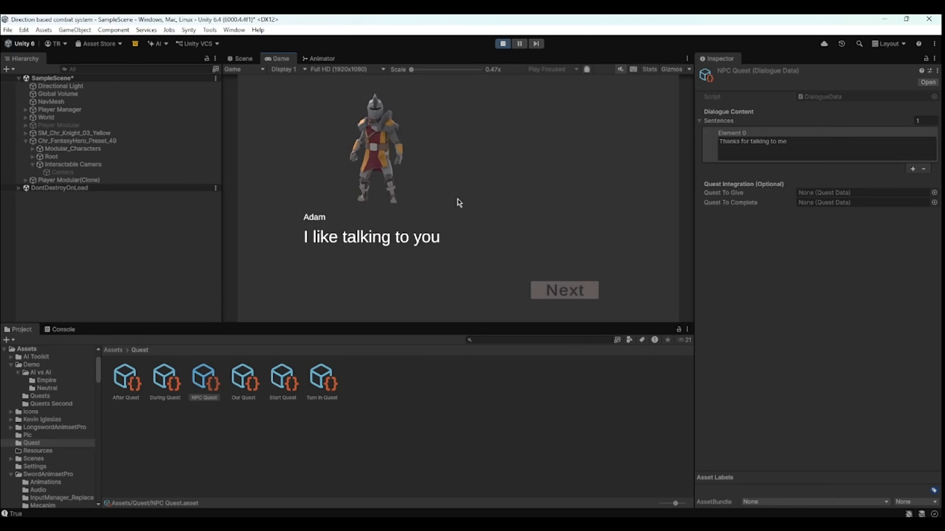
key("e")
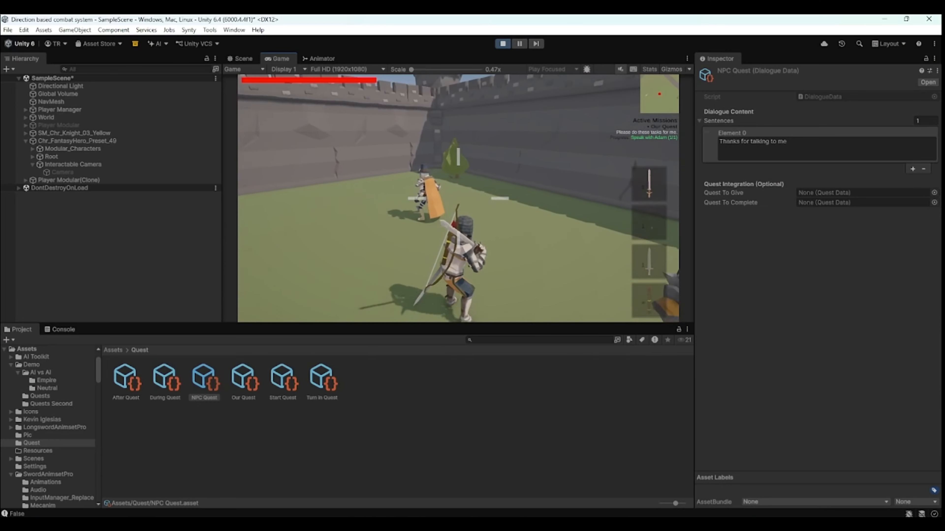
- Walk to the Quest Giver and talk to turn in the quest, checking the Turn In Quest dialogue asset
key("w")
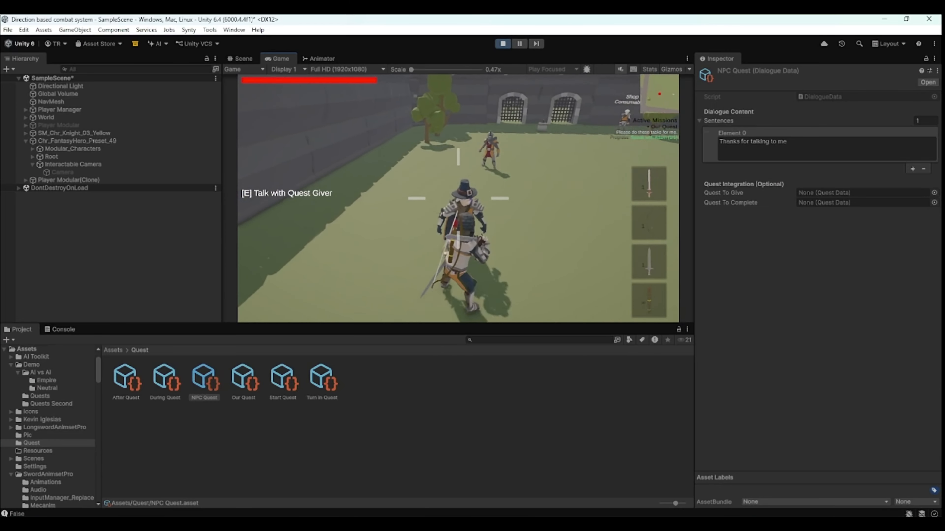
key("e")
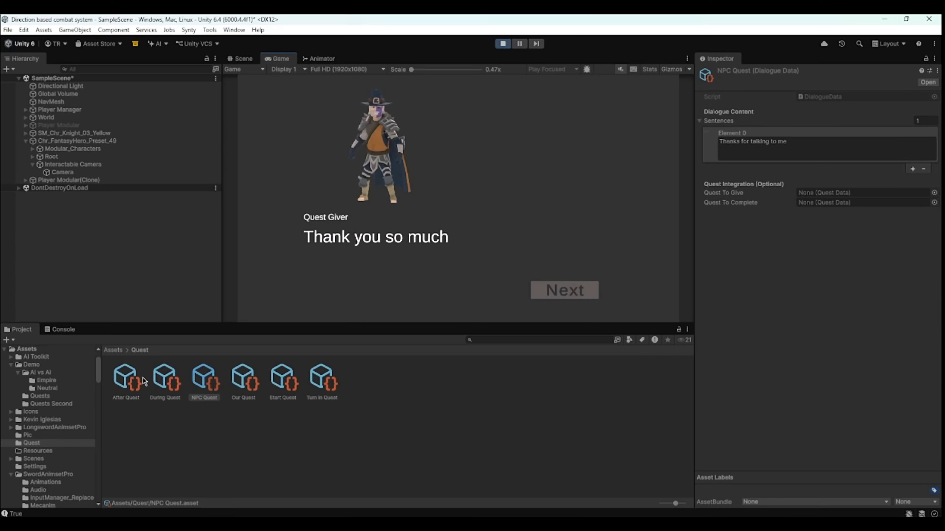
left_click(339, 384)
left_click(748, 147)
left_click(564, 290)
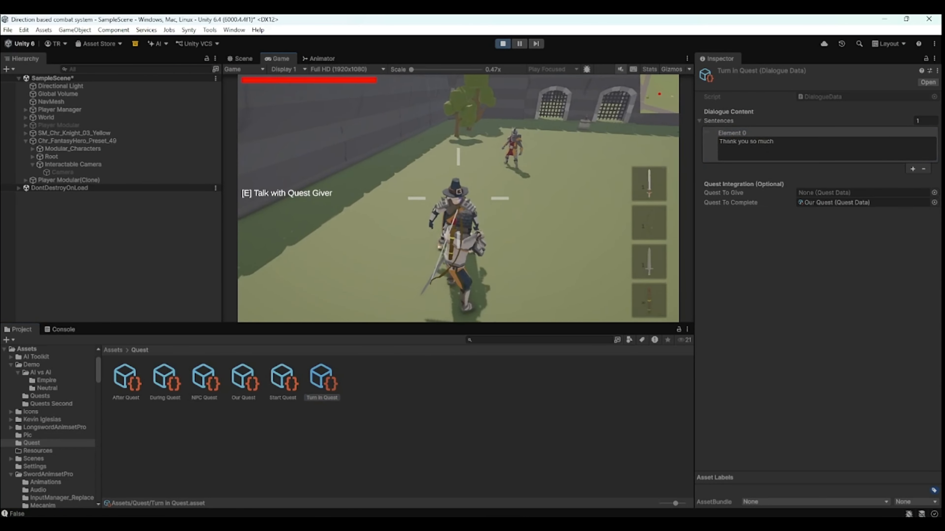
- Open the inventory screen and close it again
key("s")
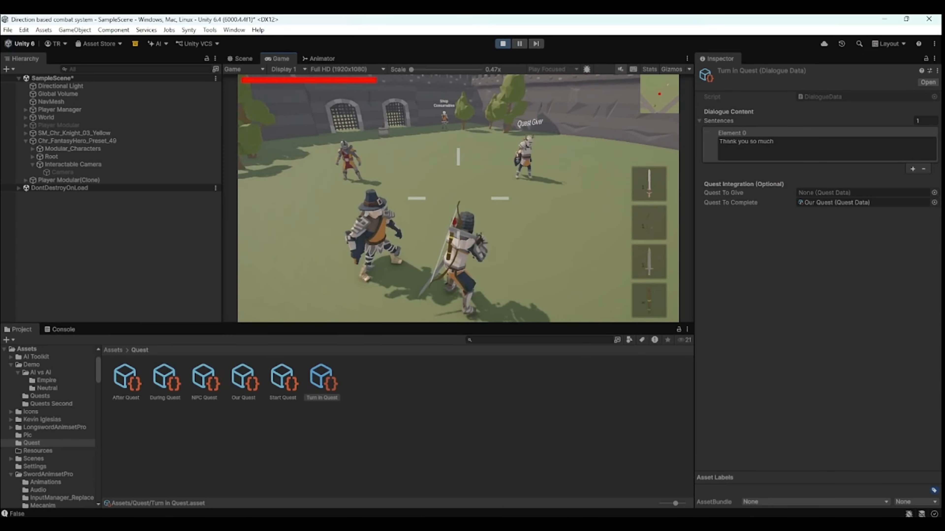
key("i")
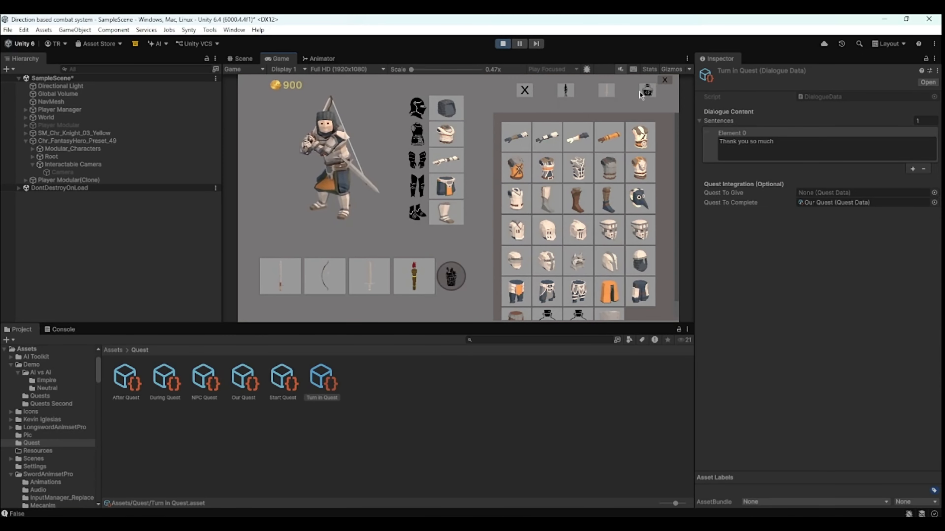
left_click(665, 78)
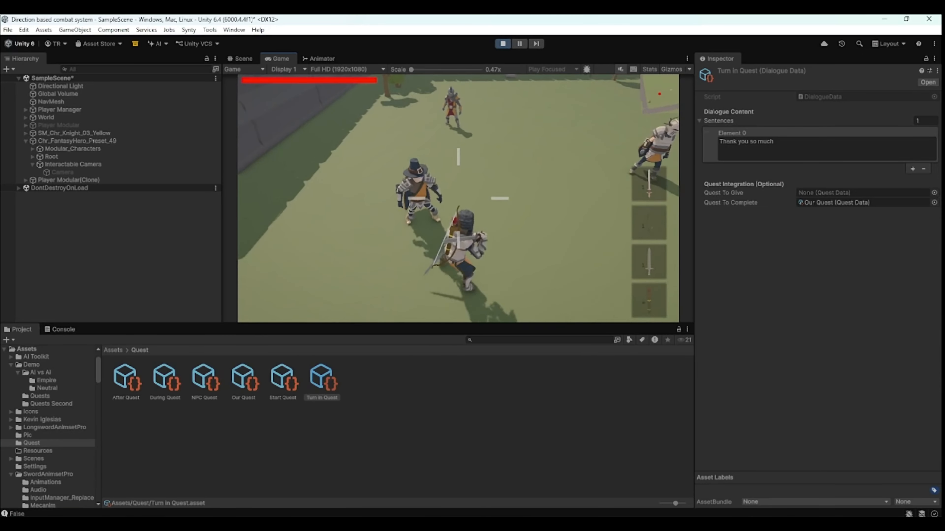
- Talk to the Quest Giver again and check the After Quest dialogue asset
key("w")
key("e")
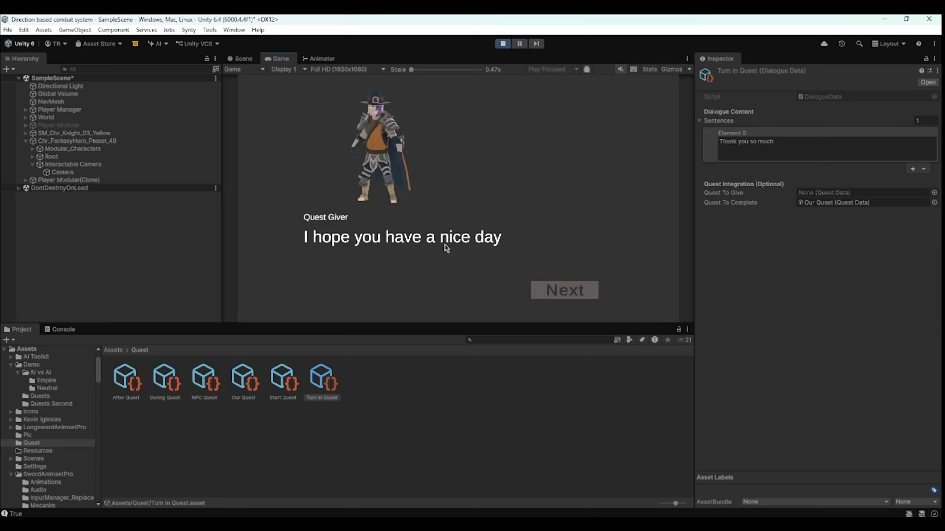
left_click(141, 389)
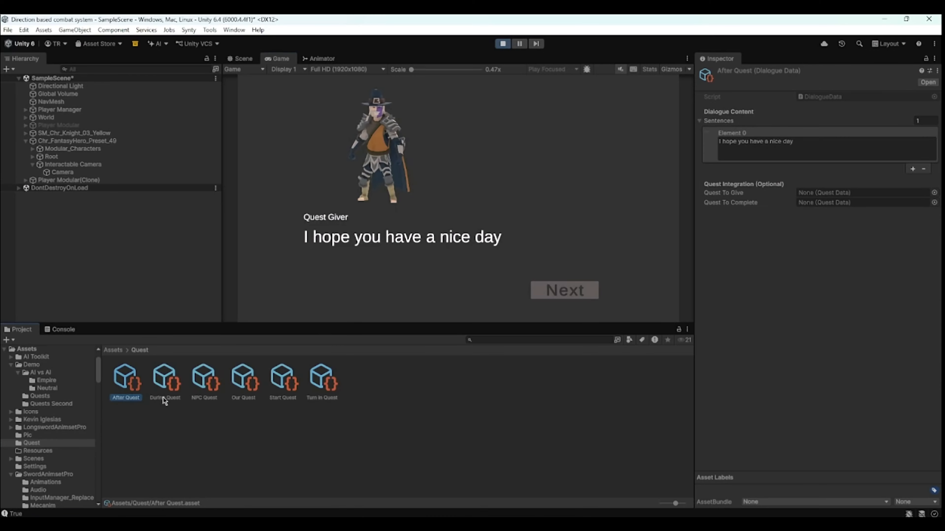
left_click(565, 290)
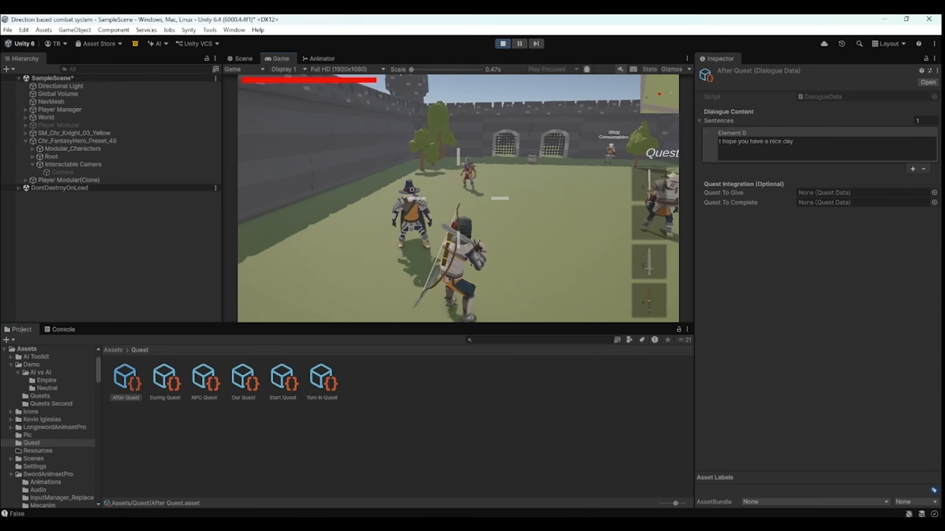
- Walk back towards Adam and exit Play mode
key("d")
key("w")
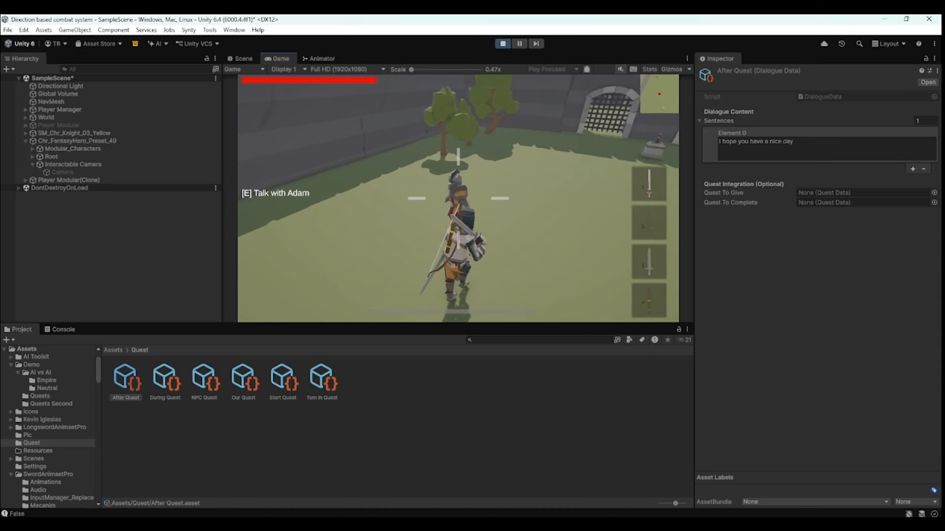
key("s")
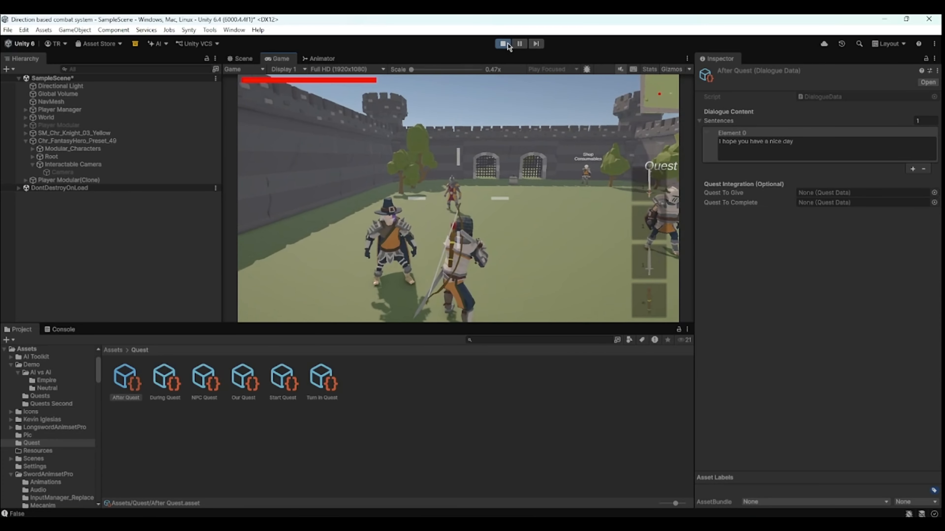
left_click(506, 44)
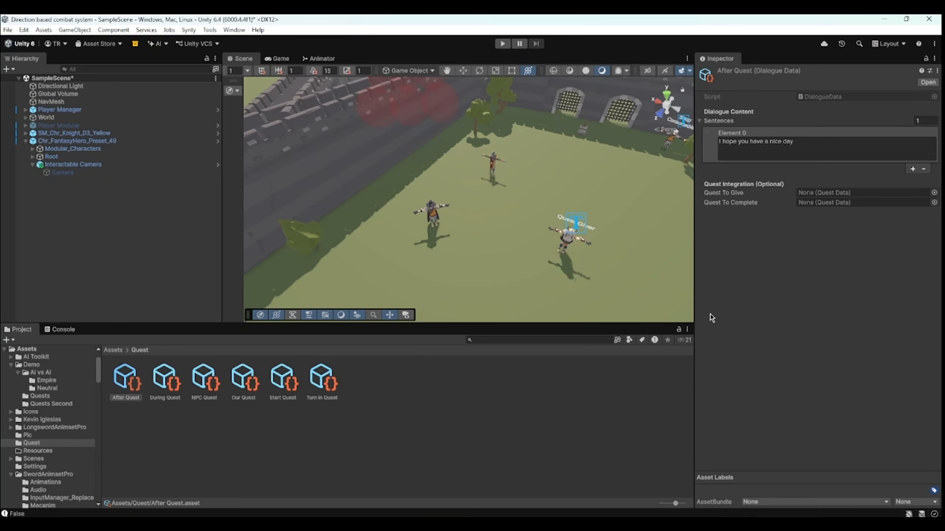
- Set the Our Quest objective type to Kill with the target name Enemy
left_click(434, 385)
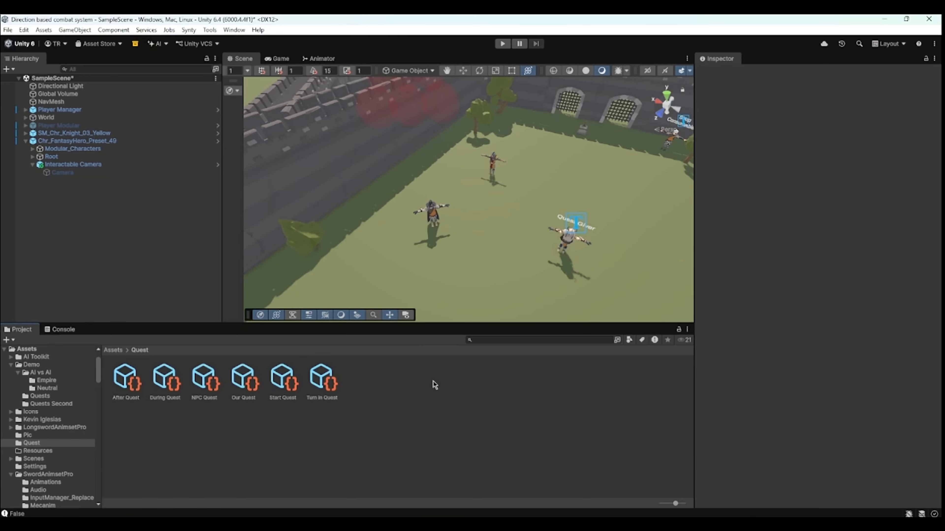
left_click(286, 378)
left_click(249, 382)
left_click(816, 210)
left_click(821, 220)
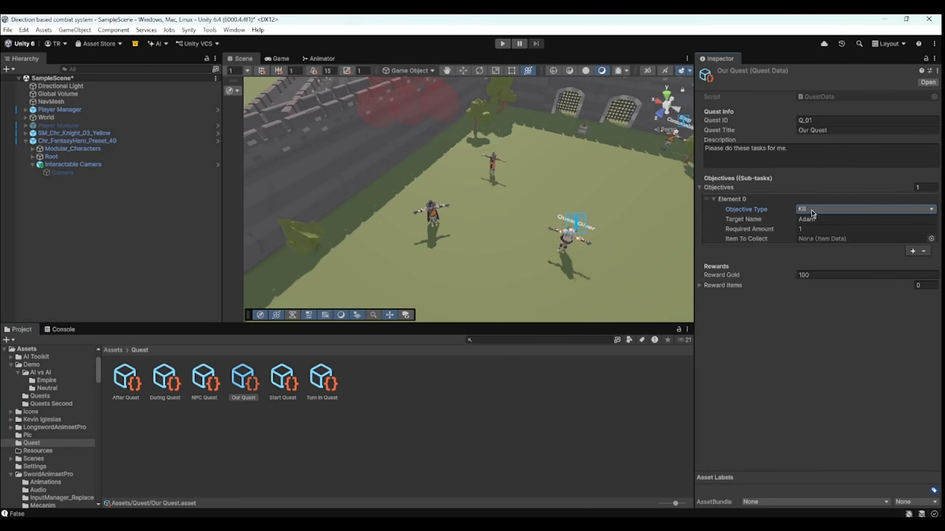
left_click(810, 218)
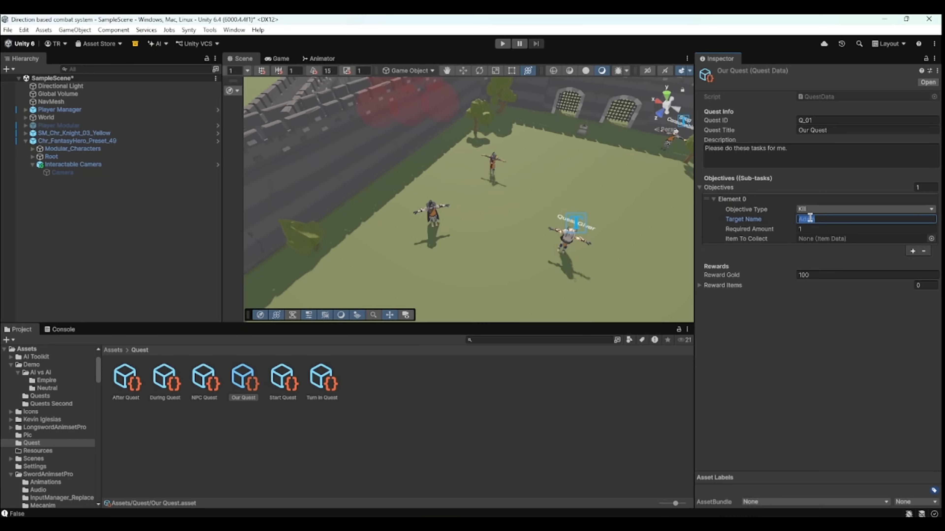
left_click(802, 366)
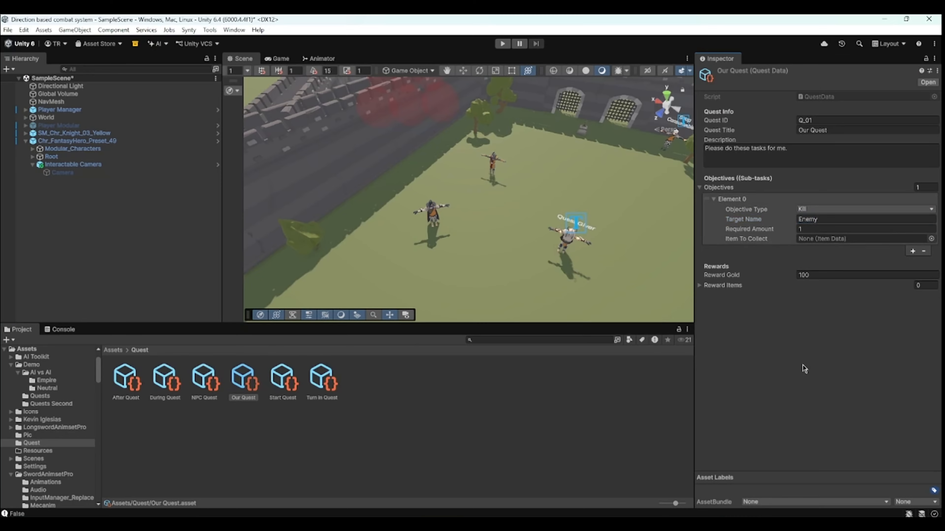
- Find the AI 4 enemy under the Easy Enemy group of World in the scene hierarchy
scroll(502, 291, "down", 5)
middle_click_drag(595, 208, 467, 298)
mouse_move(740, 228)
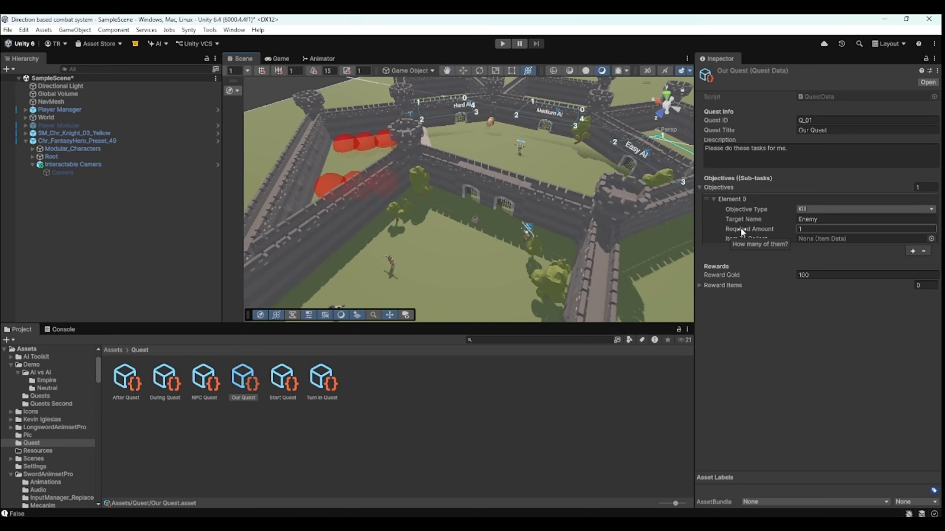
scroll(521, 168, "down", 3)
middle_click_drag(521, 167, 480, 220)
scroll(476, 220, "up", 4)
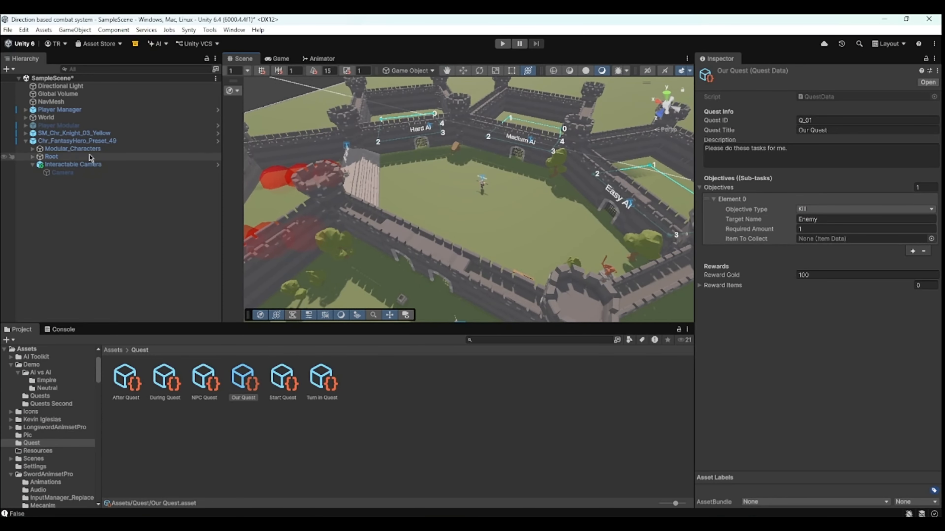
left_click(25, 140)
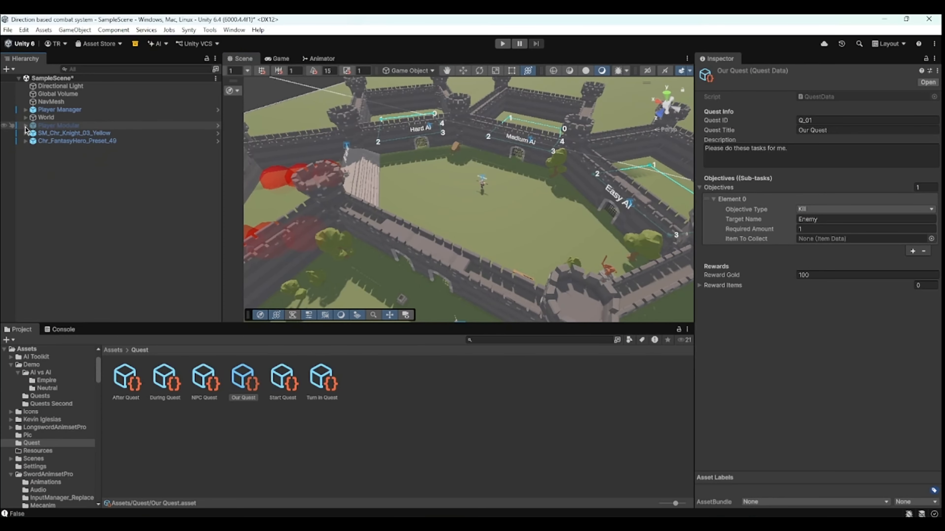
left_click(25, 118)
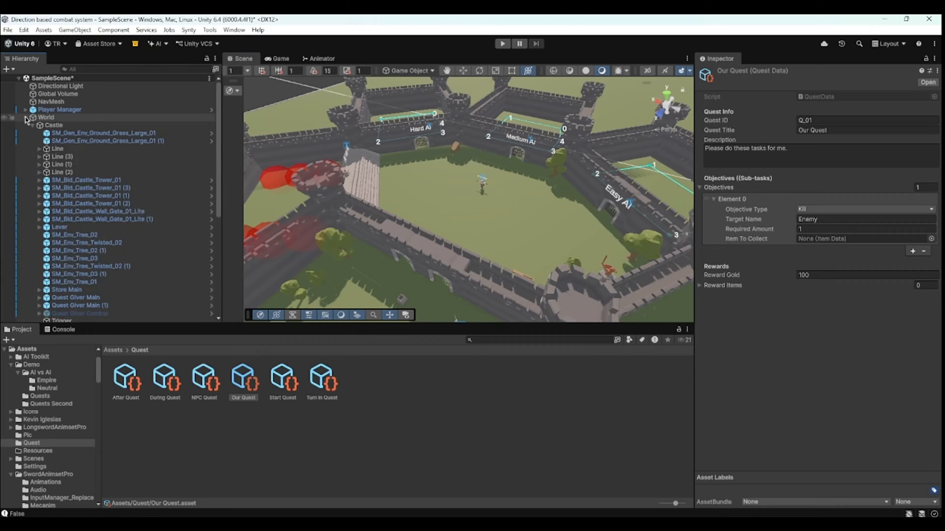
scroll(55, 197, "down", 4)
scroll(53, 182, "up", 4)
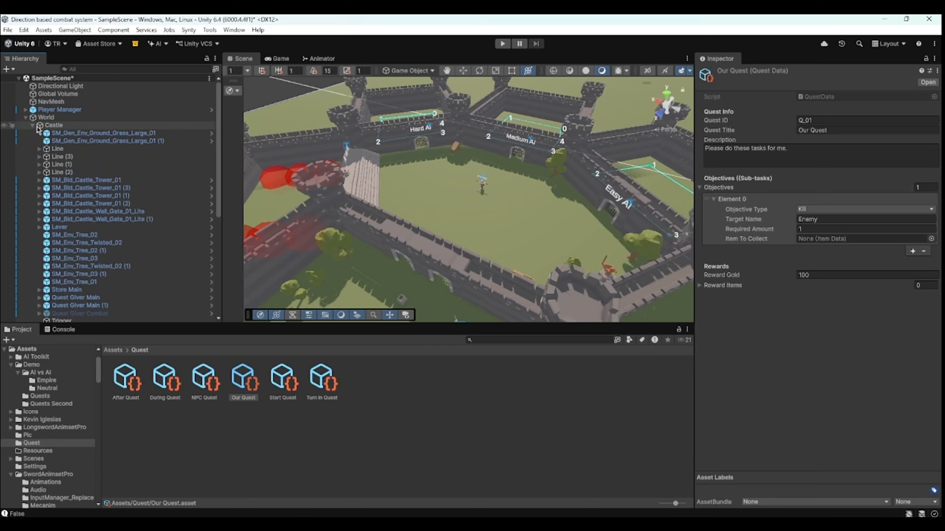
left_click(33, 126)
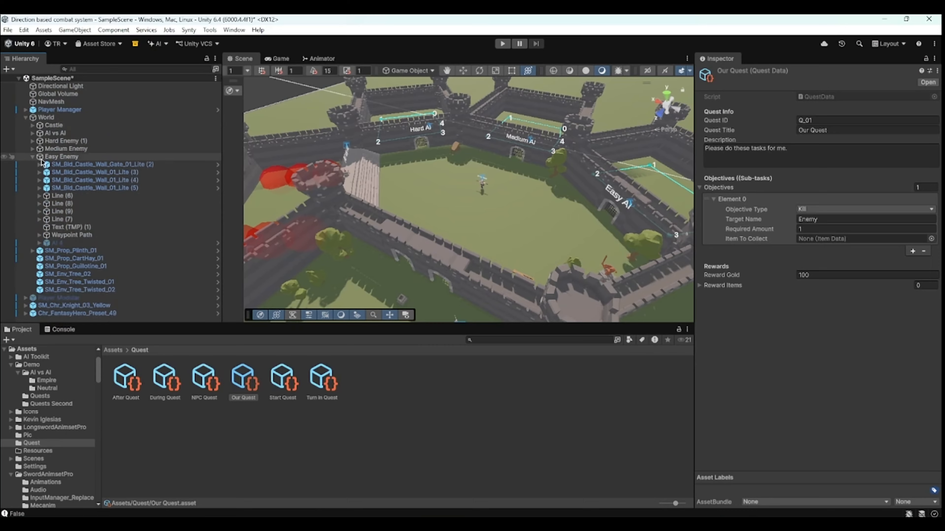
double_click(69, 243)
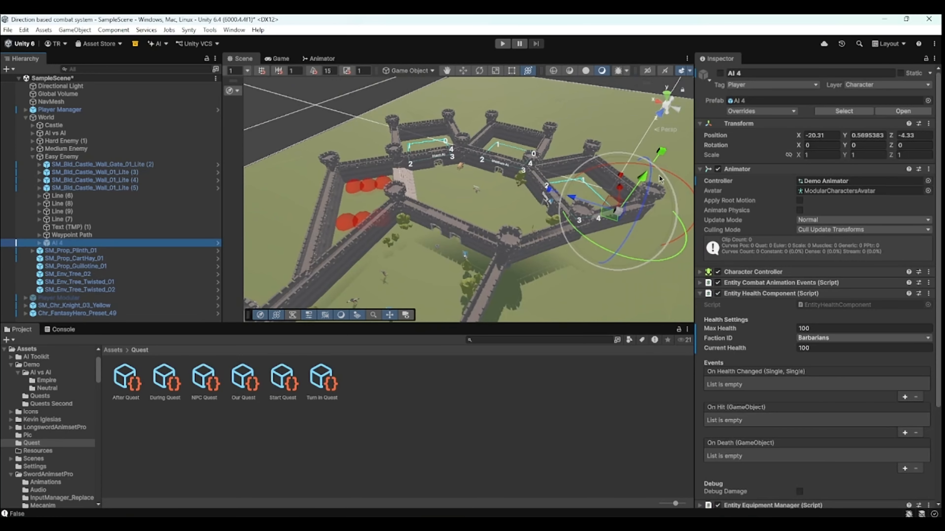
- Duplicate the AI 4 enemy and move the copy into the courtyard near the shop
key("ctrl+d")
left_click_drag(605, 216, 464, 269)
middle_click_drag(453, 259, 471, 206)
scroll(470, 206, "up", 4)
left_click(721, 73)
left_click_drag(493, 223, 467, 223)
double_click(60, 250)
- Review the AI Controller behaviour settings on the duplicated enemy
scroll(939, 275, "down", 3)
scroll(939, 276, "down", 1)
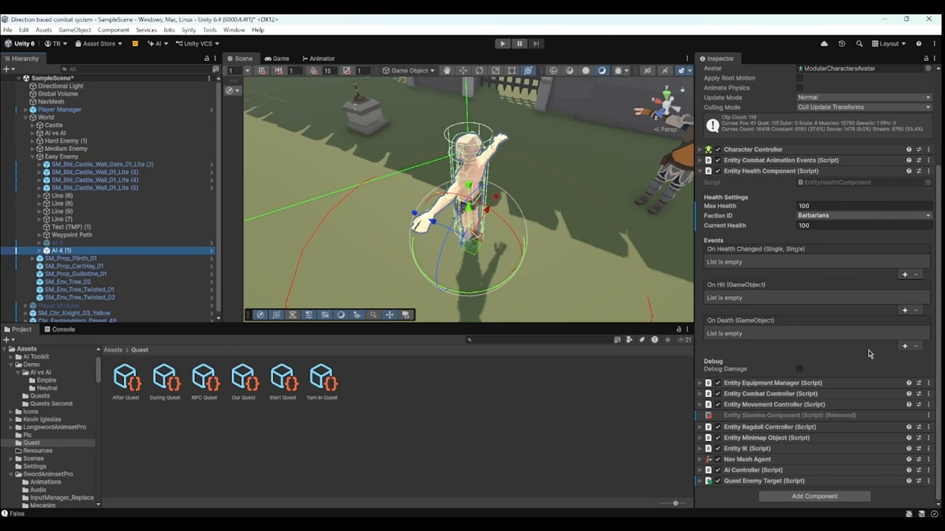
left_click(790, 468)
scroll(808, 435, "down", 5)
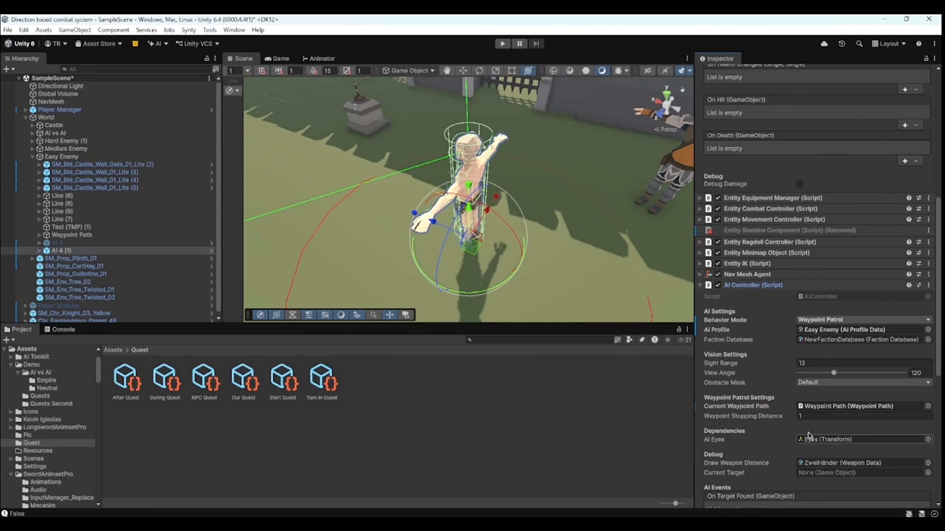
left_click(839, 319)
left_click(834, 330)
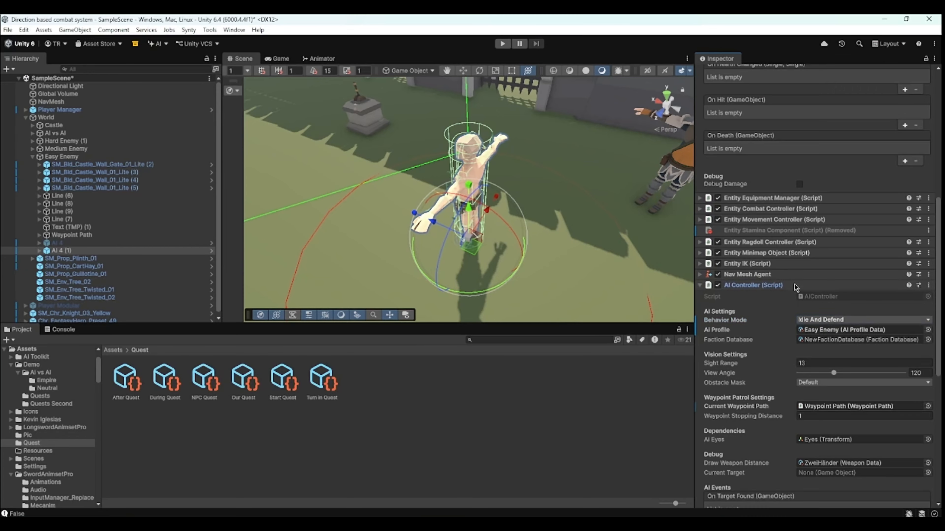
left_click(766, 285)
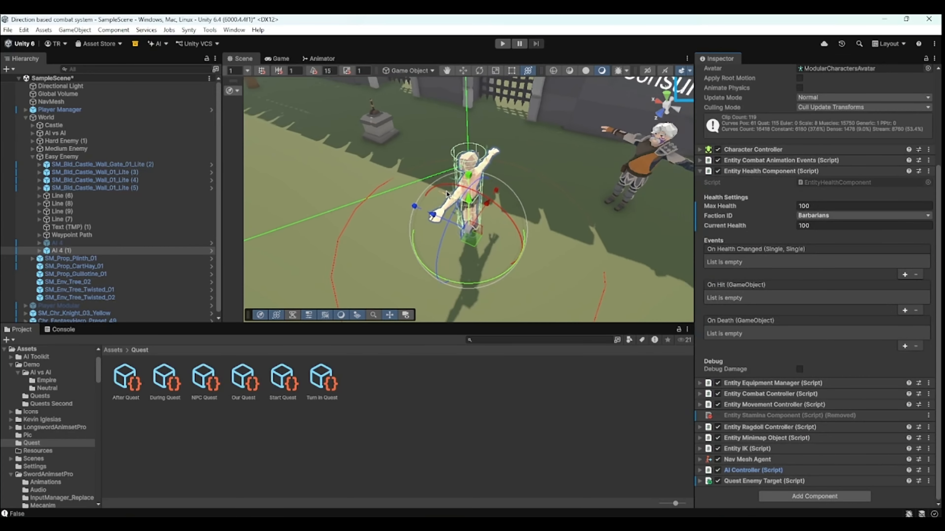
- Compare the duplicated enemy's Quest Enemy Target name with the Our Quest target name
left_click(740, 481)
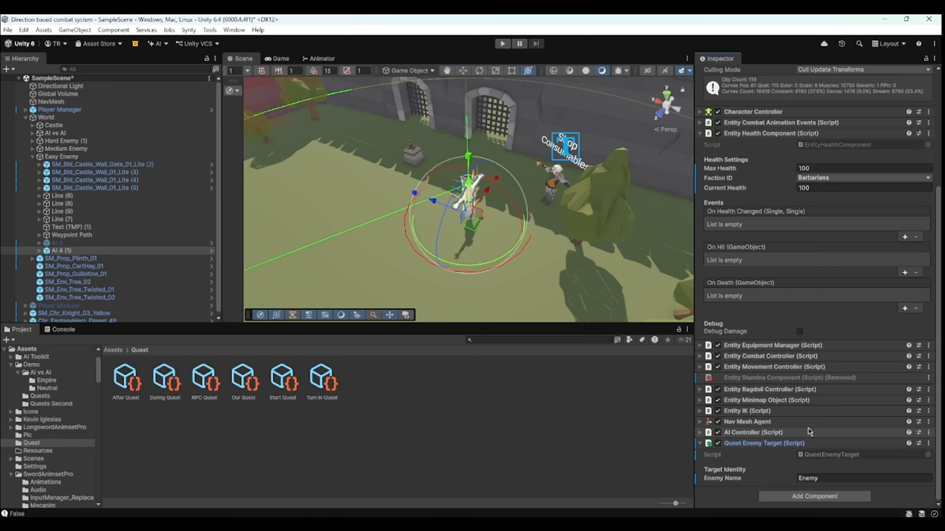
left_click(246, 386)
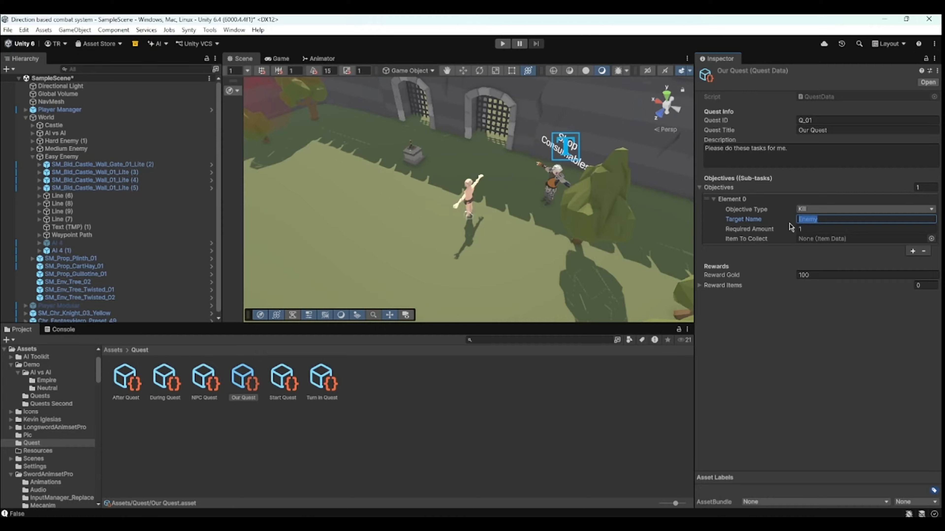
left_click(474, 194)
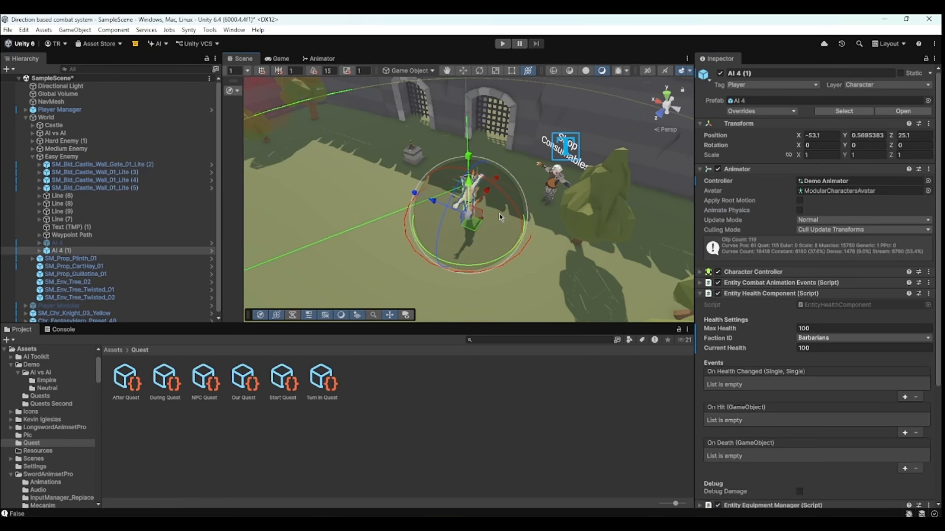
scroll(818, 297, "down", 10)
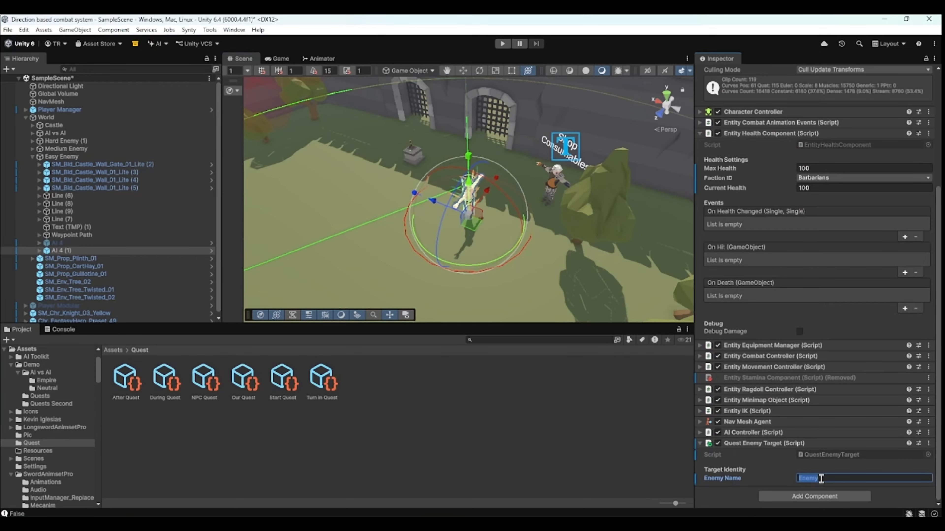
left_click(442, 439)
left_click(243, 380)
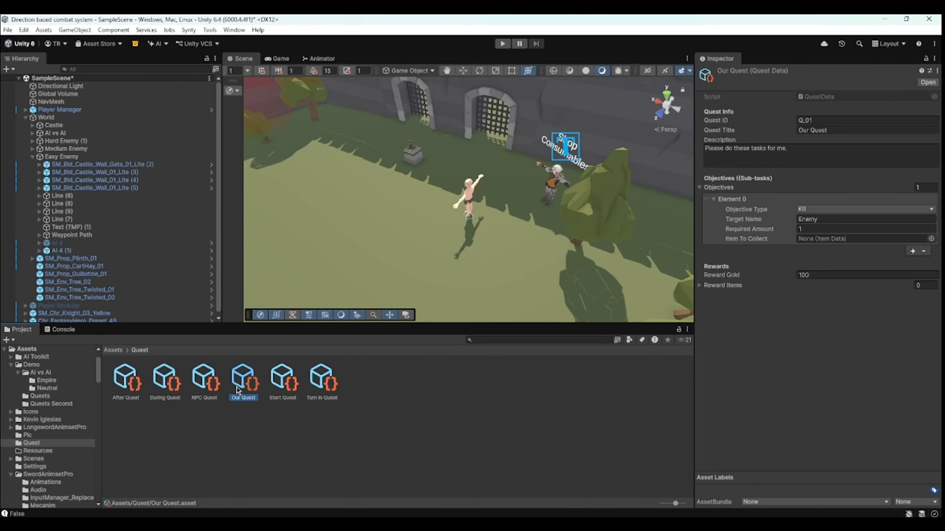
left_click(283, 387)
left_click(386, 464)
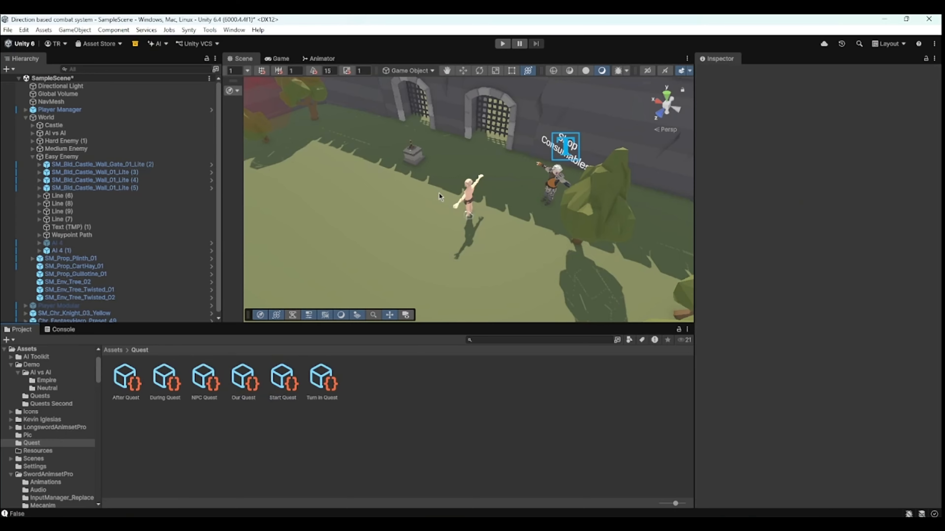
left_click(467, 193)
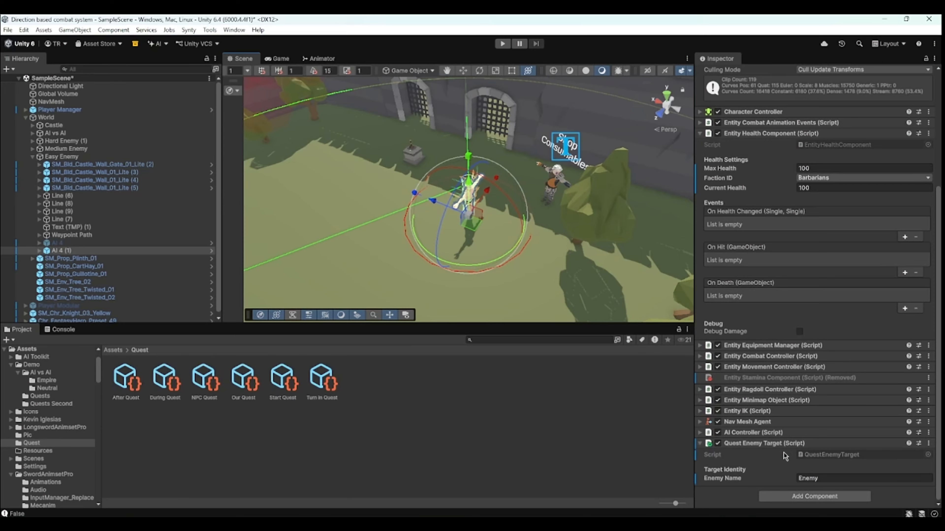
left_click(800, 445)
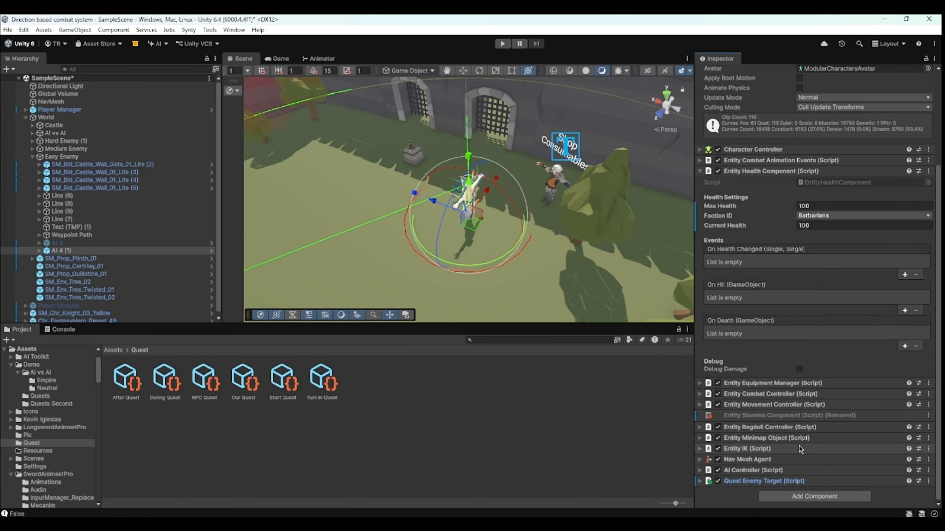
- Open the Character Wizard tool
left_click(210, 31)
mouse_move(223, 41)
left_click(316, 39)
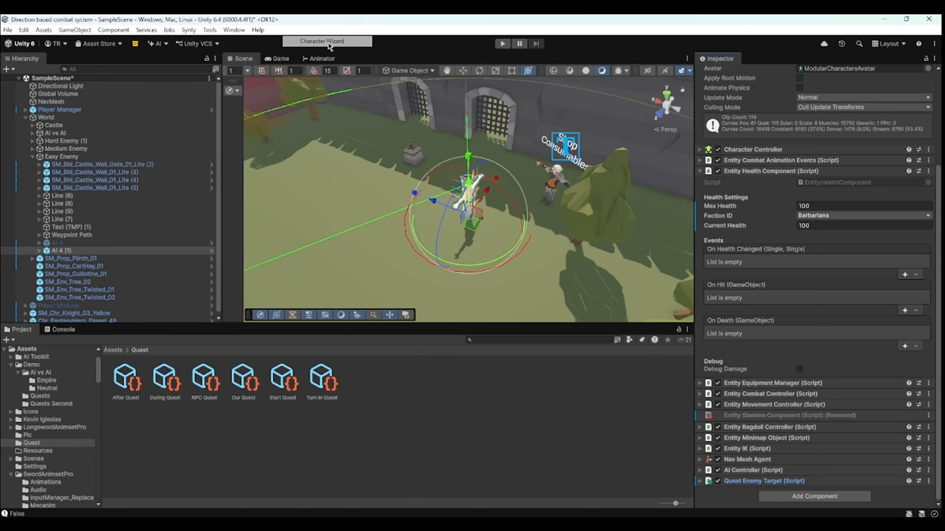
- Review the Character Wizard's quest enemy options by unchecking Is Player Character and checking Is Quest Enemy, then close the wizard
left_click(112, 350)
left_click_drag(543, 424, 764, 127)
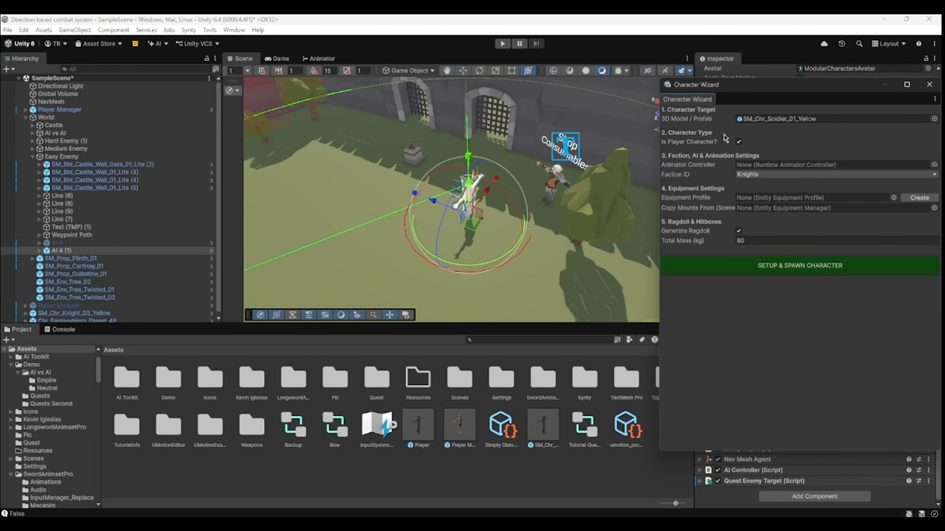
left_click(738, 142)
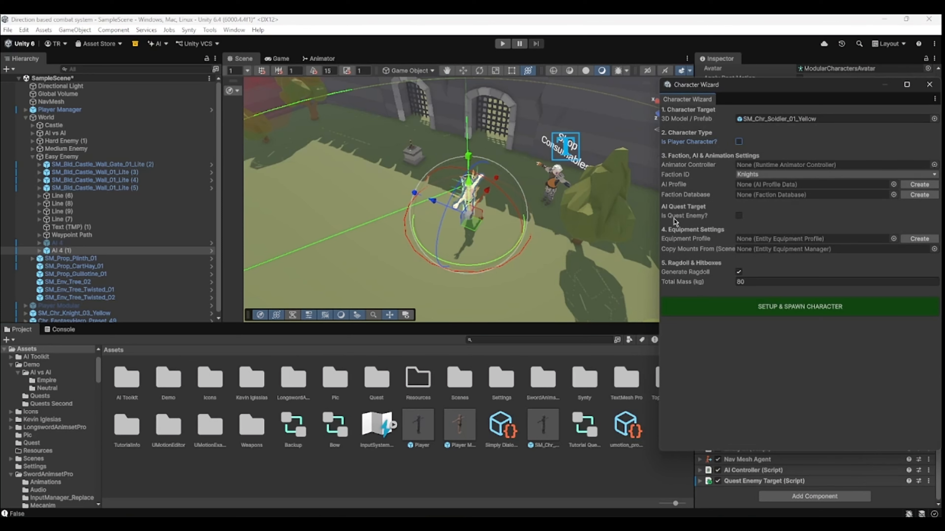
left_click(739, 216)
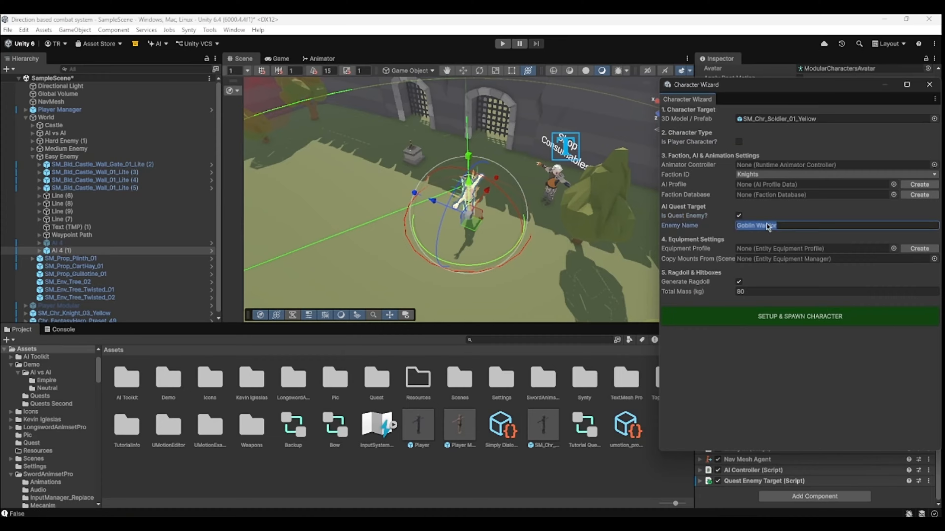
left_click(929, 85)
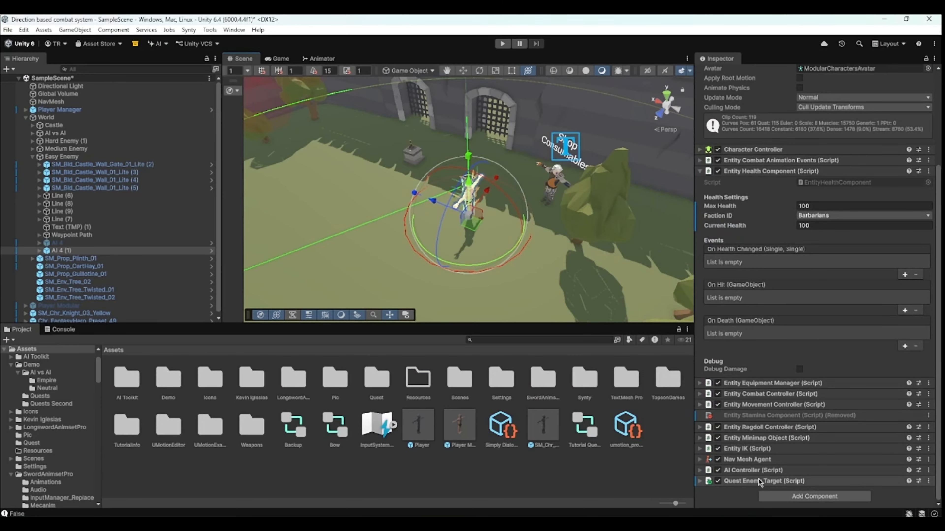
- Open the Our Quest asset in the Quest folder and inspect its kill objective's target name
scroll(482, 248, "down", 3)
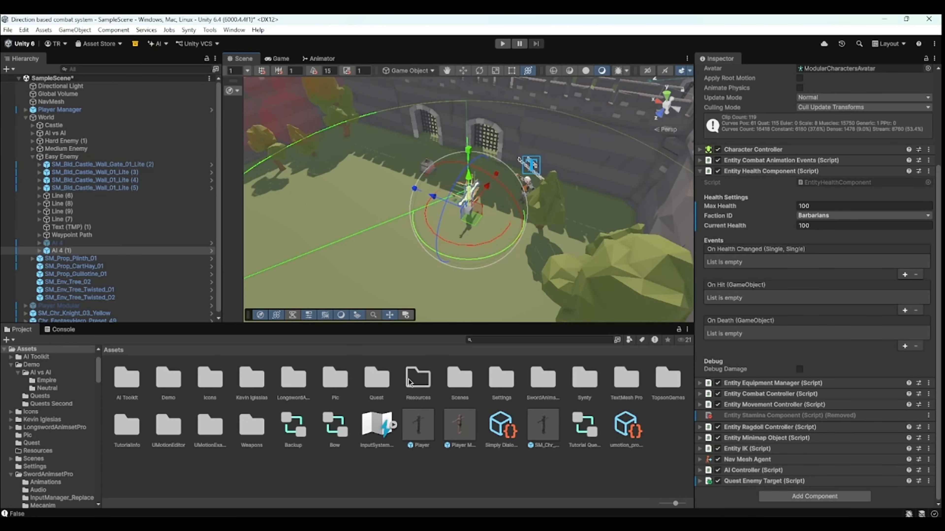
double_click(380, 394)
left_click(246, 390)
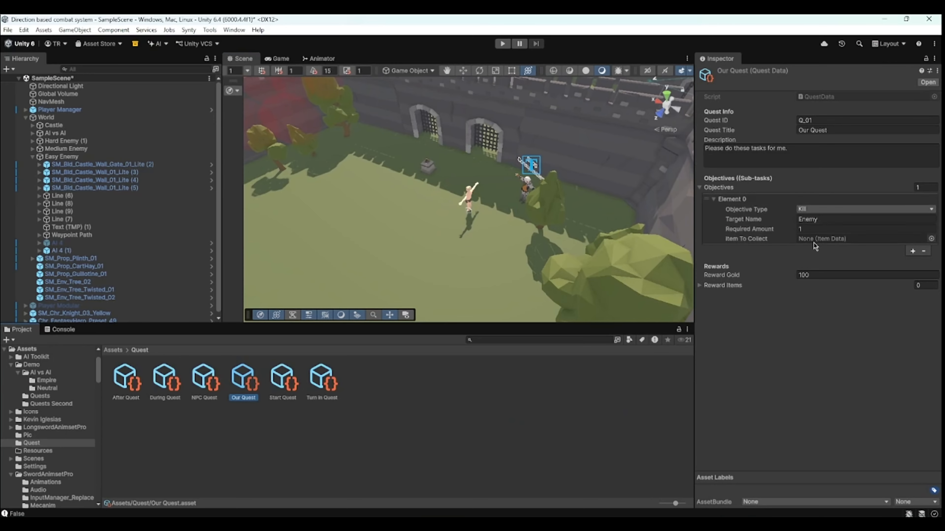
mouse_move(765, 230)
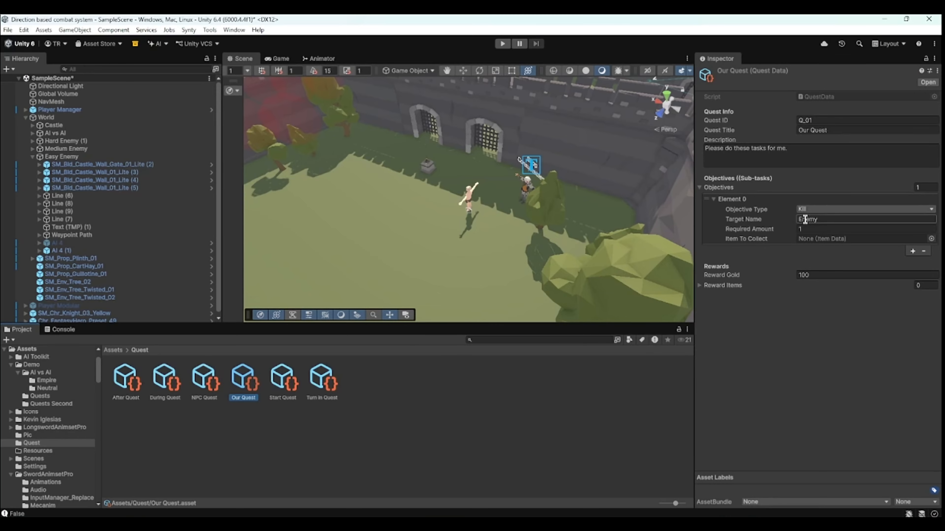
scroll(417, 233, "down", 5)
middle_click_drag(415, 234, 543, 160)
scroll(544, 160, "up", 4)
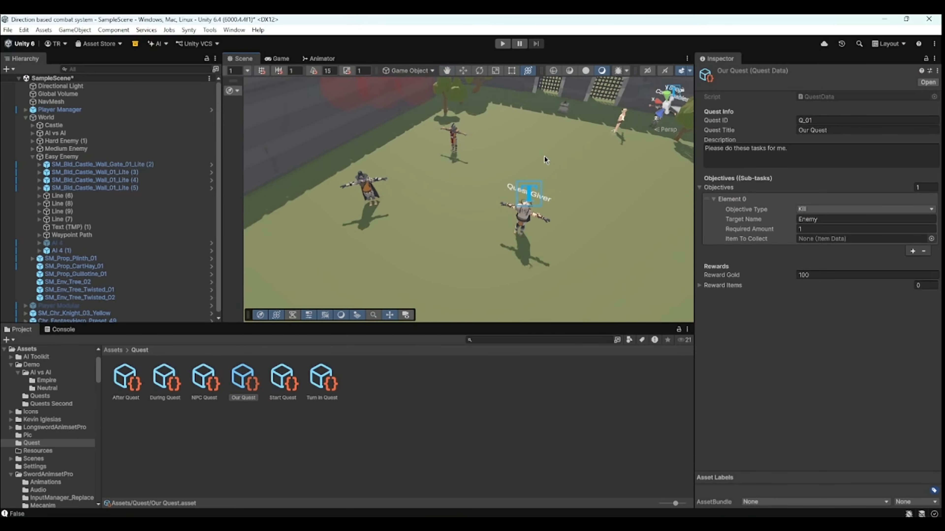
left_click(617, 414)
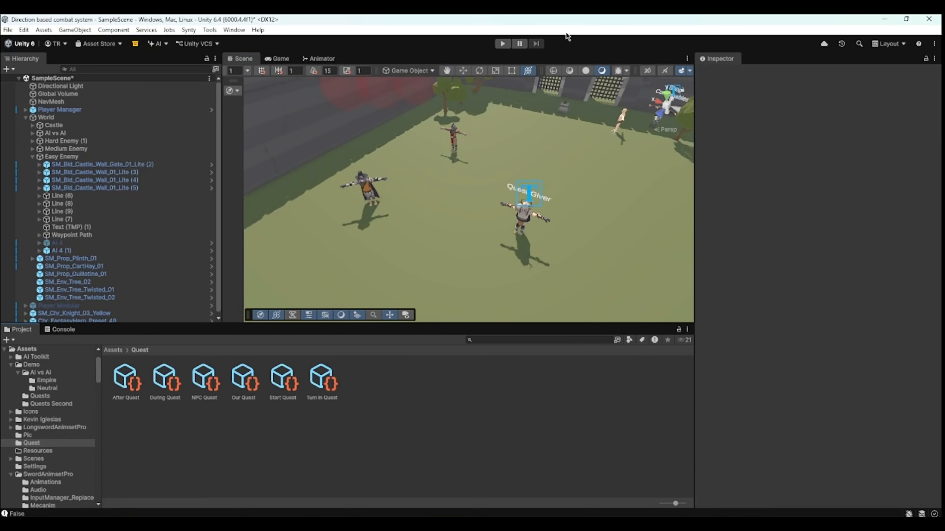
- Enter Play mode, walk up to the Quest Giver and talk to accept the quest
left_click(503, 46)
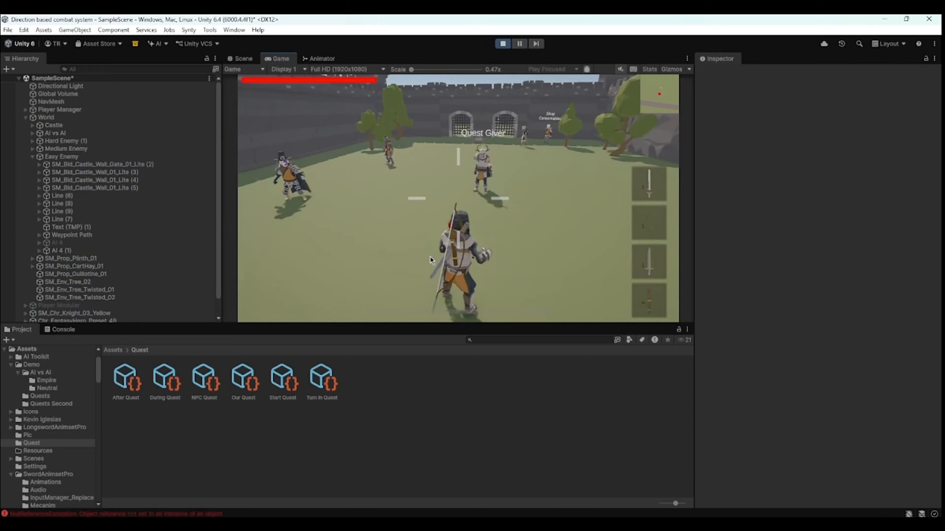
key("w")
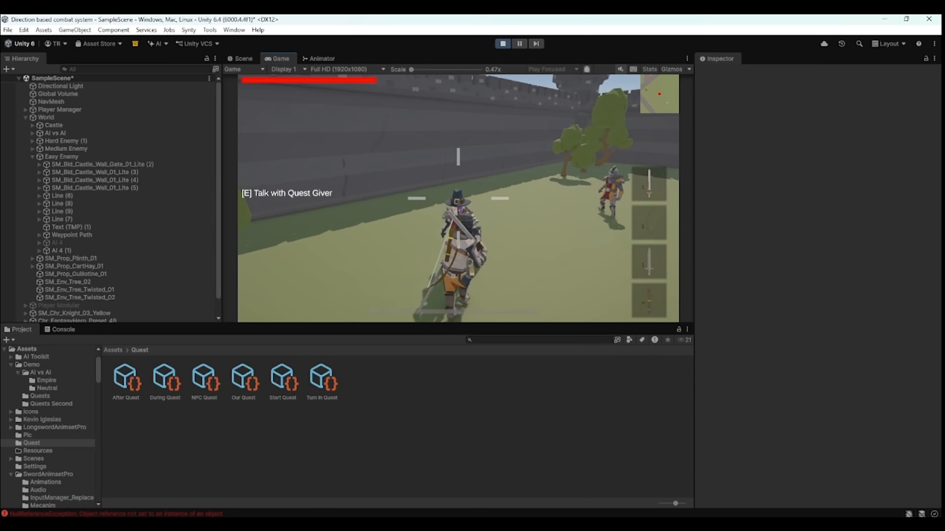
key("e")
left_click(564, 290)
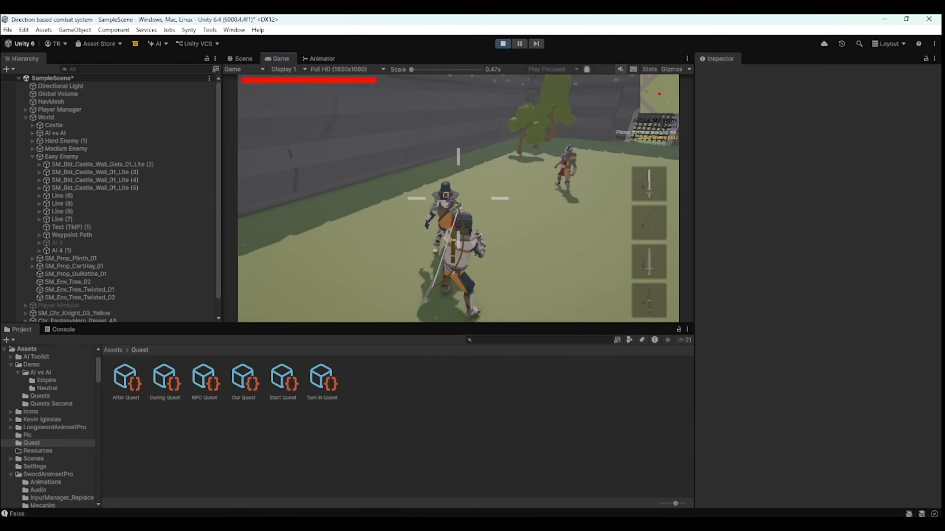
key("Escape")
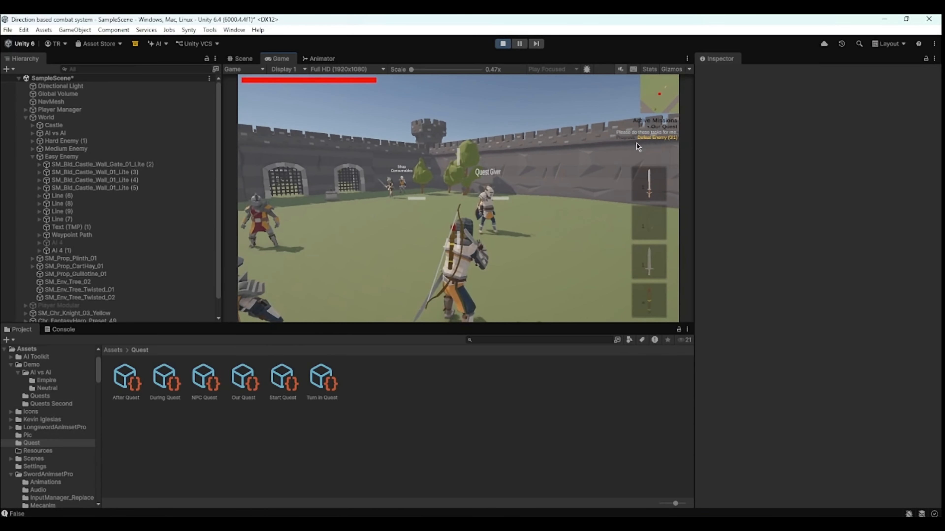
- Walk to the duplicated enemy near the shop, fight it, and pause the game
left_click(672, 148)
key("w")
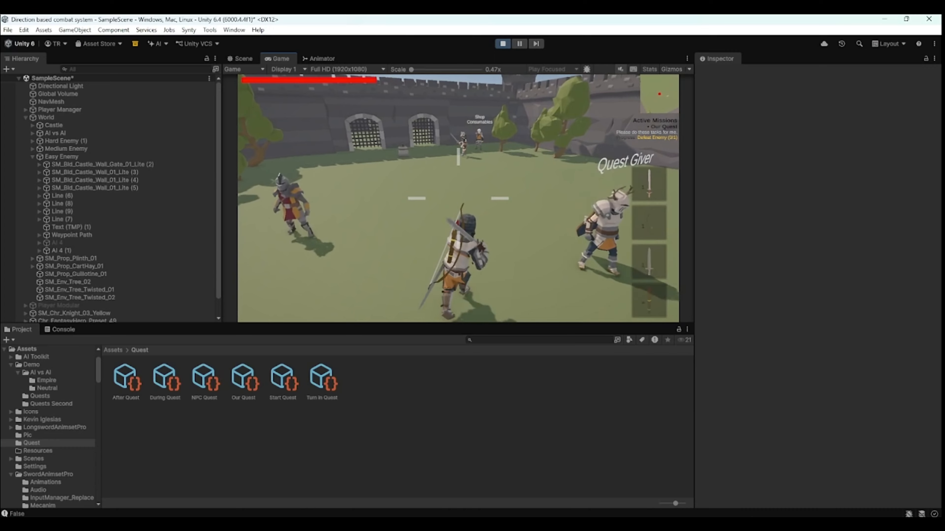
key("w")
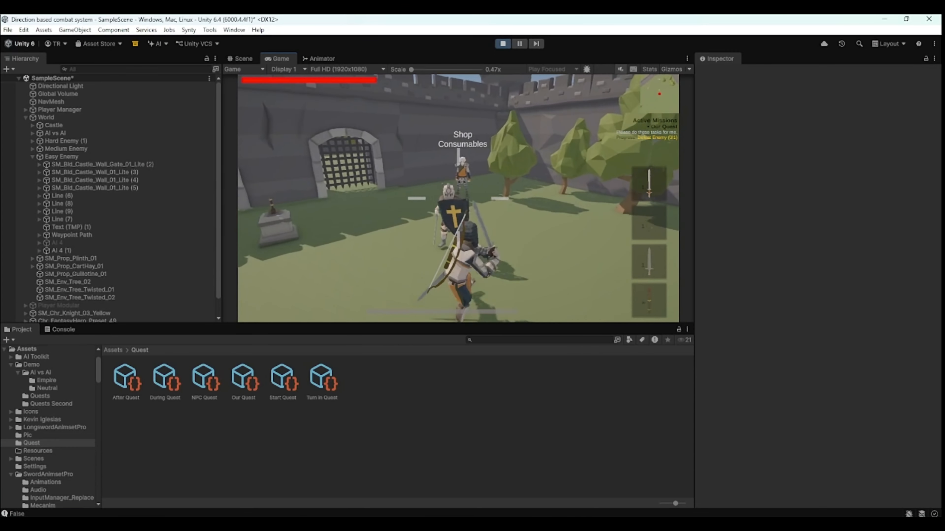
key("w")
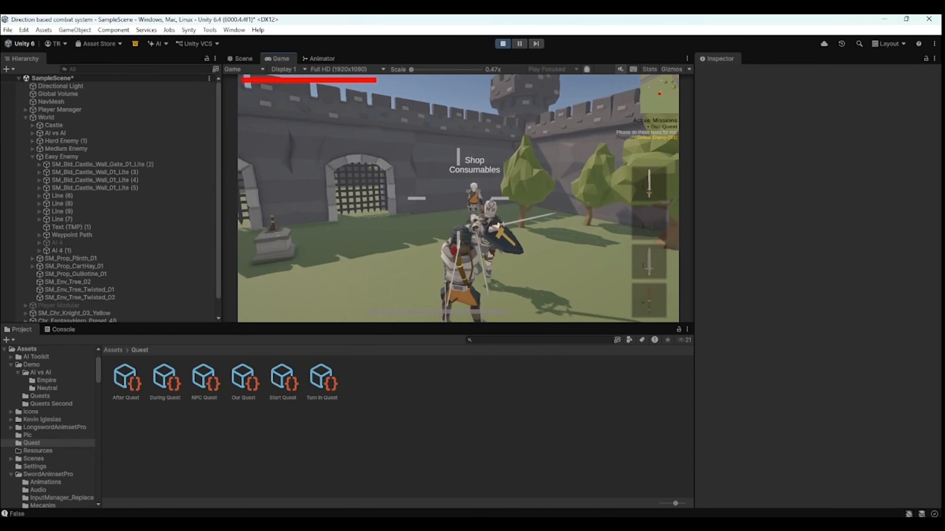
key("w")
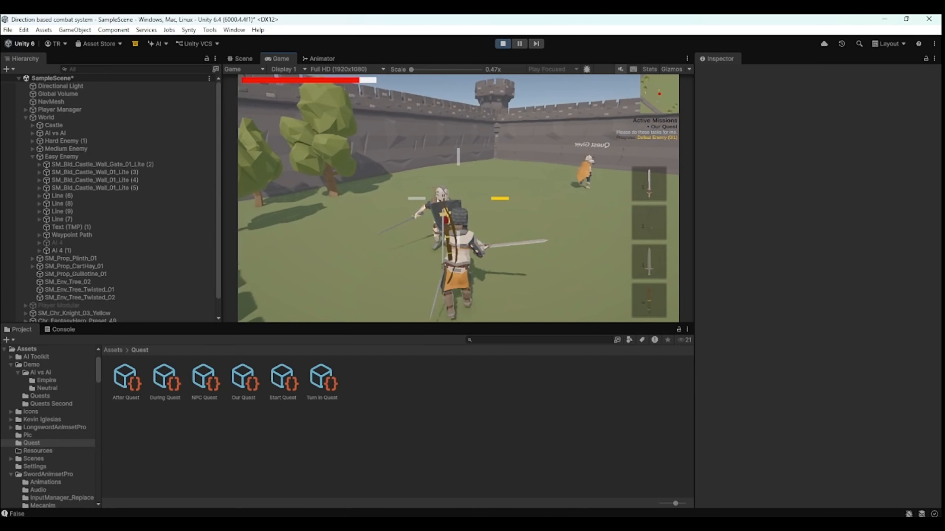
key("w")
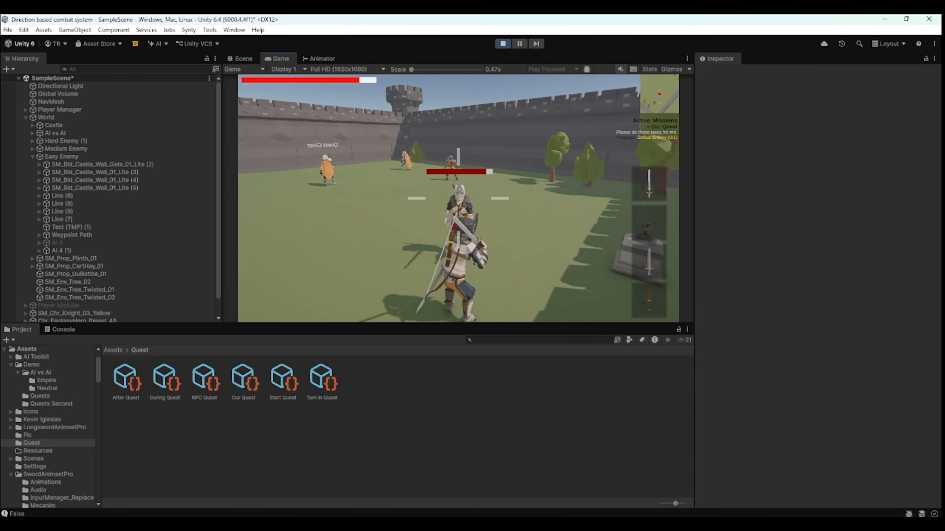
key("w")
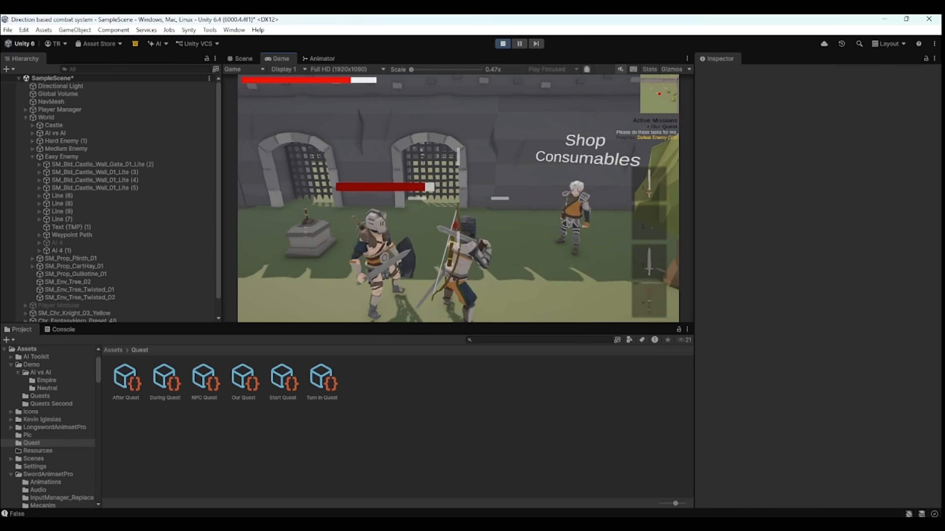
key("Escape")
left_click(527, 43)
- Inspect the quest giver and the nearby enemies in the Scene view while the game is paused
scroll(79, 288, "down", 1)
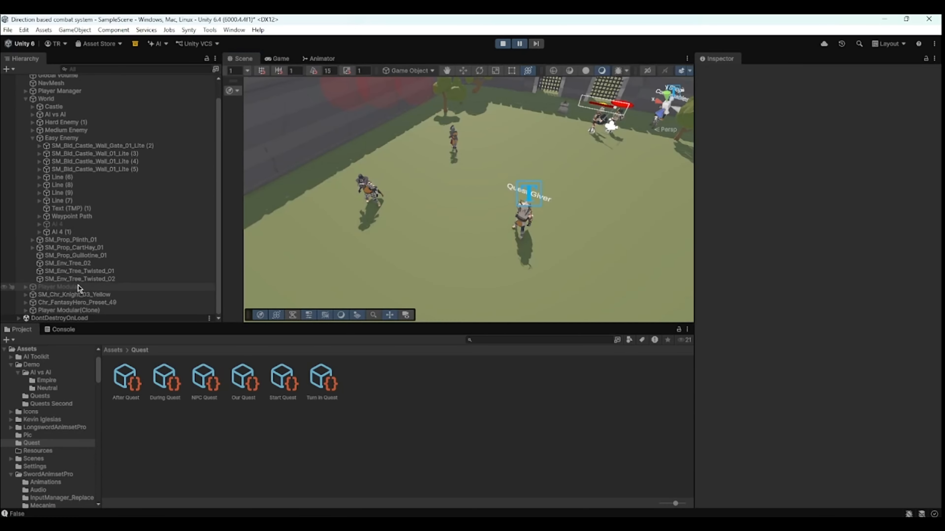
left_click(66, 304)
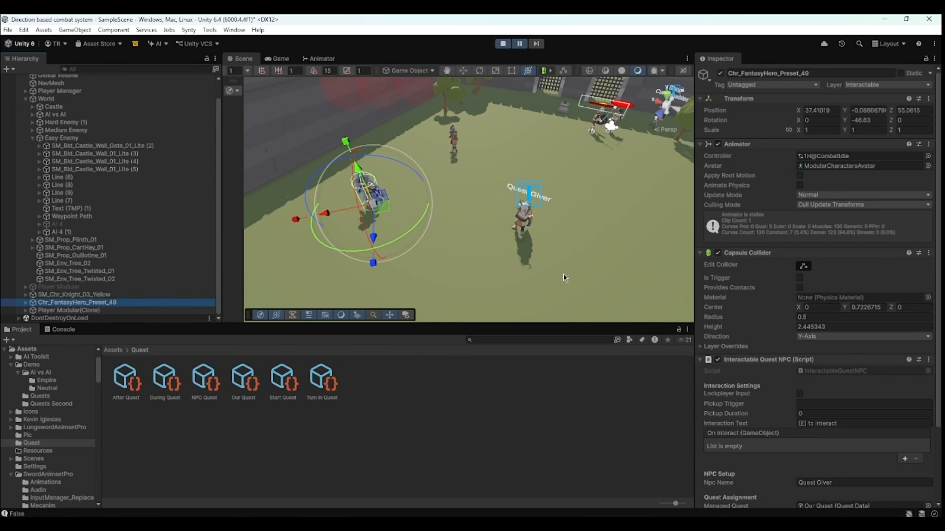
scroll(871, 307, "down", 3)
middle_click_drag(619, 126, 420, 169)
scroll(422, 169, "up", 3)
left_click(420, 166)
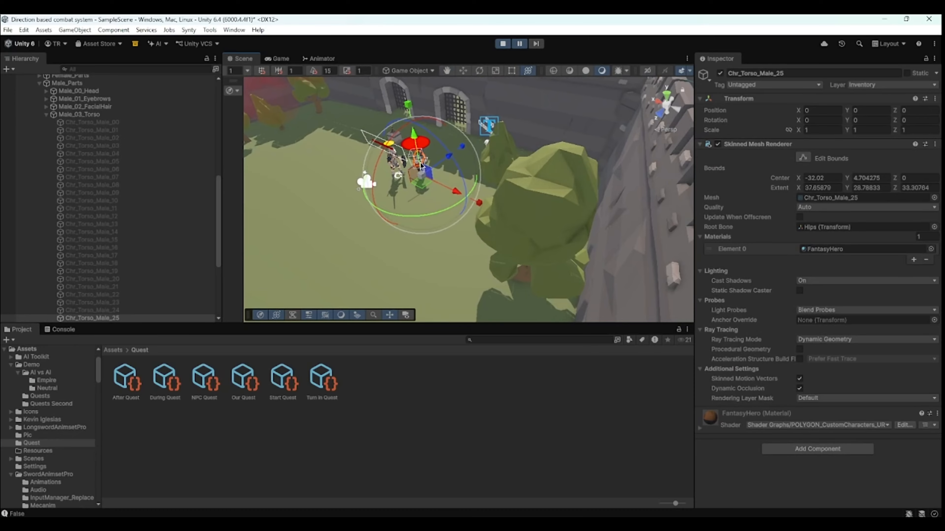
scroll(369, 167, "up", 3)
middle_click_drag(369, 167, 443, 205)
scroll(463, 145, "up", 5)
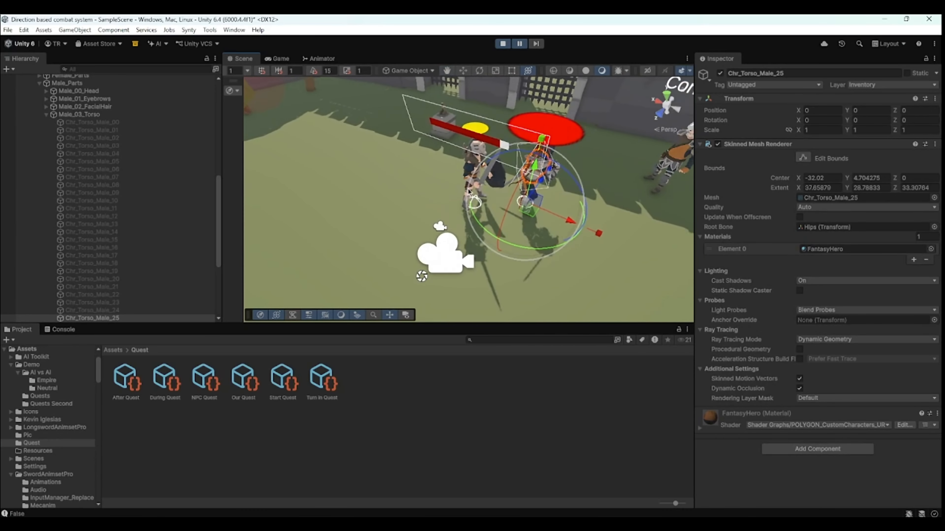
left_click(468, 166)
scroll(78, 211, "up", 7)
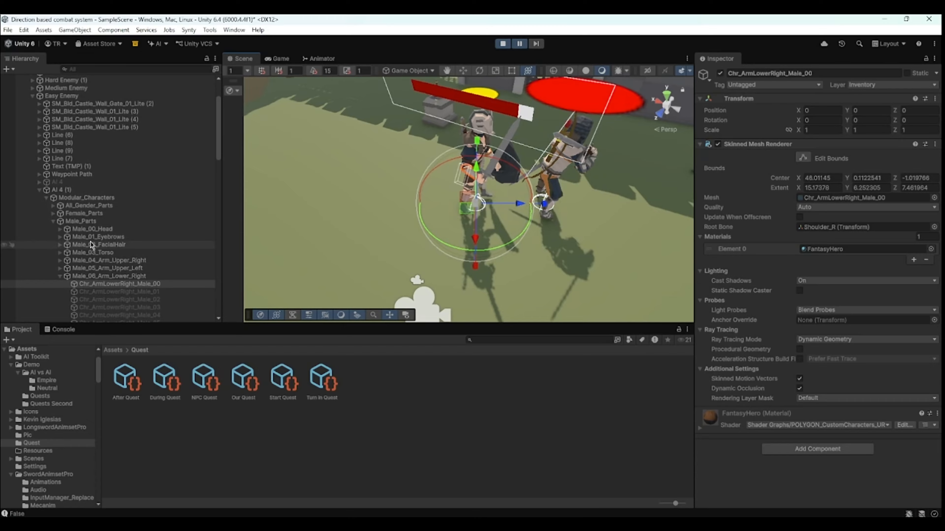
- Select AI 4 (1) and set its Max and Current Health to 1, then return to the Game view
left_click(80, 190)
scroll(900, 315, "down", 1)
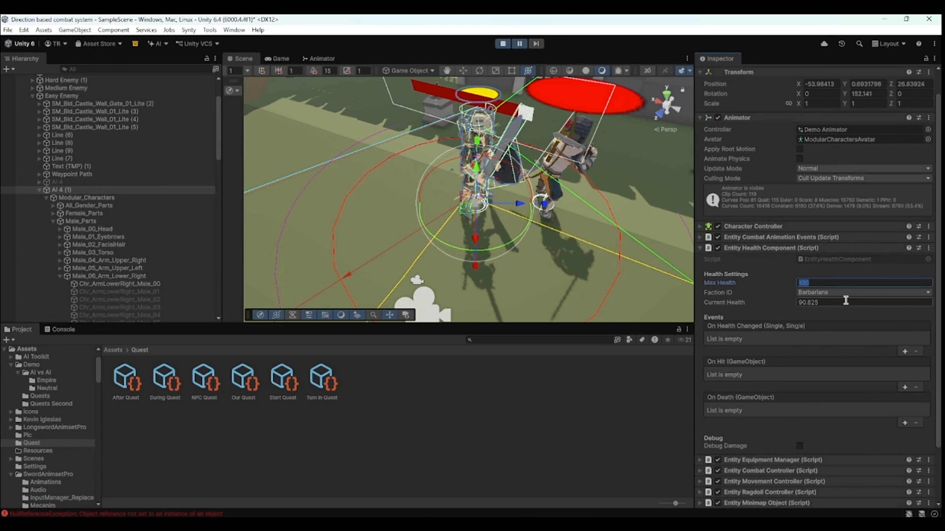
left_click(277, 58)
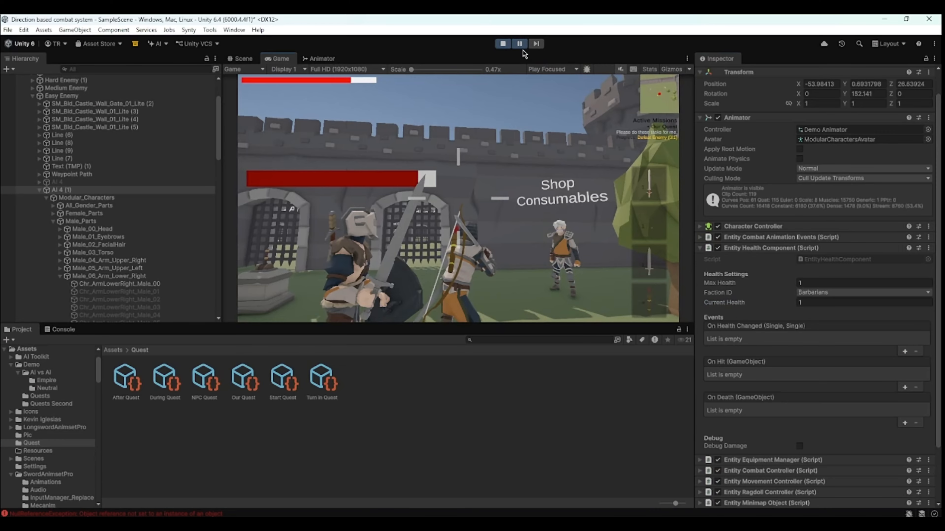
- Attack the weakened enemy until it dies
left_click(378, 218)
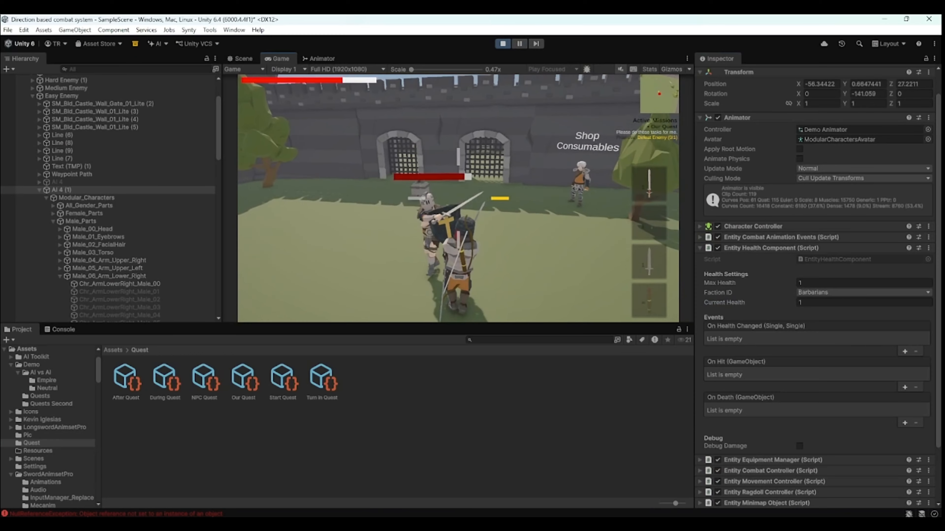
left_click(459, 198)
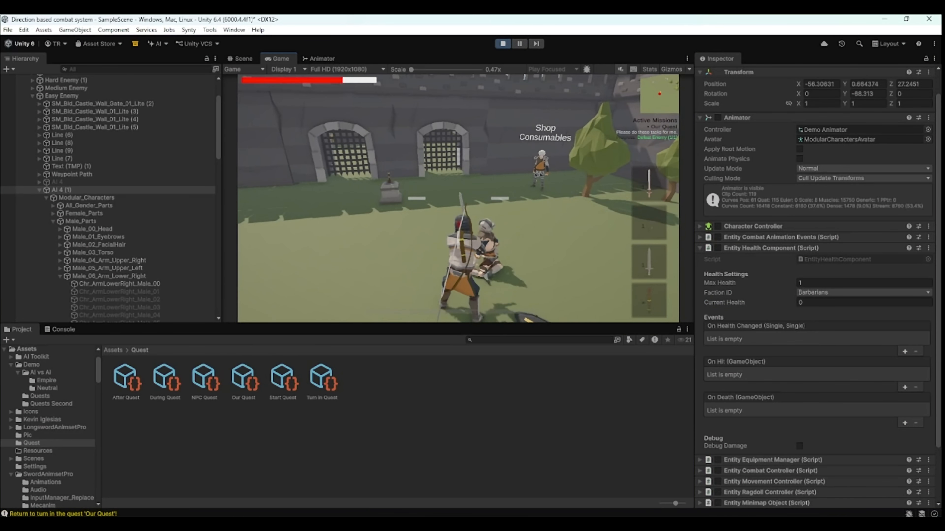
- Check the quest tracker, walk back to the Quest Giver and talk to turn in the quest
key("Escape")
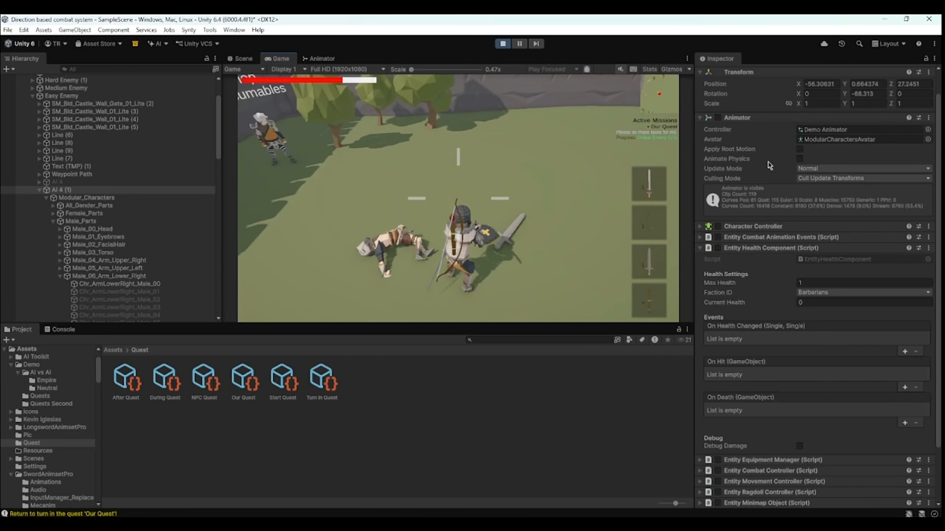
left_click(654, 145)
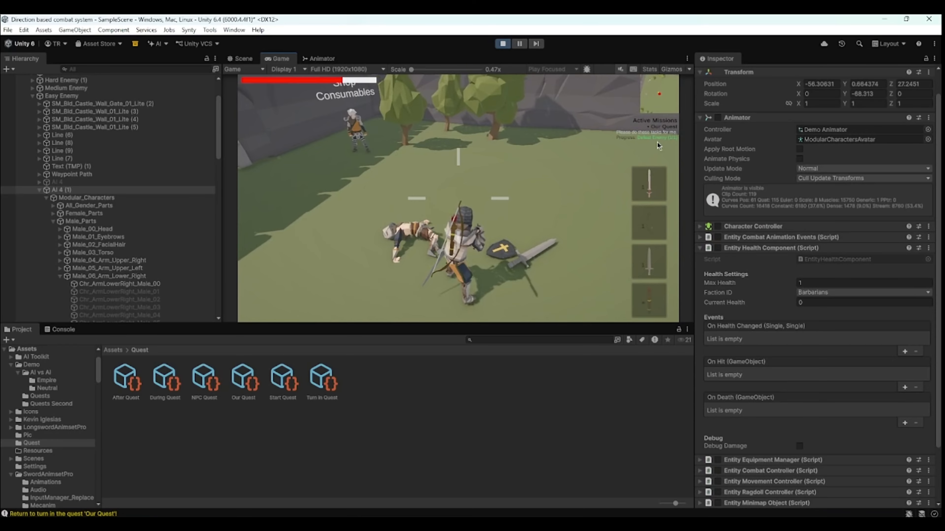
key("w")
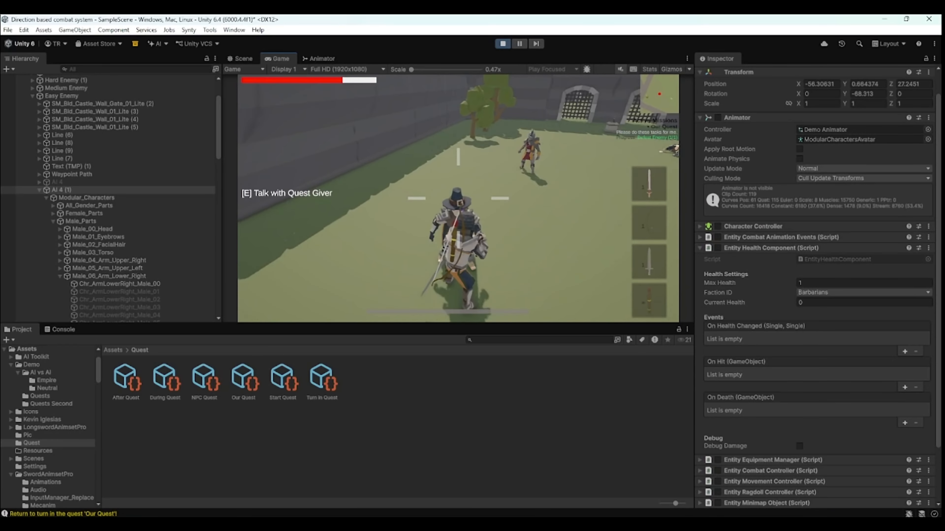
key("e")
left_click(551, 289)
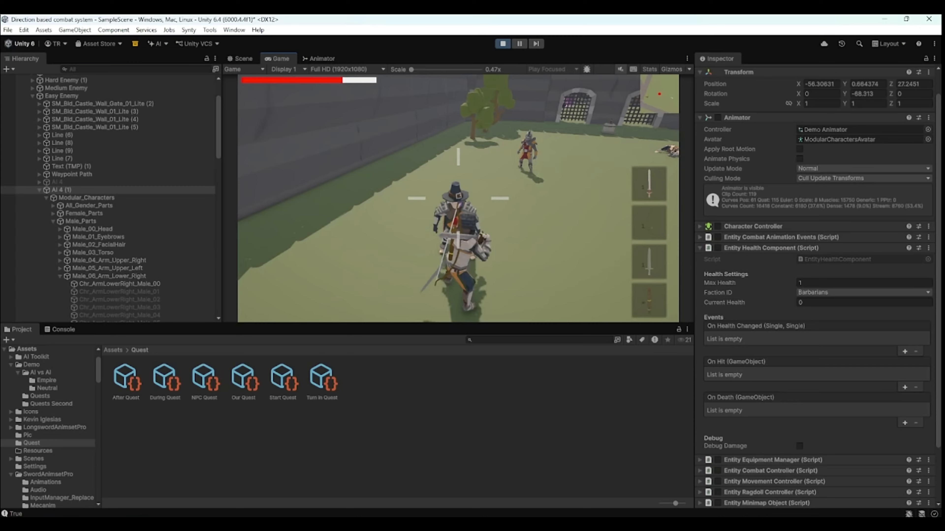
key("Escape")
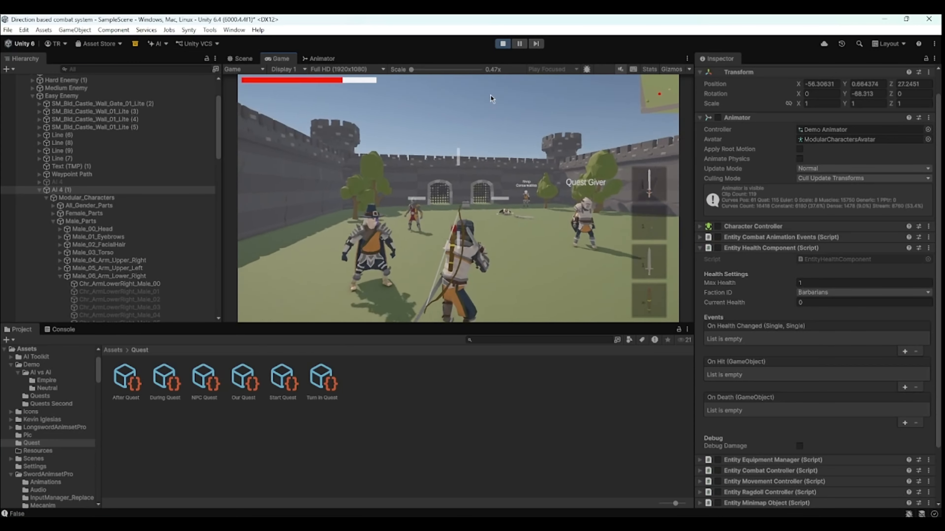
- Exit Play mode and collapse AI 4 (1) and the World group in the hierarchy
left_click(500, 44)
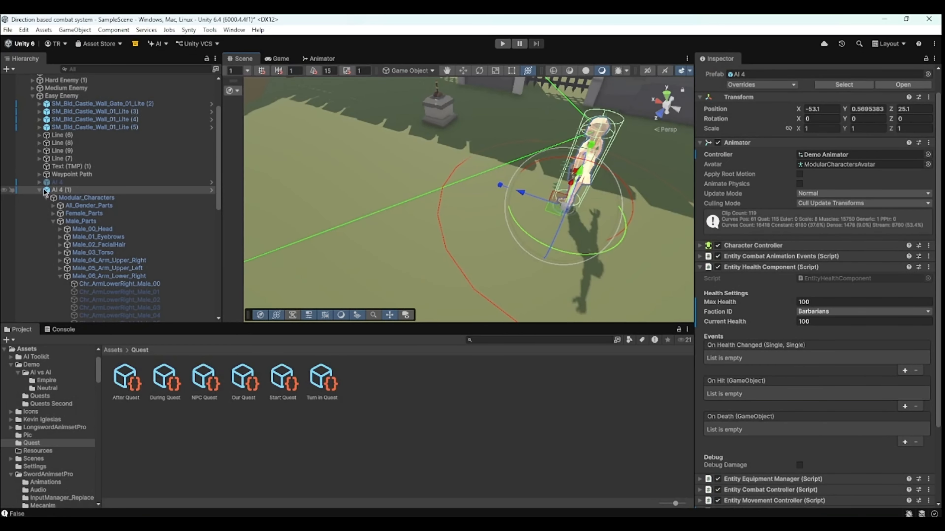
left_click(39, 190)
left_click(26, 117)
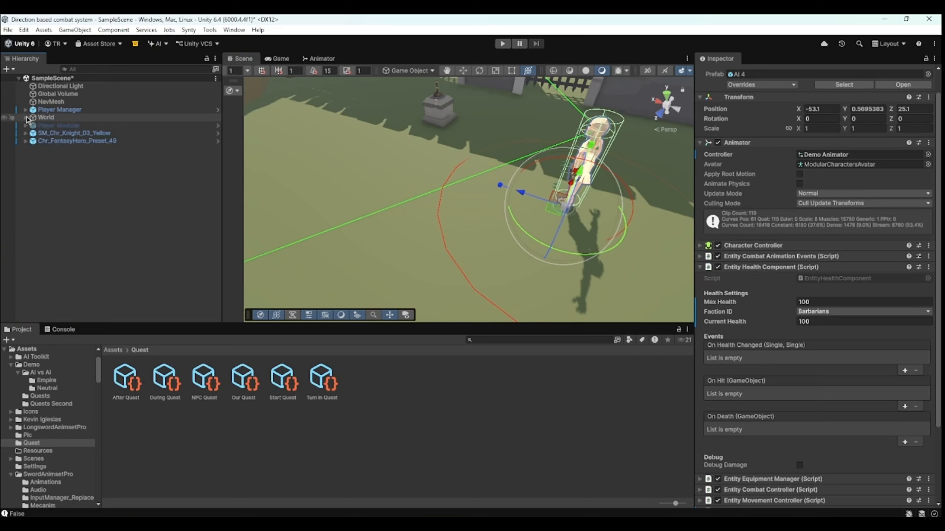
- Change Our Quest's first objective type to Explore and set its target name to Tree
left_click(244, 380)
left_click(814, 209)
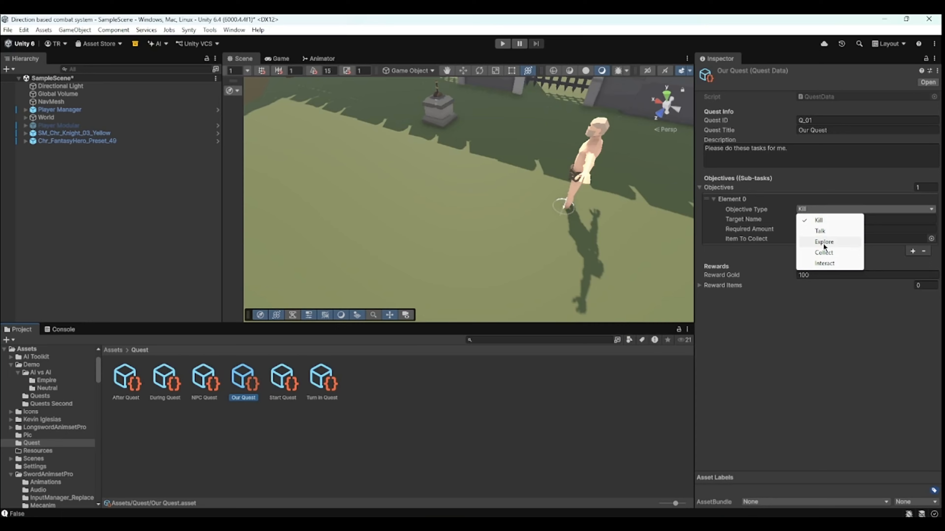
left_click(824, 241)
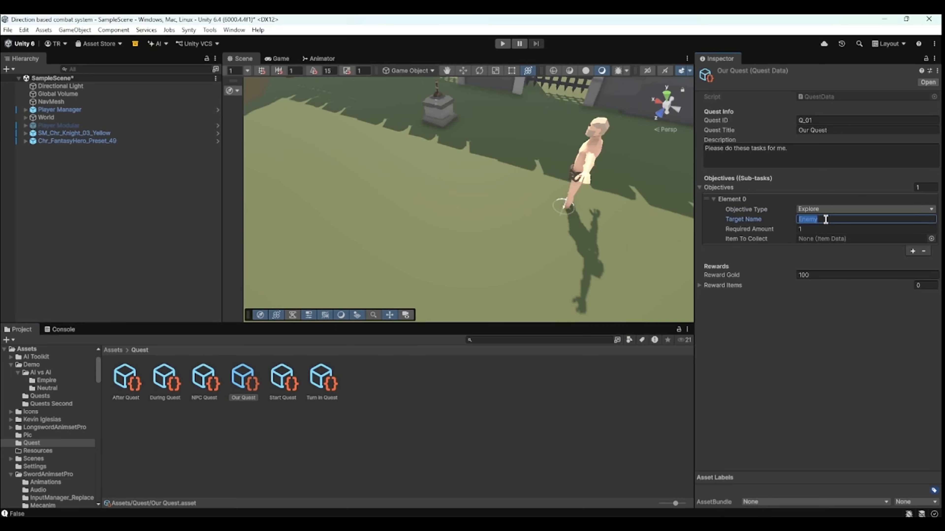
scroll(494, 195, "down", 10)
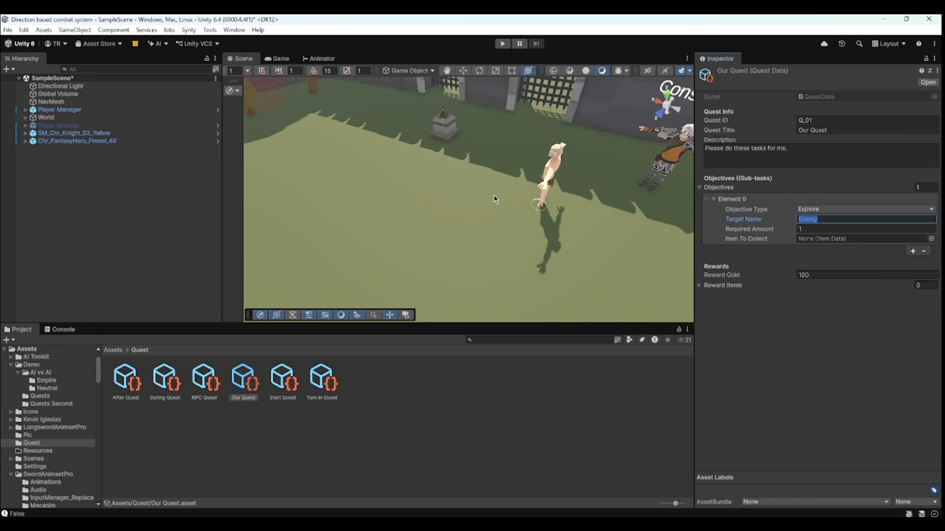
middle_click_drag(485, 255, 568, 205)
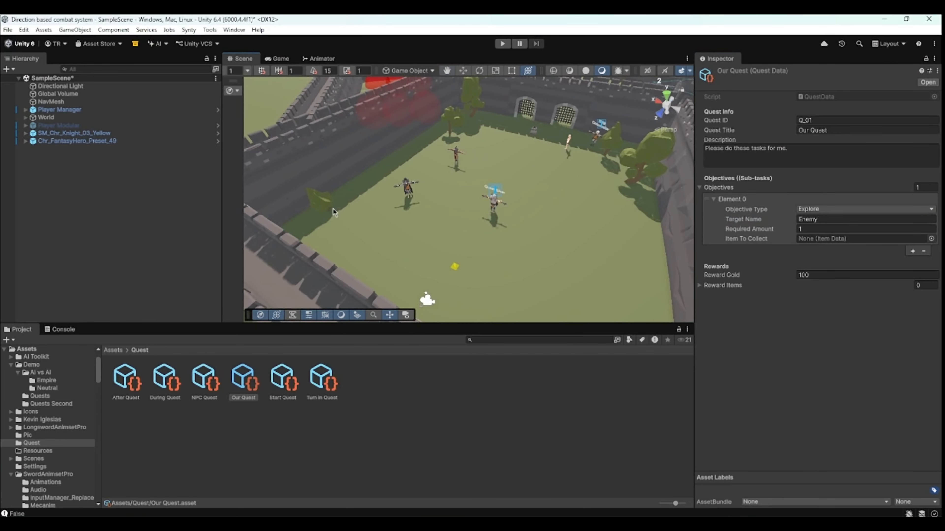
left_click(829, 218)
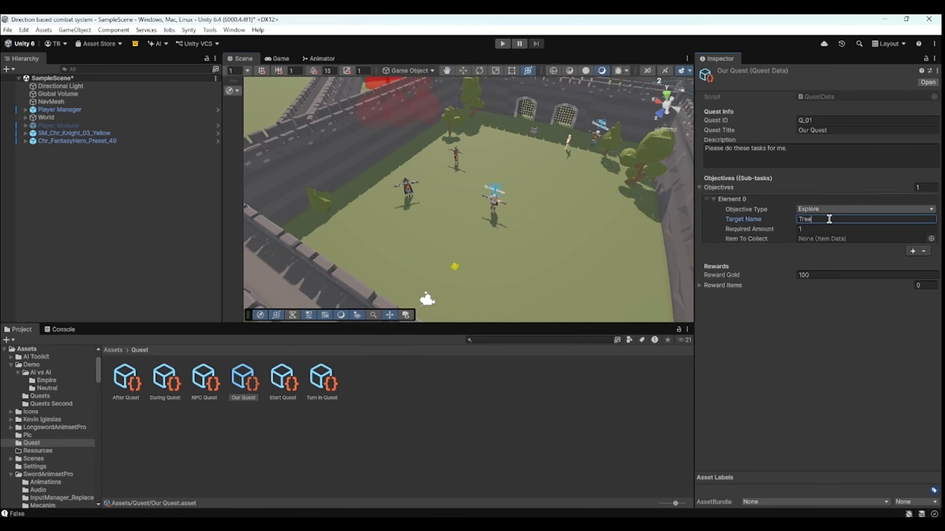
- Create an empty GameObject named Trigger and move it next to the tree by the wall
right_click(91, 196)
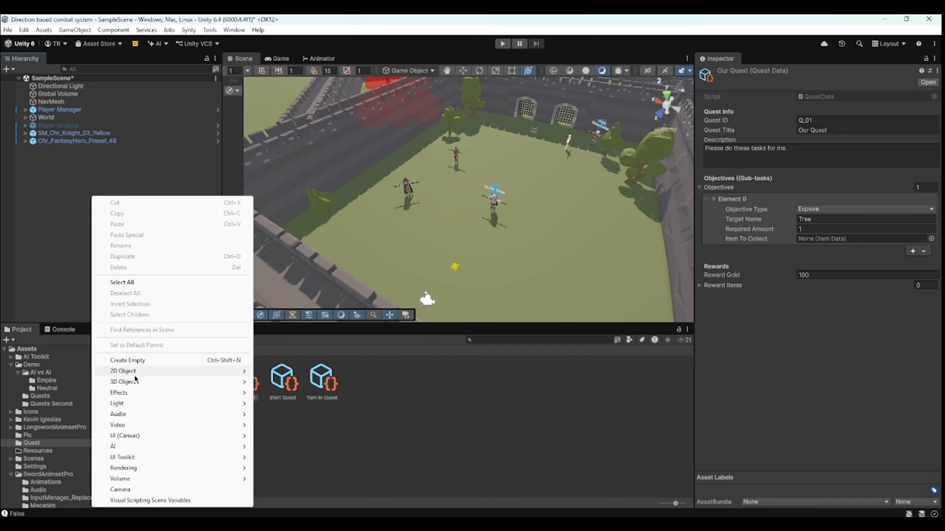
left_click(128, 360)
scroll(385, 215, "up", 3)
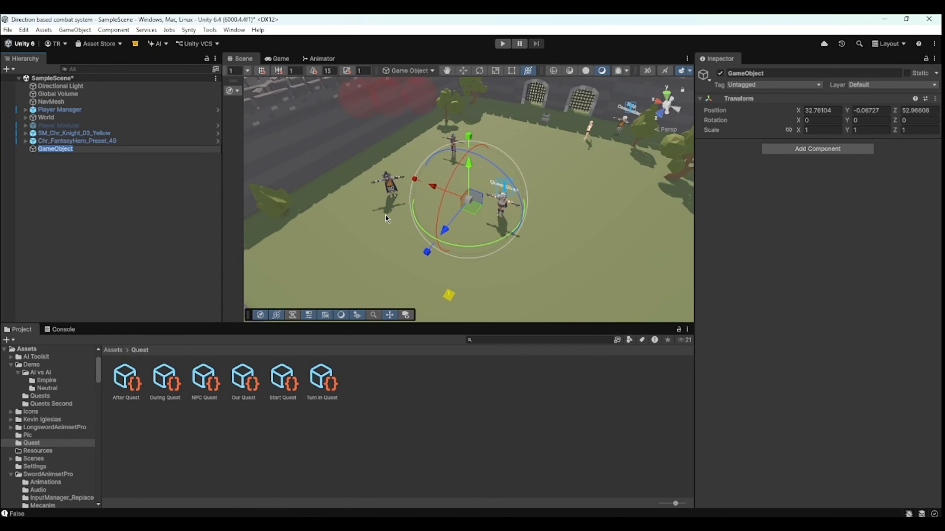
type("Trigger")
key("Return")
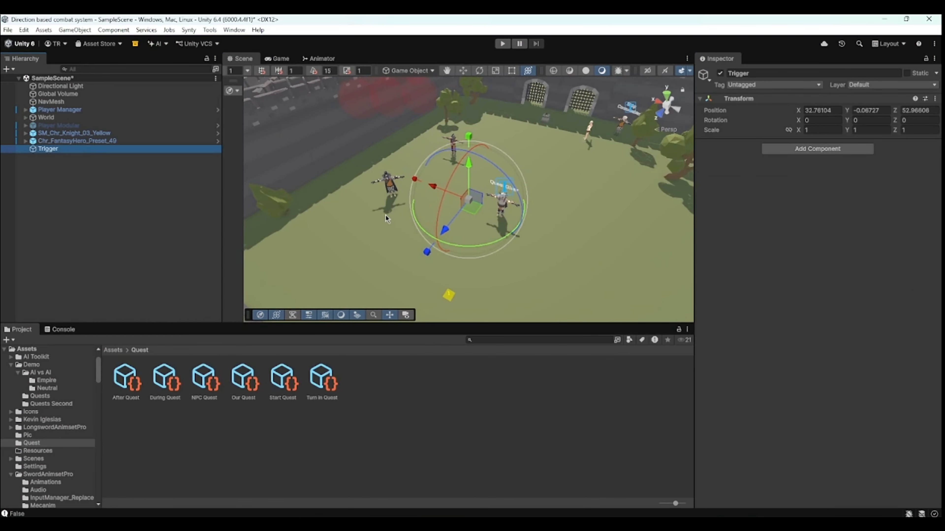
left_click_drag(473, 199, 292, 218)
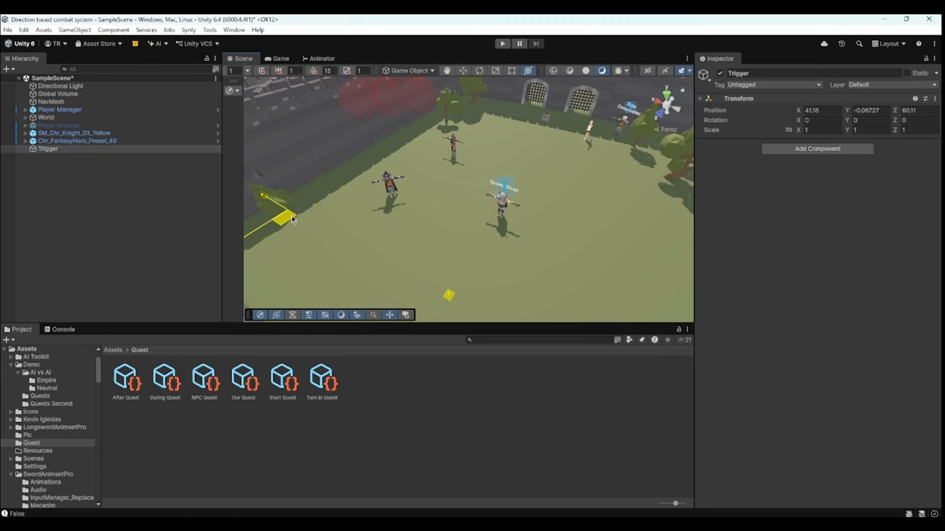
- Try to add a Quest Location Trigger component to the Trigger object
left_click(825, 147)
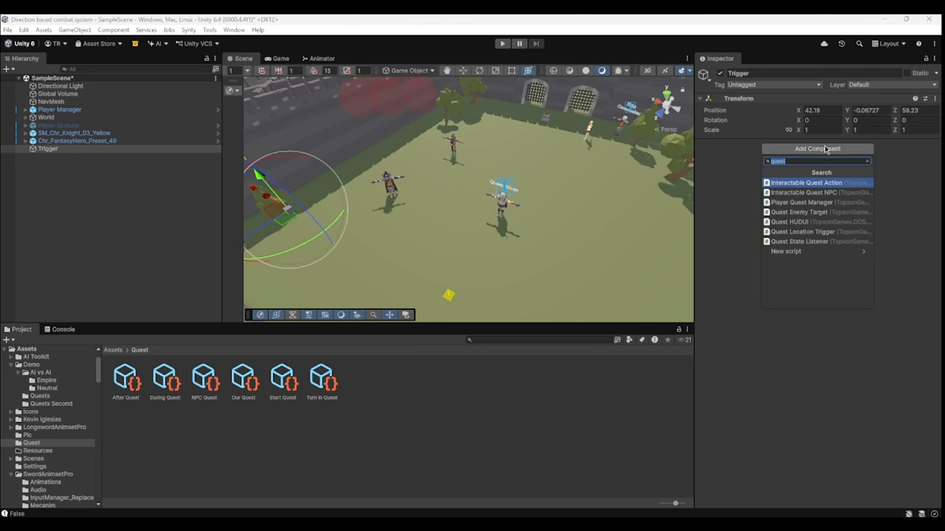
type("trigg")
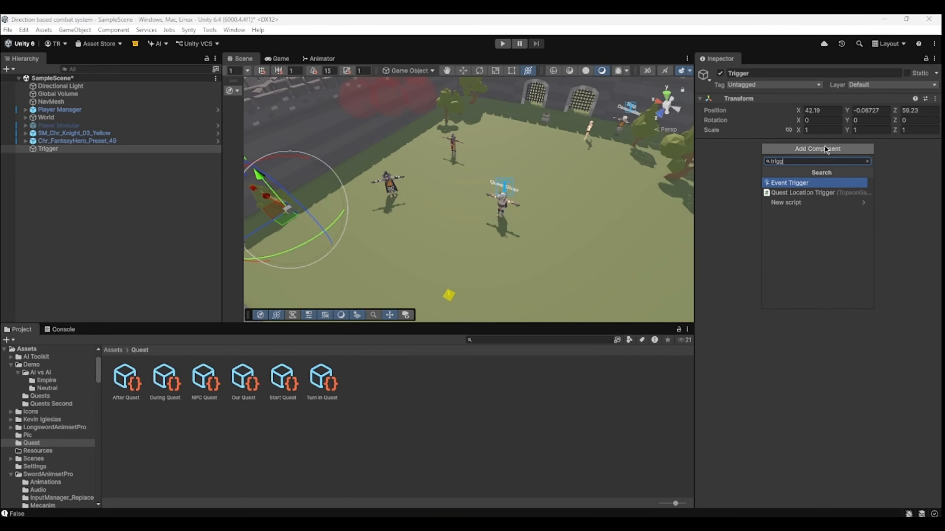
key("Down")
key("Return")
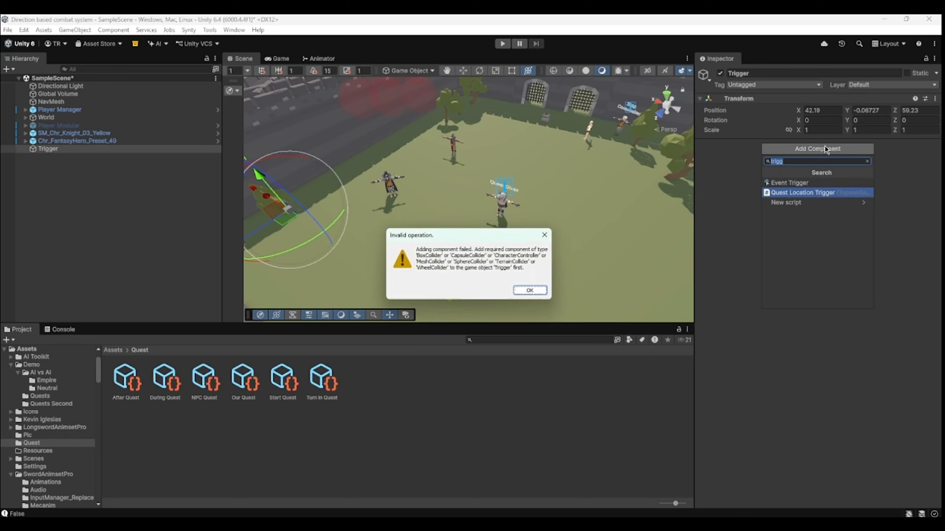
left_click(535, 294)
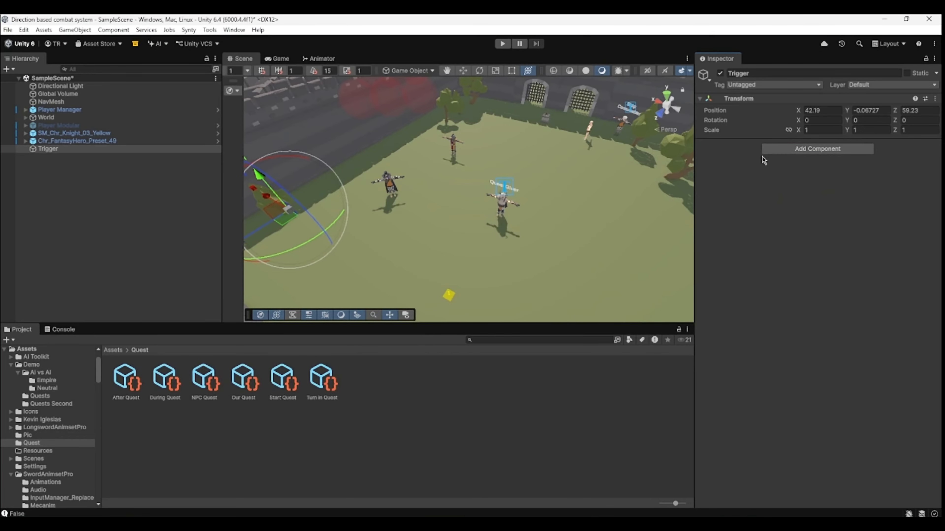
- Add a Box Collider and a Rigidbody to the Trigger object, then collapse both components
type("box")
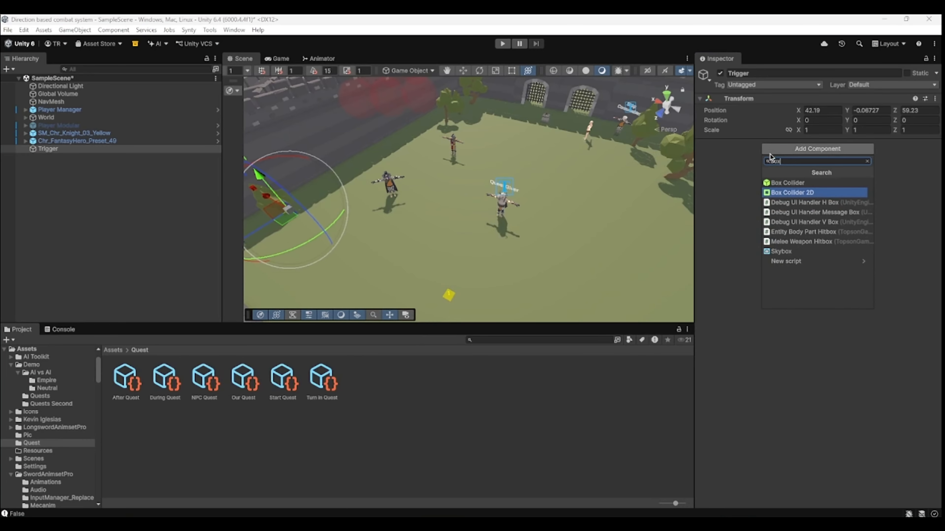
key("Up")
key("Return")
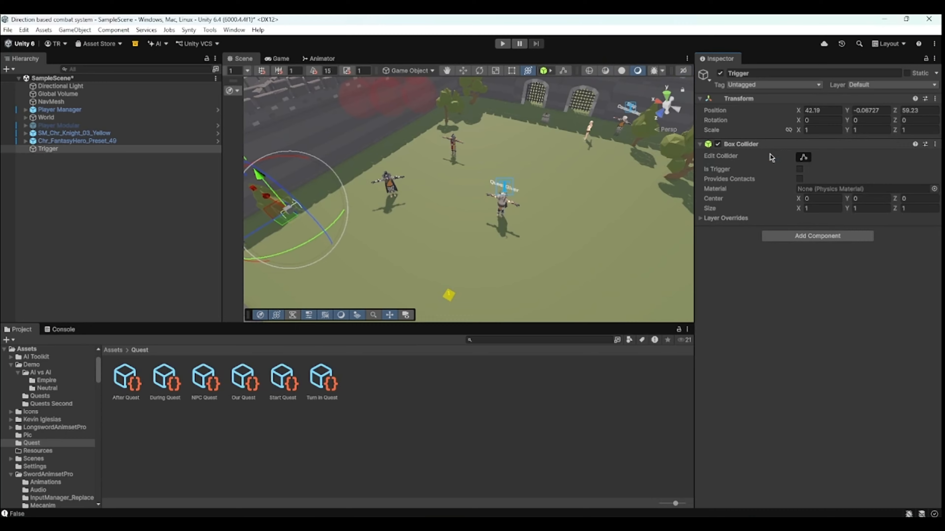
left_click(806, 236)
type("rig")
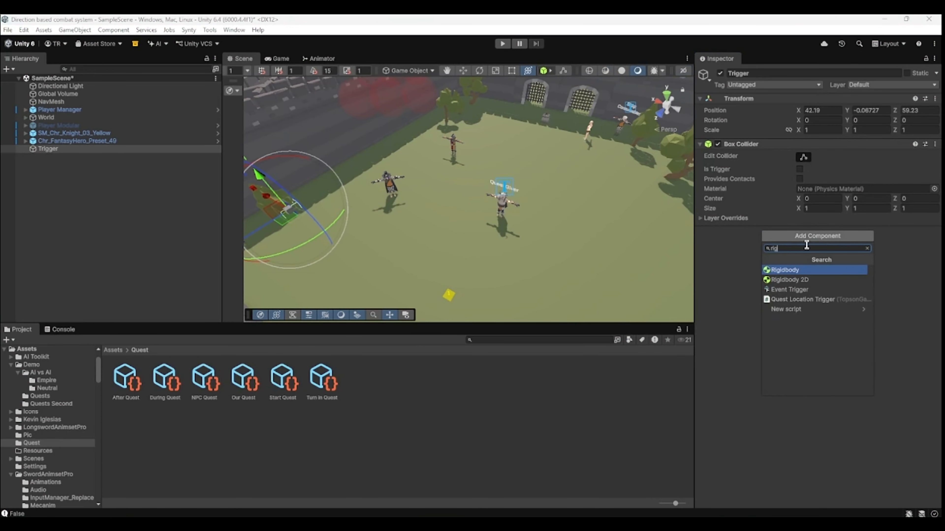
left_click(807, 271)
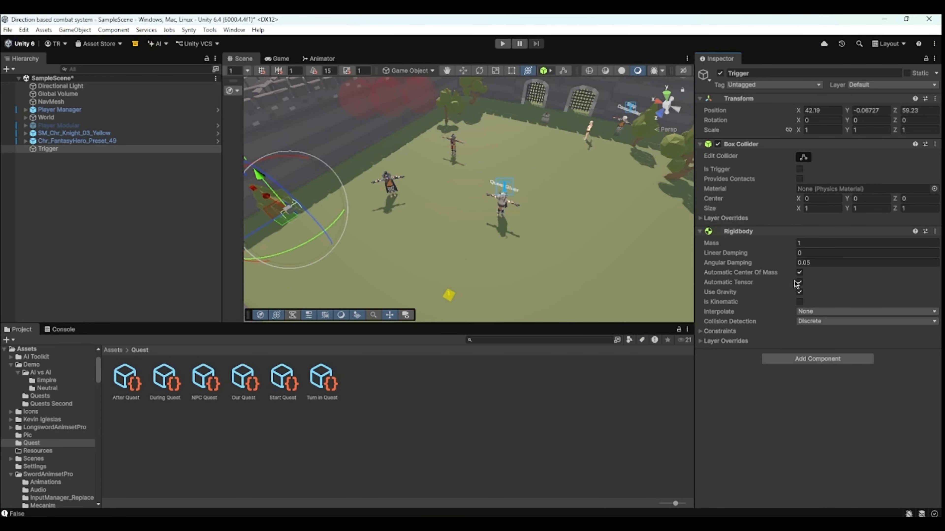
left_click(778, 231)
left_click(785, 147)
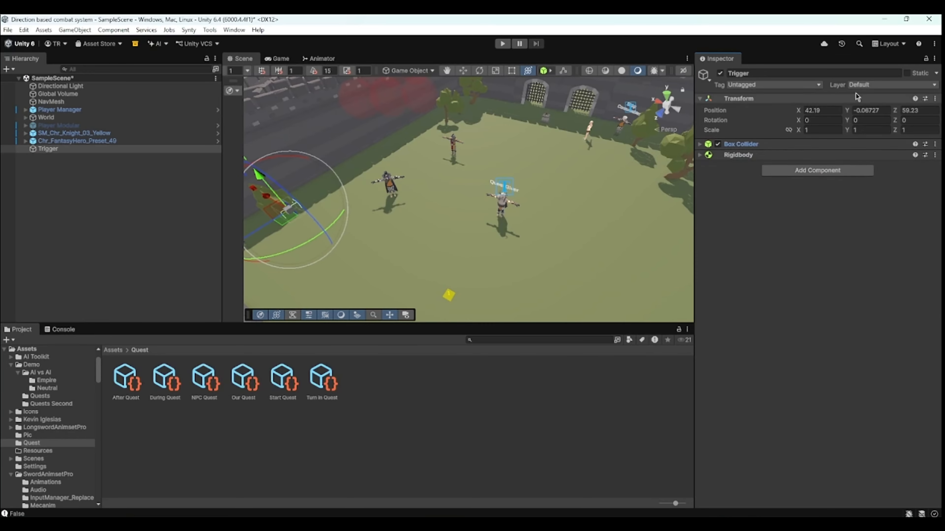
- Set the Trigger object's layer to Character and add a Quest Location Trigger component
left_click(867, 84)
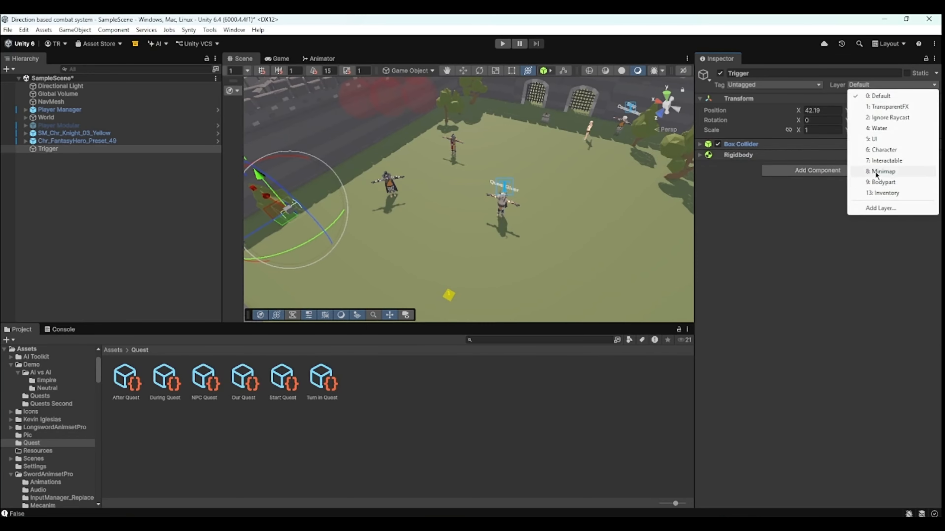
left_click(876, 151)
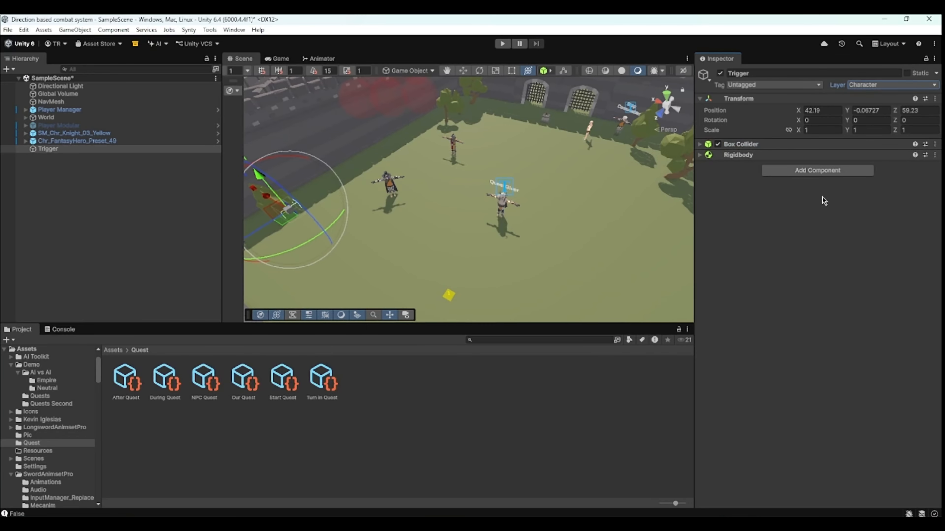
left_click(813, 171)
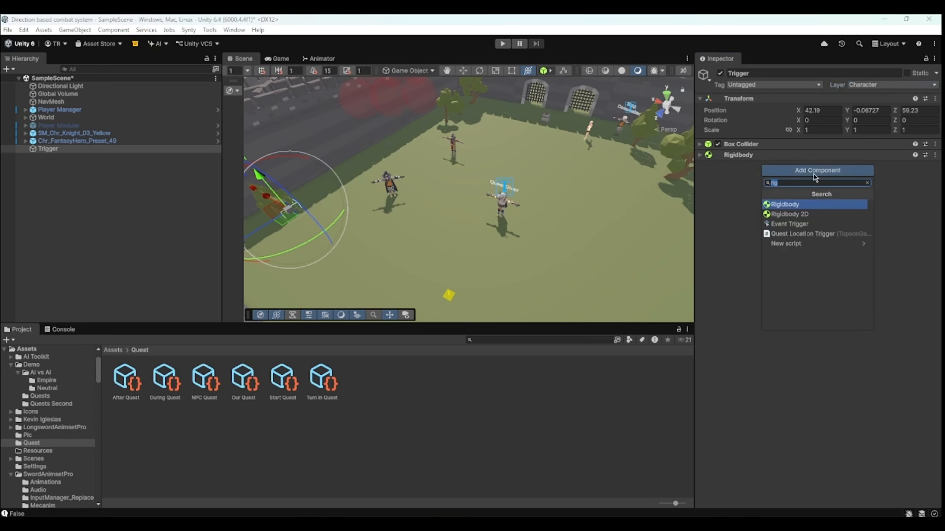
left_click(817, 234)
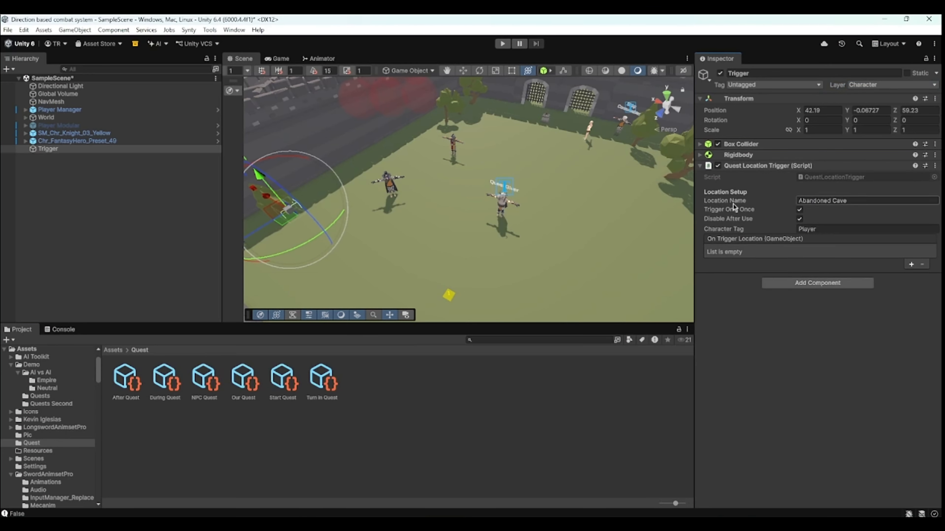
- Set the Quest Location Trigger's Location Name to Tree
left_click(240, 384)
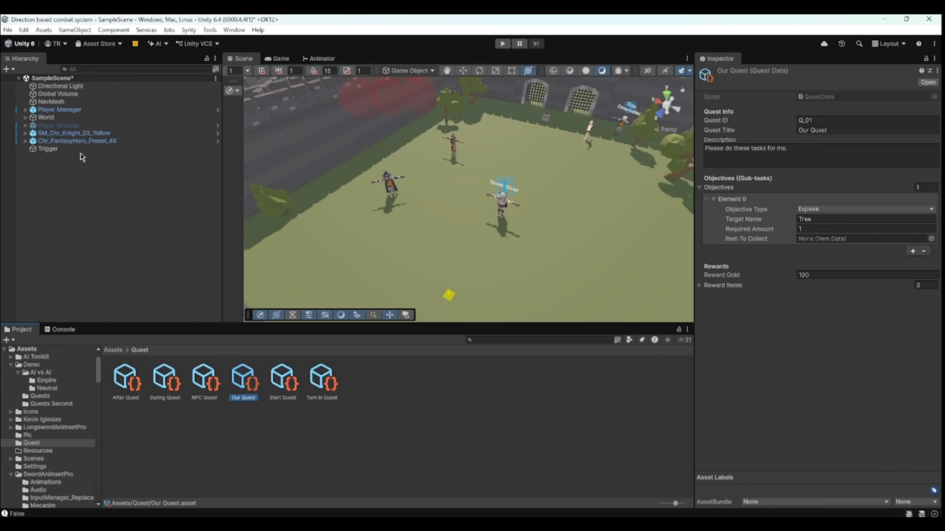
left_click(48, 149)
left_click(811, 200)
type("Tree")
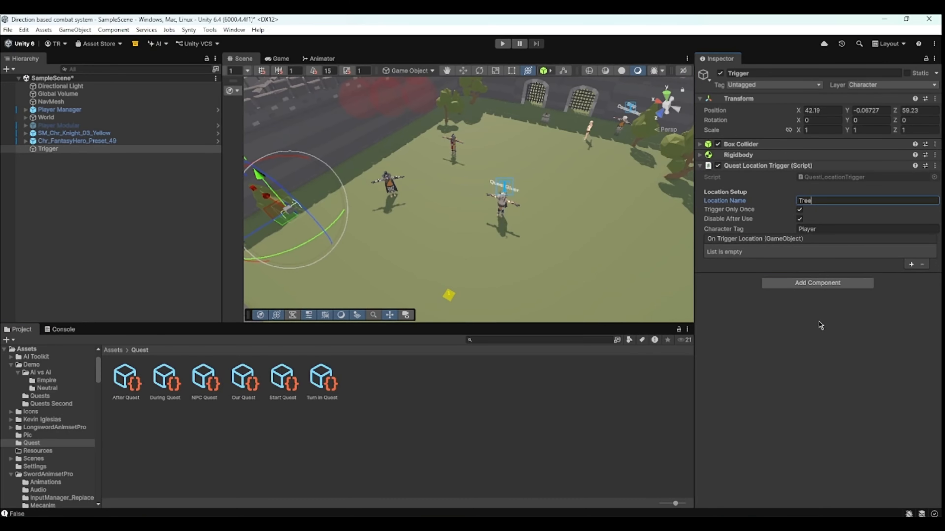
- Scale the Trigger object uniformly to about 3.9 so it surrounds the tree
right_click_drag(495, 192, 377, 189)
scroll(375, 190, "up", 4)
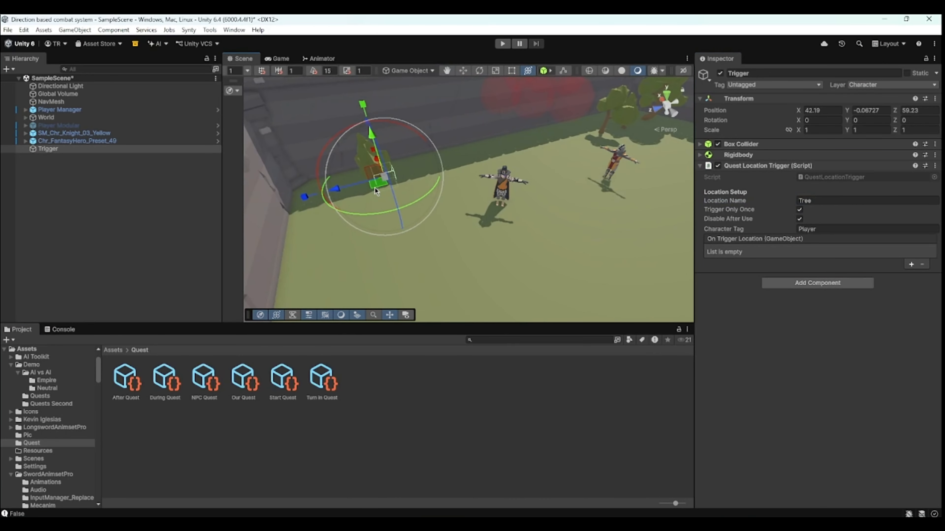
left_click_drag(383, 179, 499, 130)
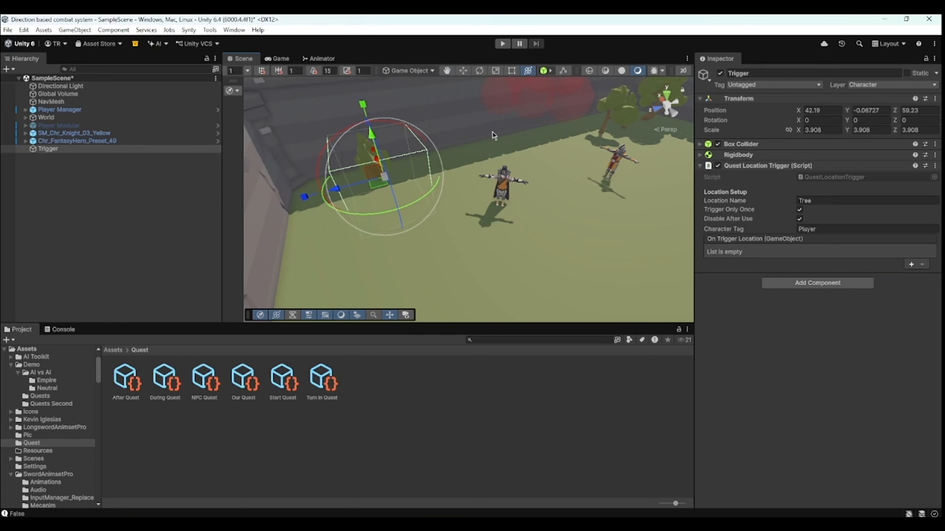
middle_click_drag(499, 130, 540, 201)
scroll(516, 228, "up", 3)
scroll(516, 229, "down", 4)
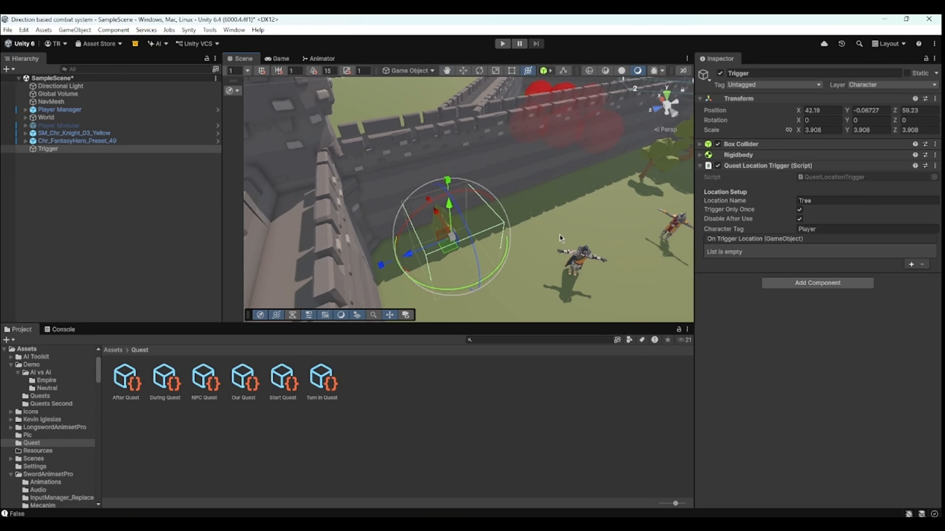
- Enter Play mode to test the explore objective
mouse_move(751, 210)
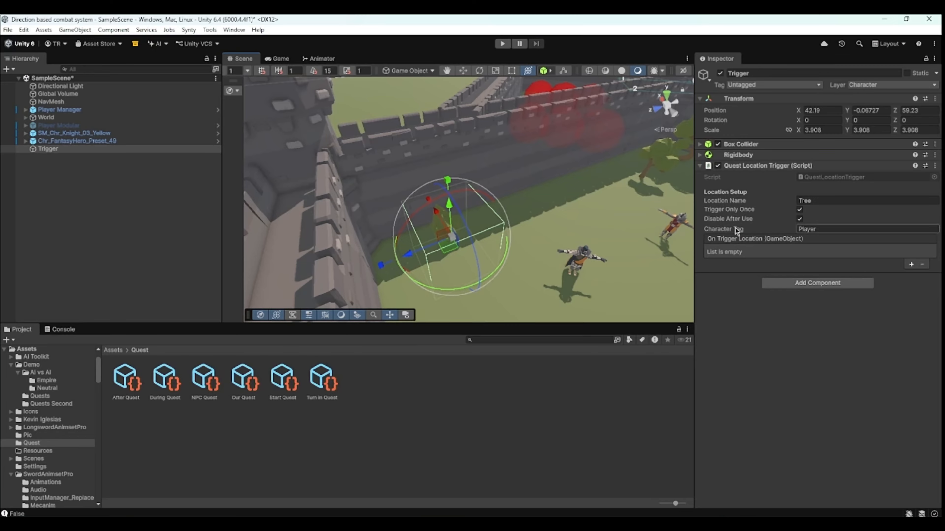
left_click(797, 402)
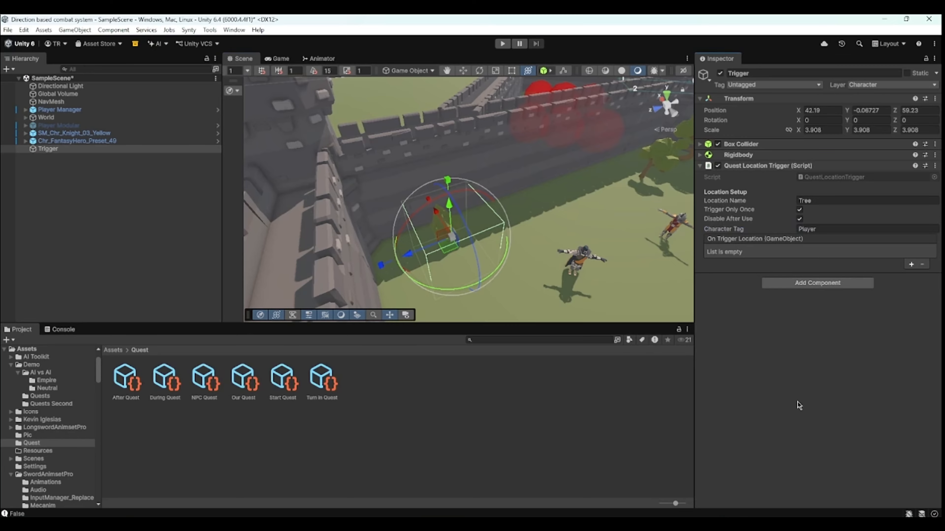
scroll(560, 220, "down", 3)
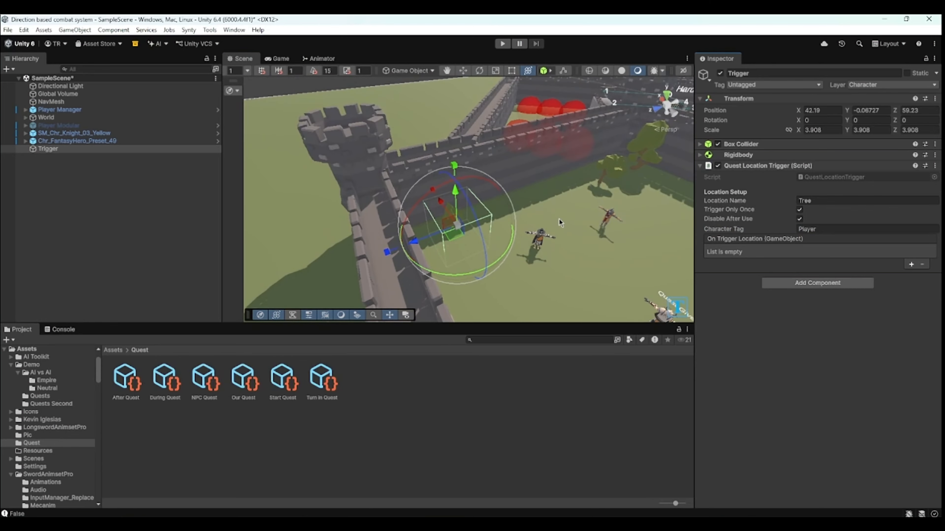
scroll(550, 210, "down", 3)
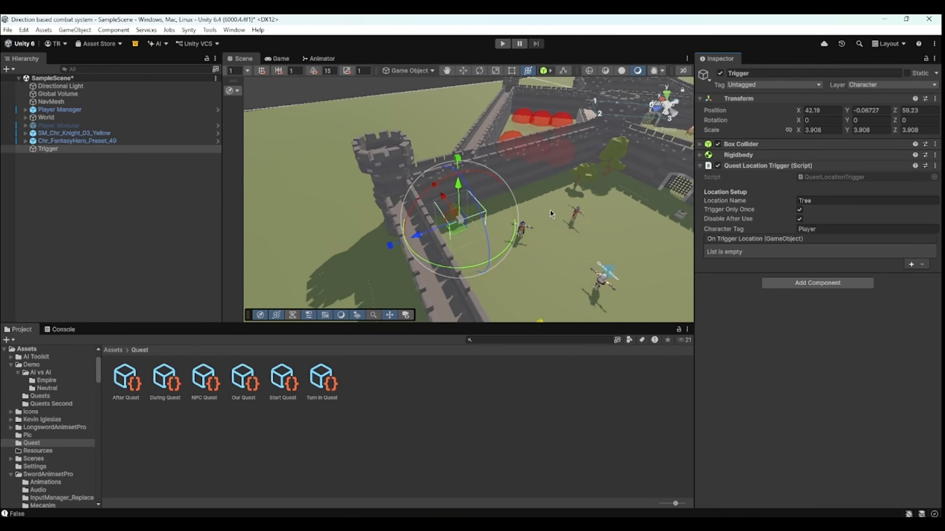
middle_click_drag(550, 210, 531, 173)
scroll(532, 172, "up", 4)
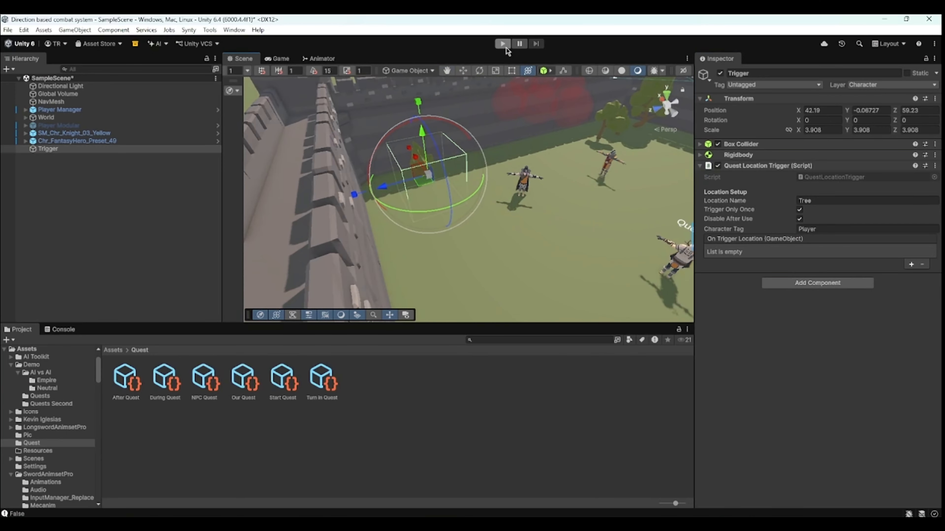
left_click(500, 45)
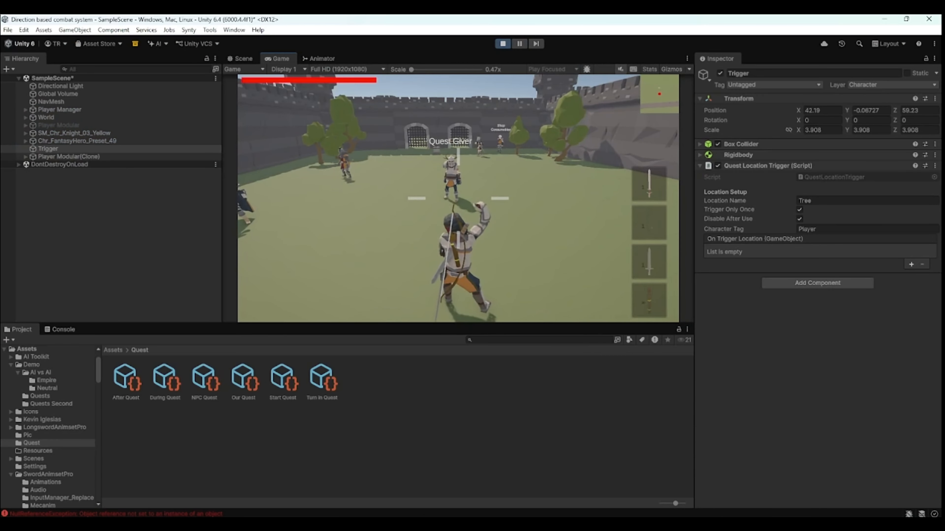
- Walk the player to the tree to trigger the explore objective
key("w")
key("e")
left_click(558, 289)
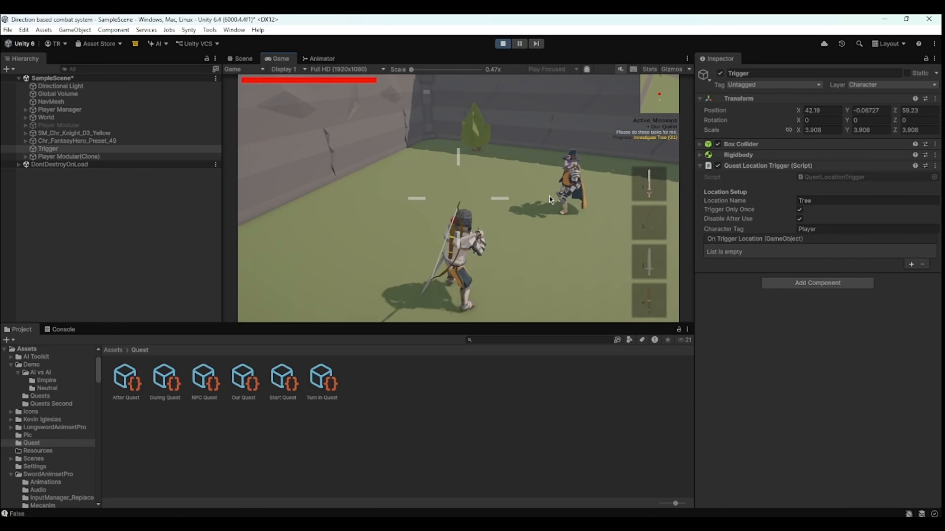
key("w")
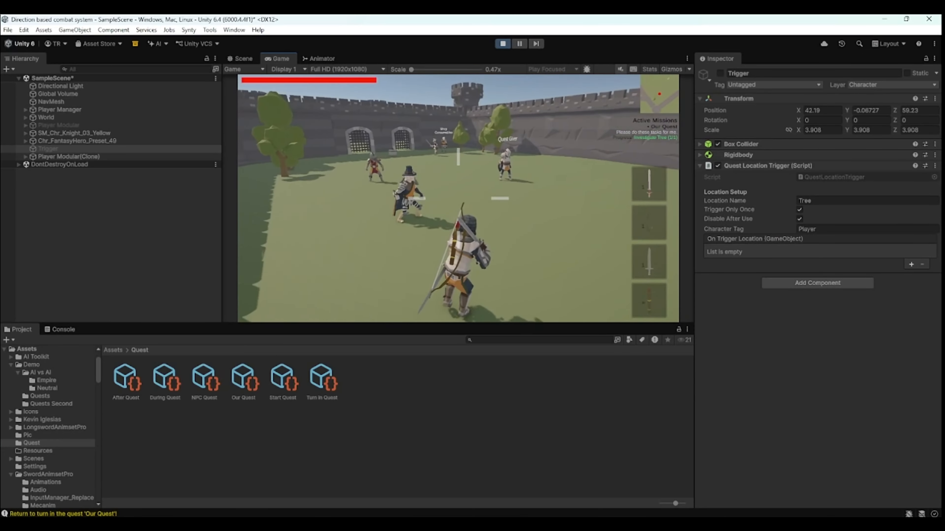
- Finish walking the player at the tree and exit Play mode
key("w")
key("e")
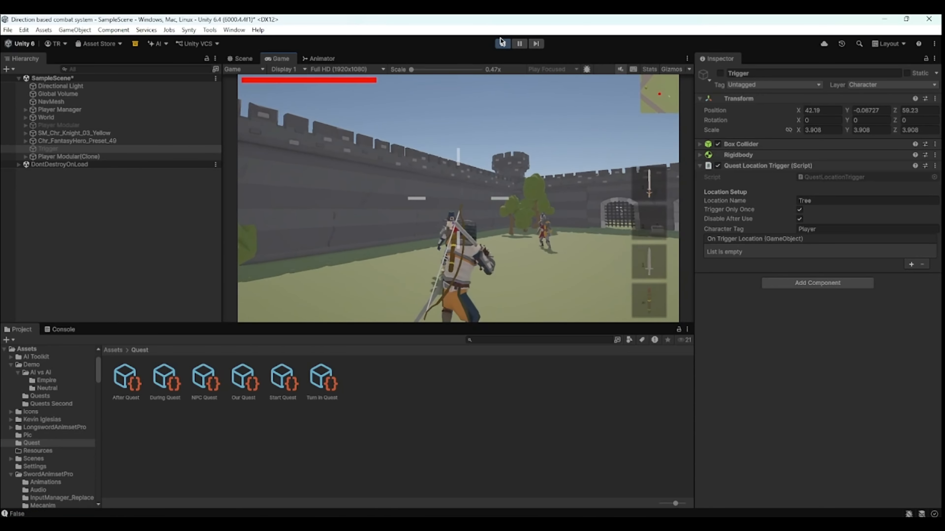
left_click(501, 45)
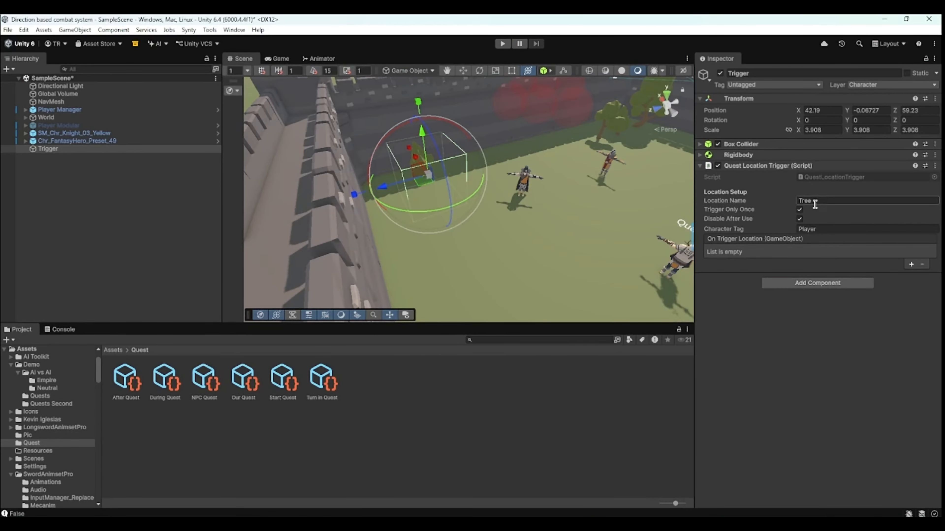
- Open the Our Quest asset and change its objective type to Collect
left_click(251, 395)
left_click(276, 393)
left_click(201, 397)
left_click(281, 396)
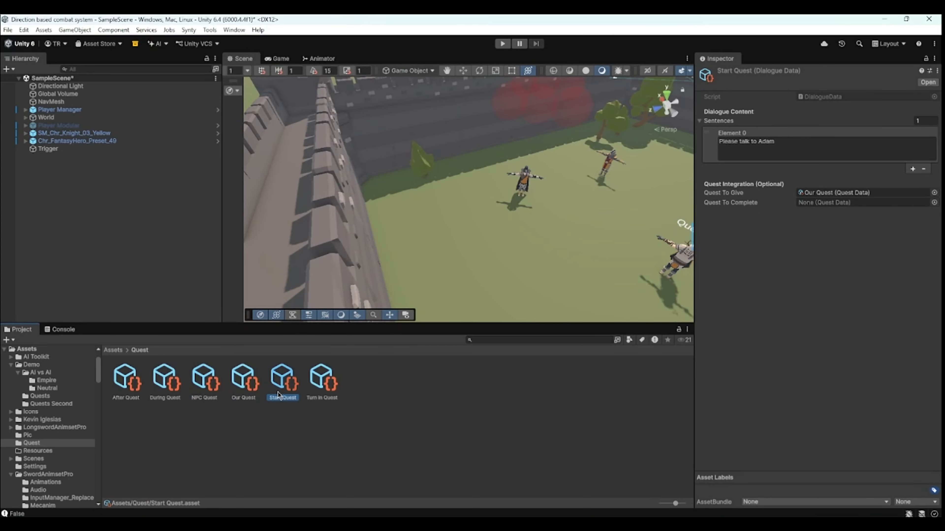
left_click(244, 385)
left_click(804, 210)
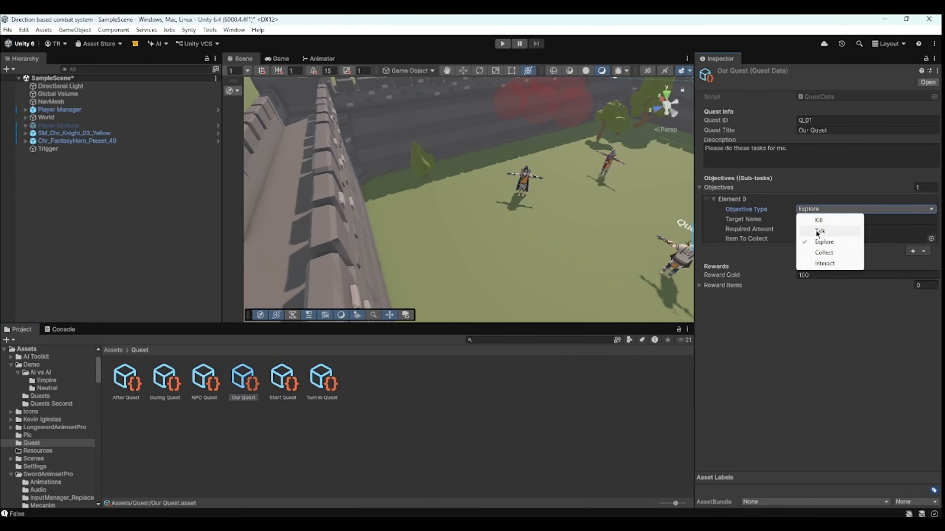
left_click(822, 258)
- Set the Collect objective's Item To Collect to the Bow weapon data
scroll(580, 221, "down", 3)
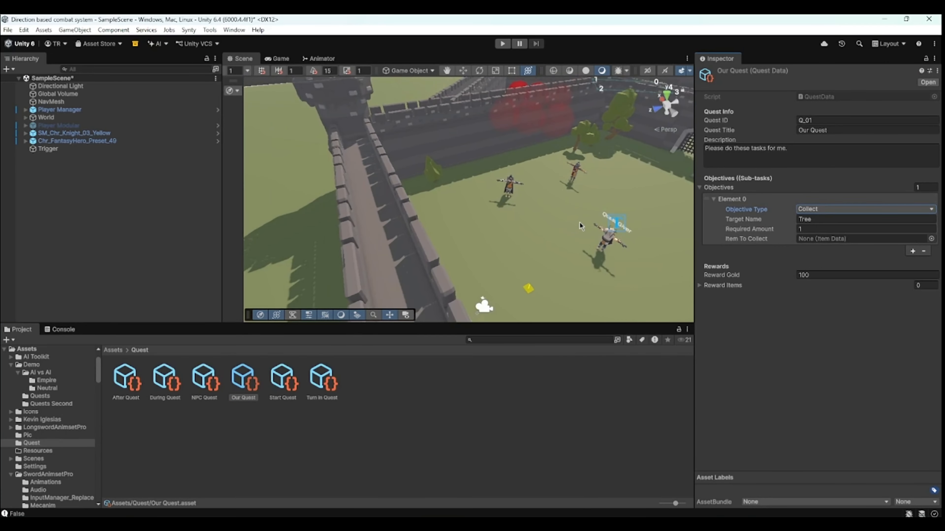
middle_click_drag(580, 222, 502, 210)
scroll(502, 209, "up", 3)
left_click(933, 239)
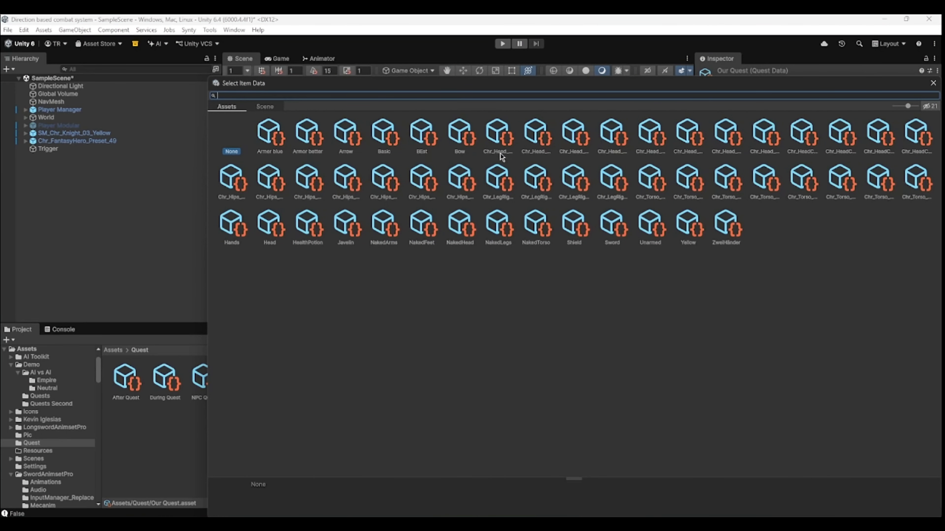
double_click(461, 130)
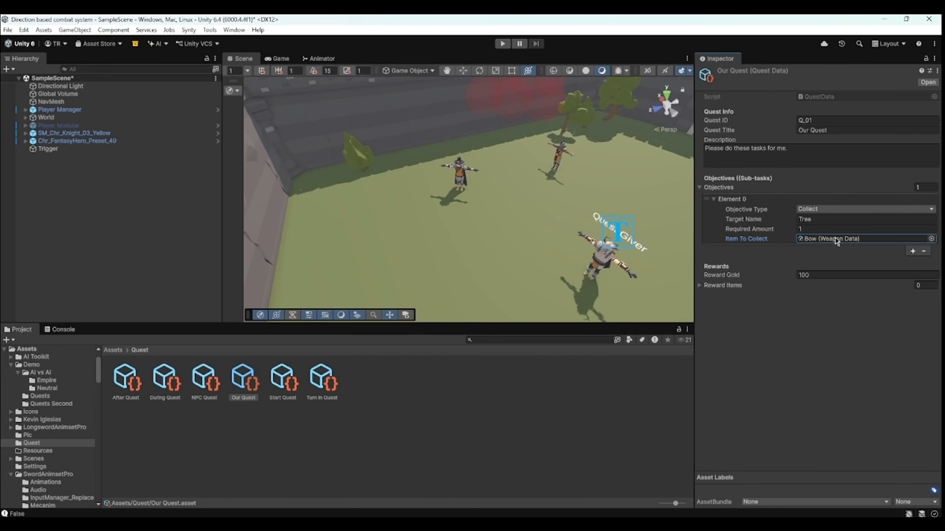
- Locate the Bow's world drop prefab and place Bow World in the scene near the quest giver
scroll(489, 171, "down", 4)
middle_click_drag(526, 186, 466, 200)
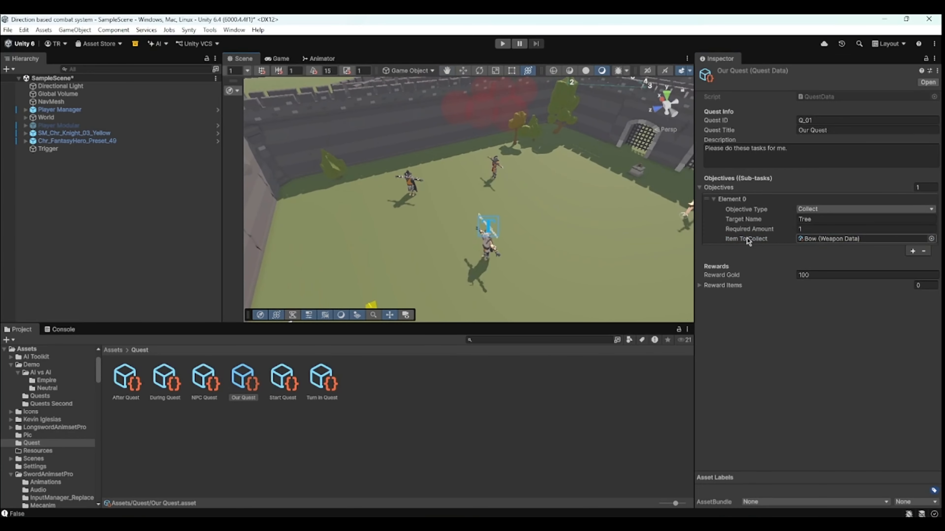
left_click(830, 240)
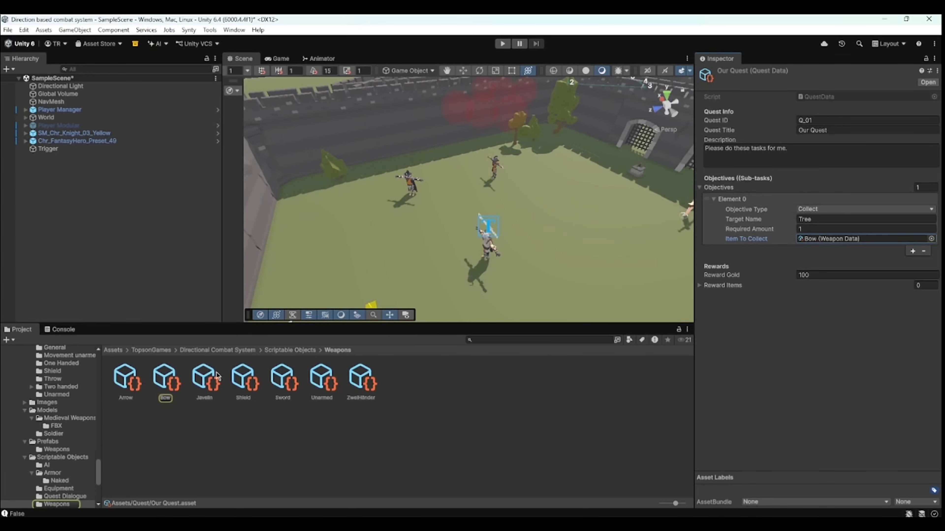
left_click(164, 382)
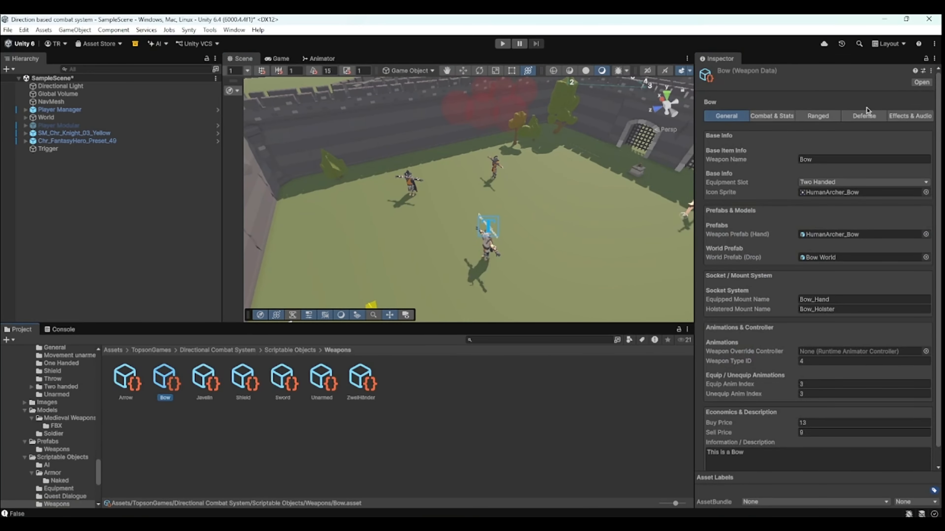
left_click(840, 260)
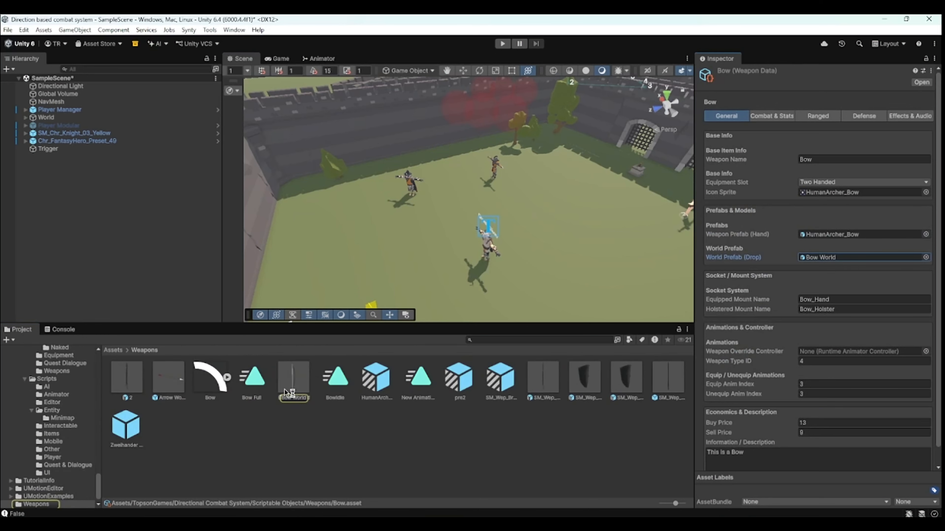
left_click_drag(462, 227, 426, 238)
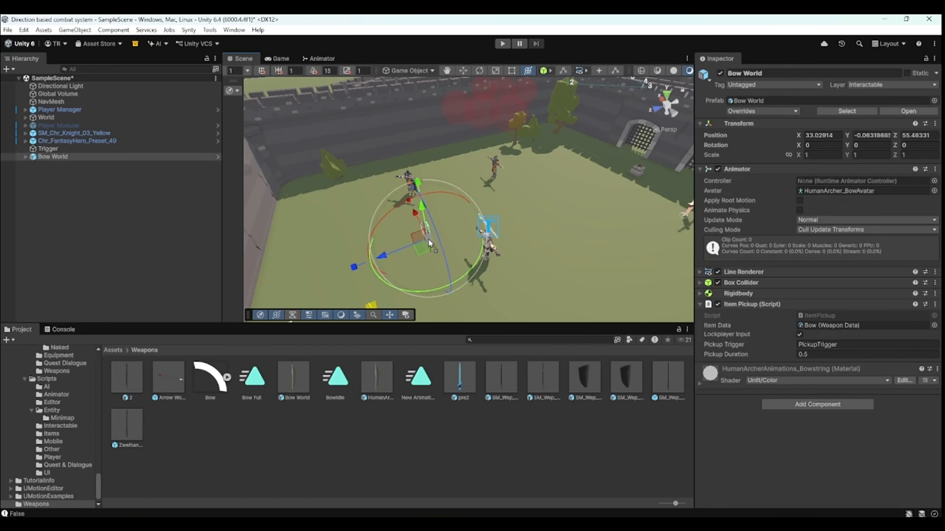
- Reposition the Bow World object so it rests on the ground in front of the NPCs
scroll(423, 238, "up", 4)
middle_click_drag(423, 239, 469, 219)
scroll(533, 184, "up", 6)
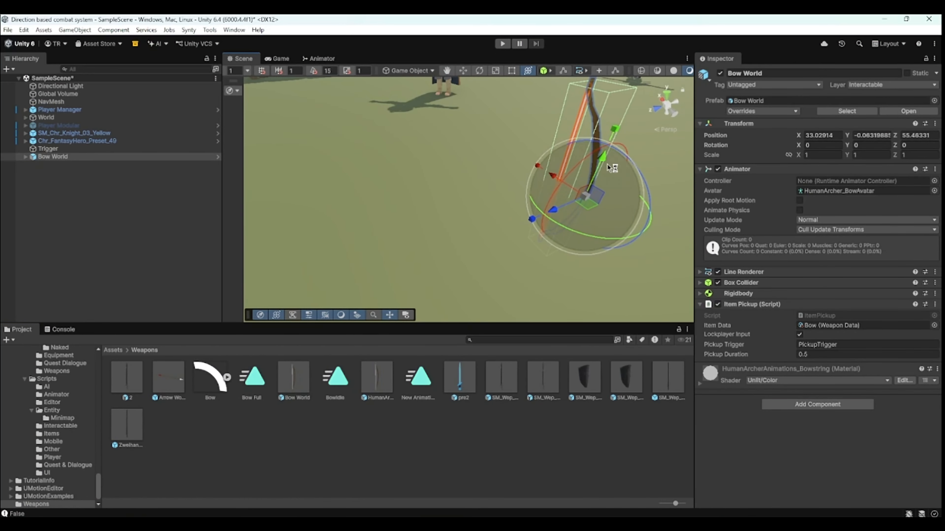
left_click_drag(607, 163, 651, 32)
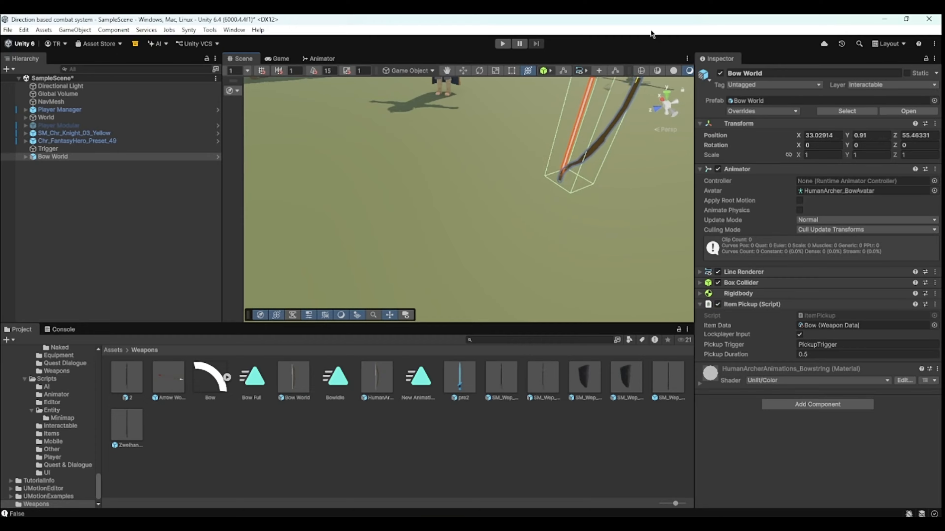
scroll(592, 119, "down", 6)
middle_click_drag(566, 164, 558, 197)
scroll(557, 198, "up", 3)
right_click_drag(448, 184, 572, 154)
scroll(572, 155, "down", 3)
middle_click_drag(572, 155, 655, 130)
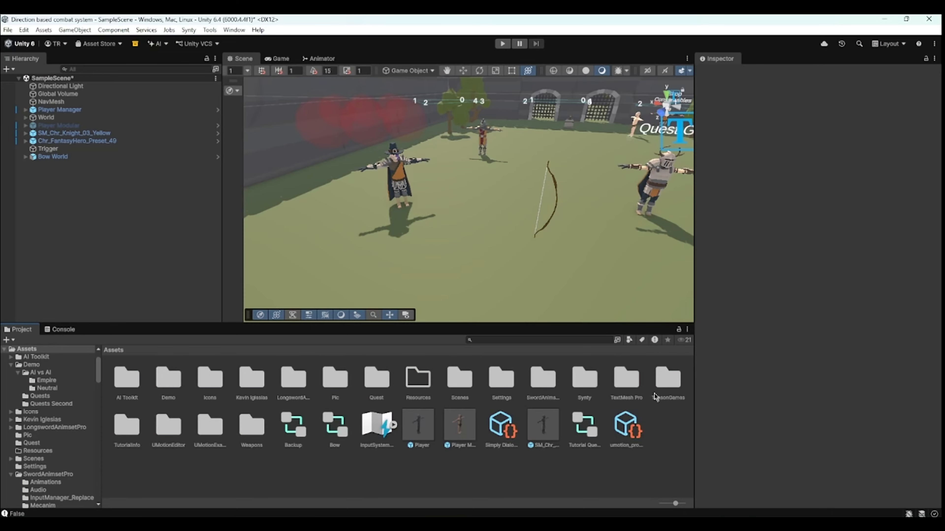
- Open the Player Equipment profile in the Directional Combat System's Scriptable Objects Equipment folder and inspect it
double_click(655, 398)
double_click(122, 383)
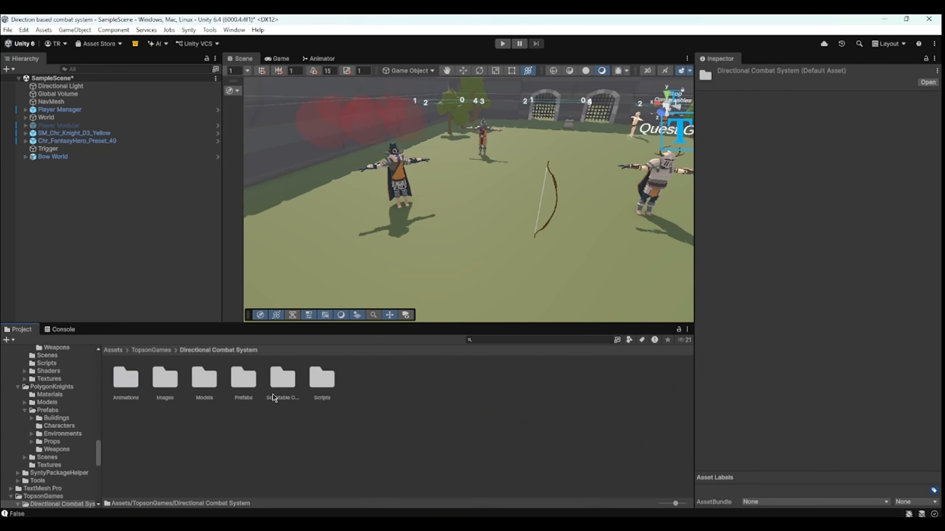
double_click(283, 389)
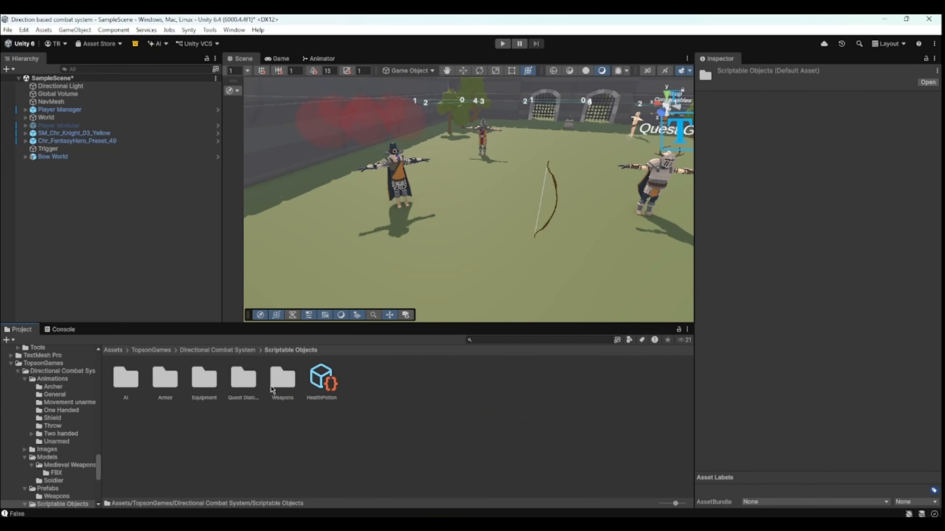
double_click(210, 381)
left_click(175, 381)
left_click(771, 144)
left_click(918, 178)
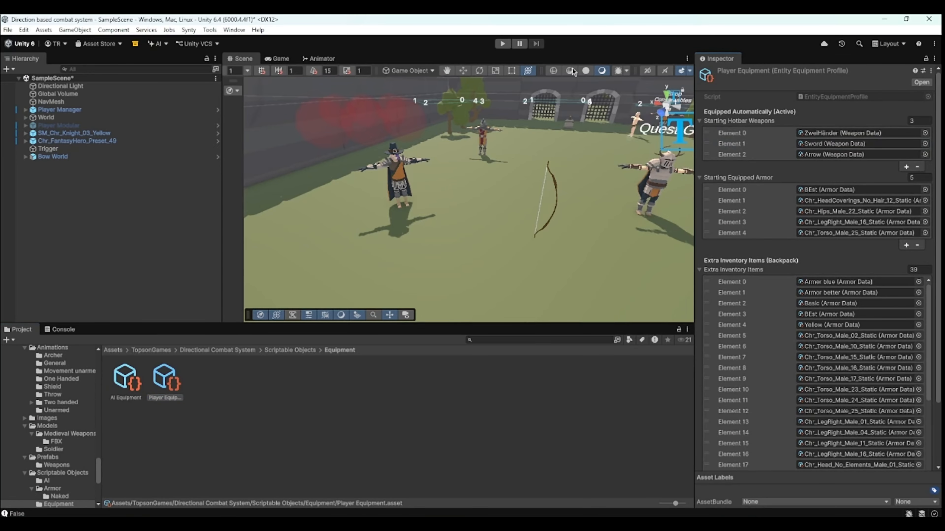
- Enter Play mode and walk the player toward the bow
left_click(502, 44)
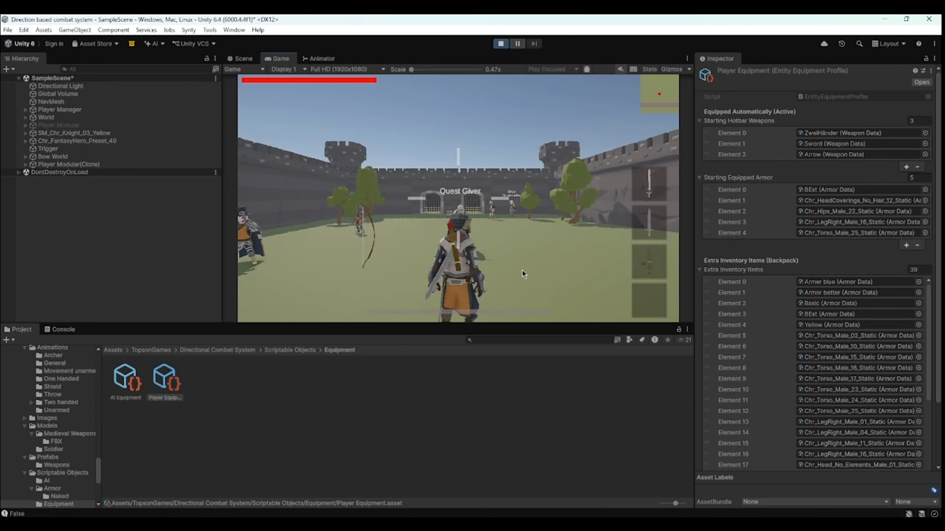
key("w")
key("f")
left_click(565, 289)
key("w")
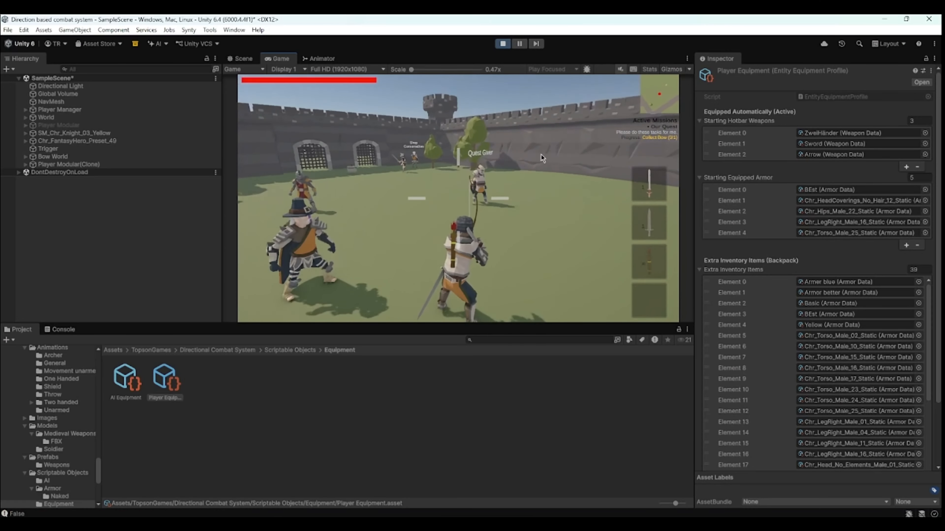
key("w")
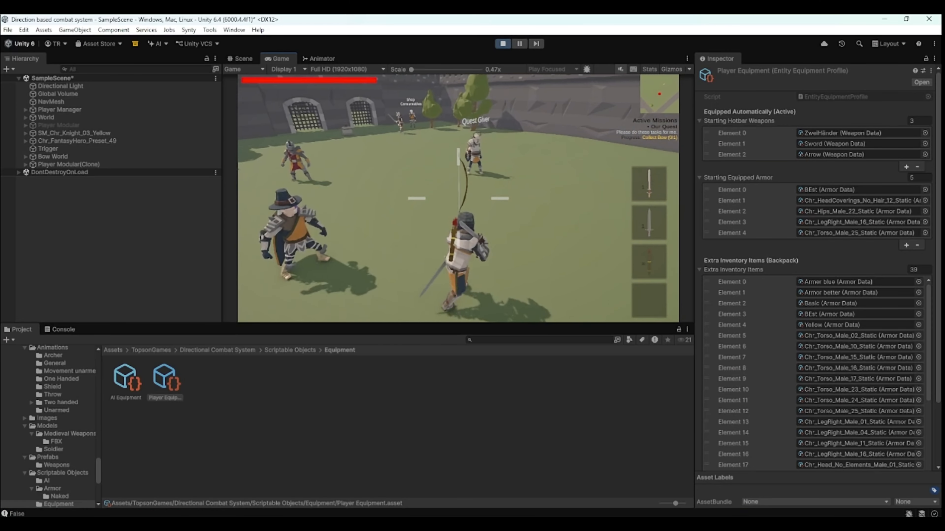
- Pick up the bow to test the collect objective, then exit Play mode
key("e")
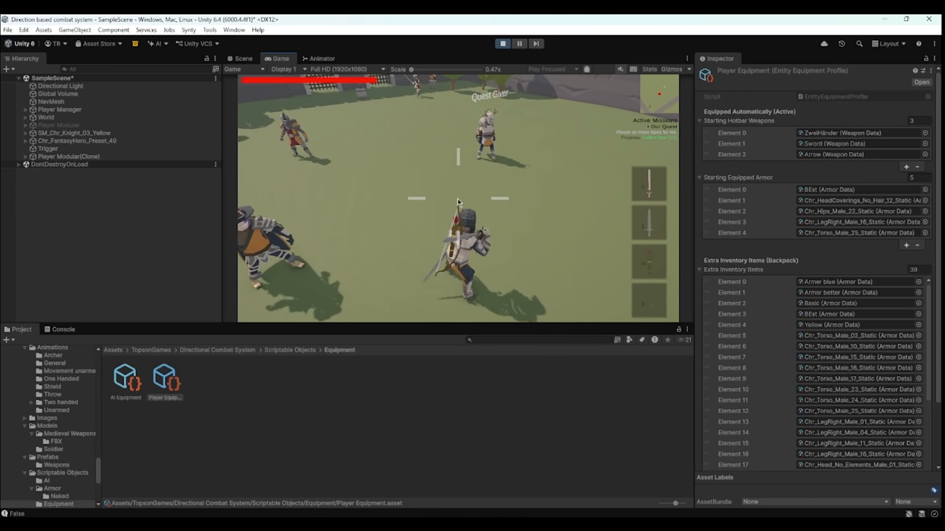
left_click(658, 142)
key("e")
left_click(564, 289)
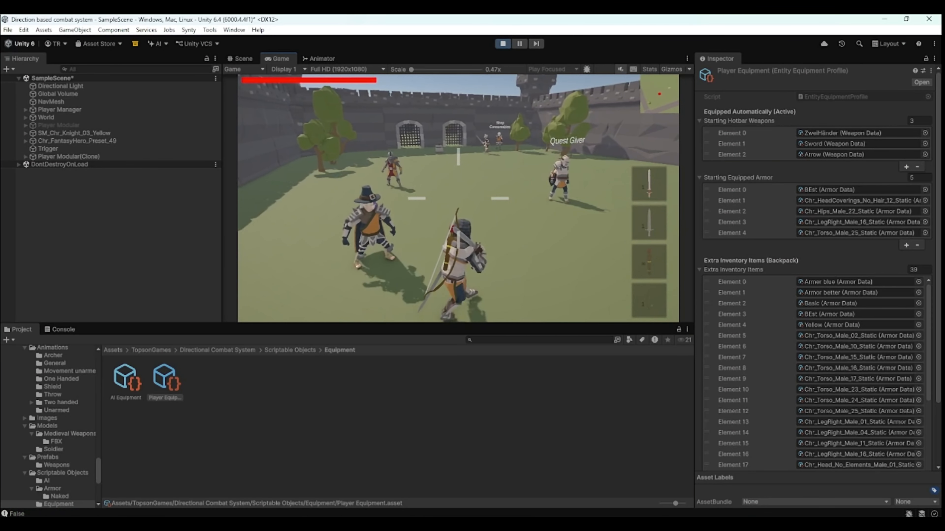
key("Escape")
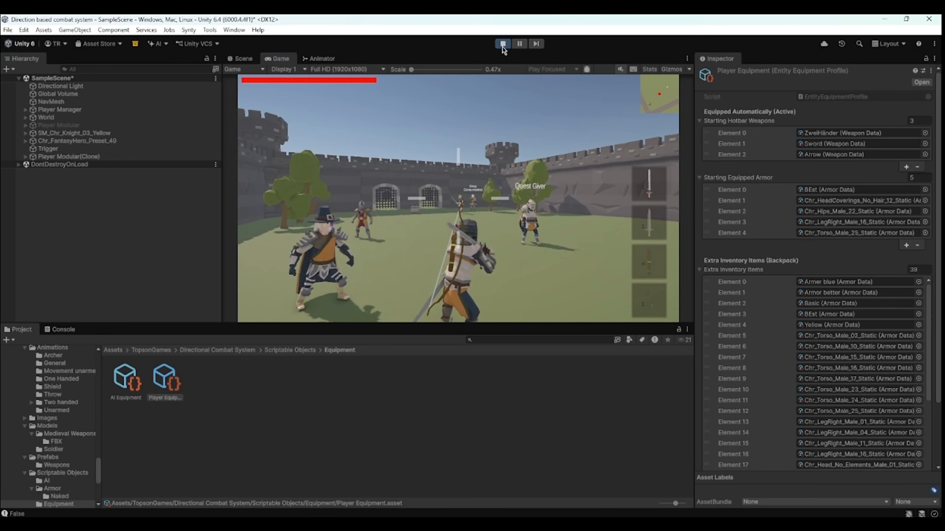
left_click(502, 44)
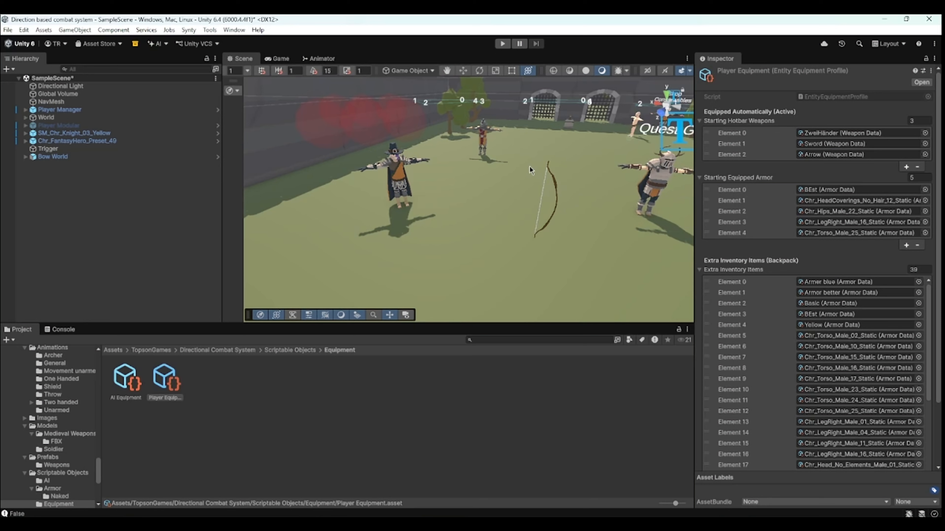
- Return to the Quest folder and change Our Quest's objective type to Interact
left_click(389, 381)
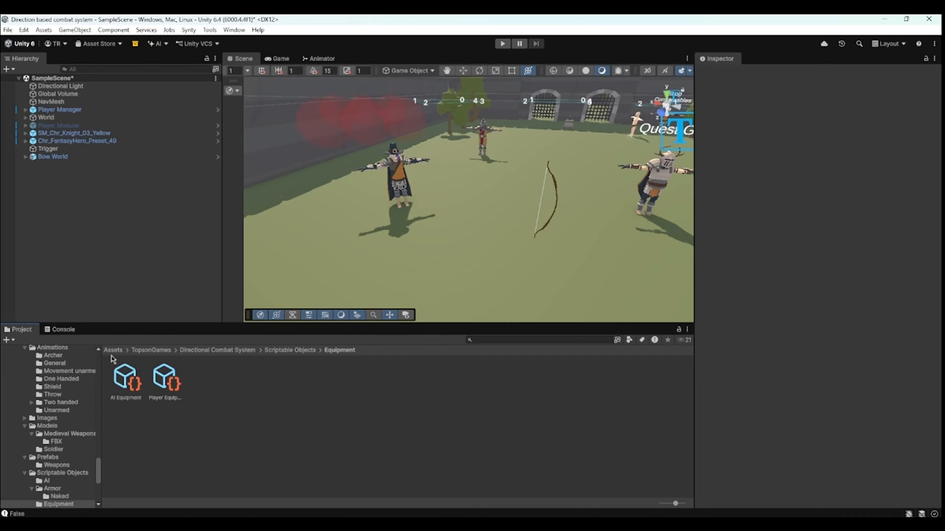
left_click(117, 348)
double_click(361, 378)
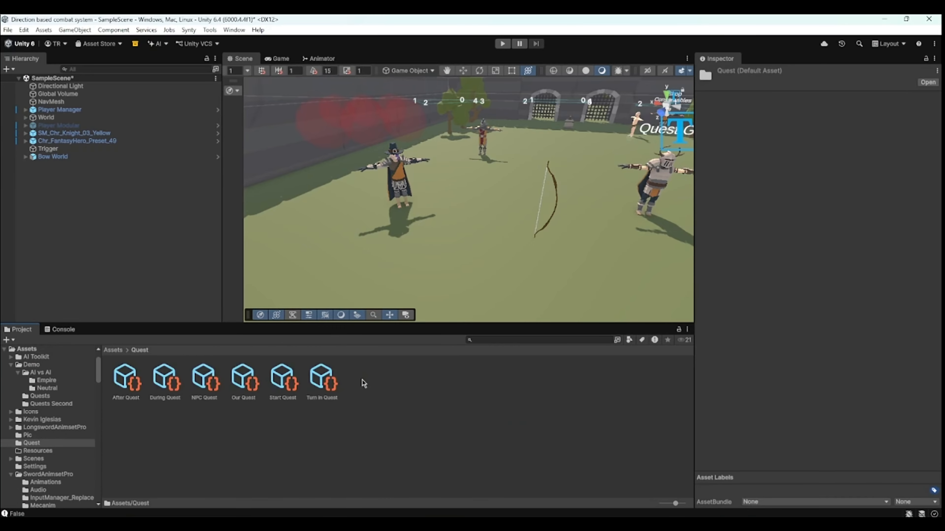
left_click(283, 378)
left_click(244, 378)
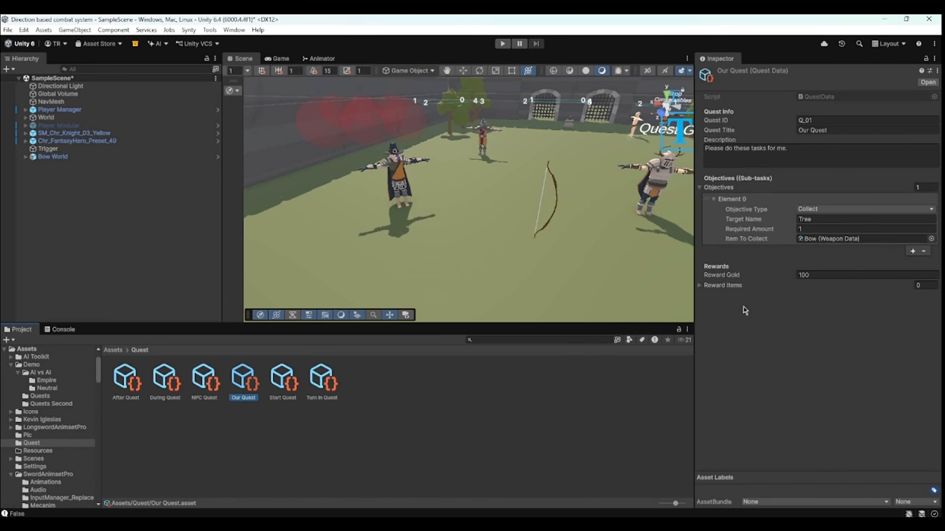
left_click(857, 211)
left_click(822, 264)
- Delete the Trigger object from the scene
scroll(578, 181, "down", 5)
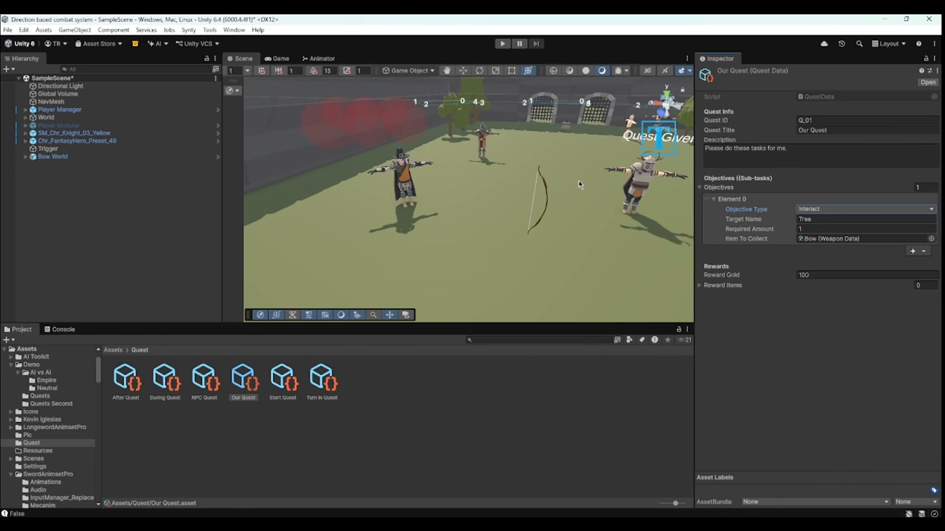
scroll(579, 181, "up", 8)
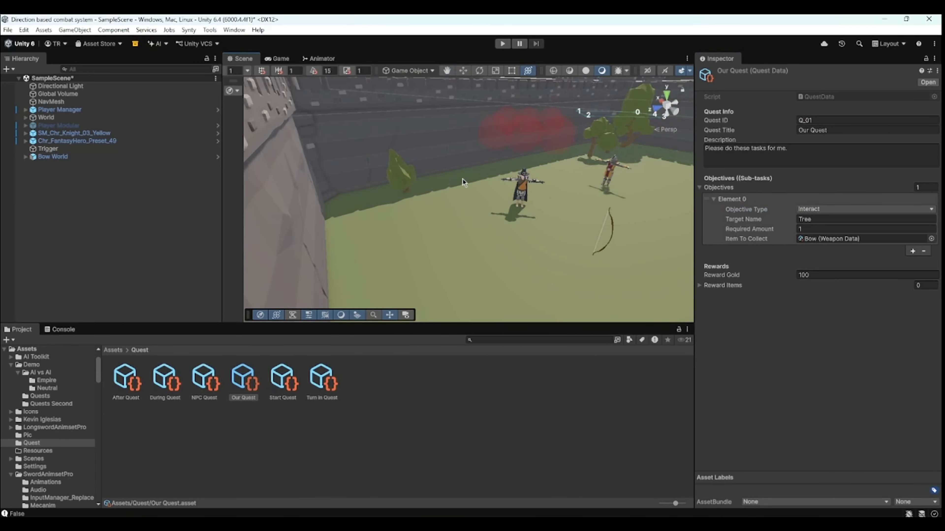
scroll(508, 232, "down", 3)
middle_click_drag(507, 232, 485, 229)
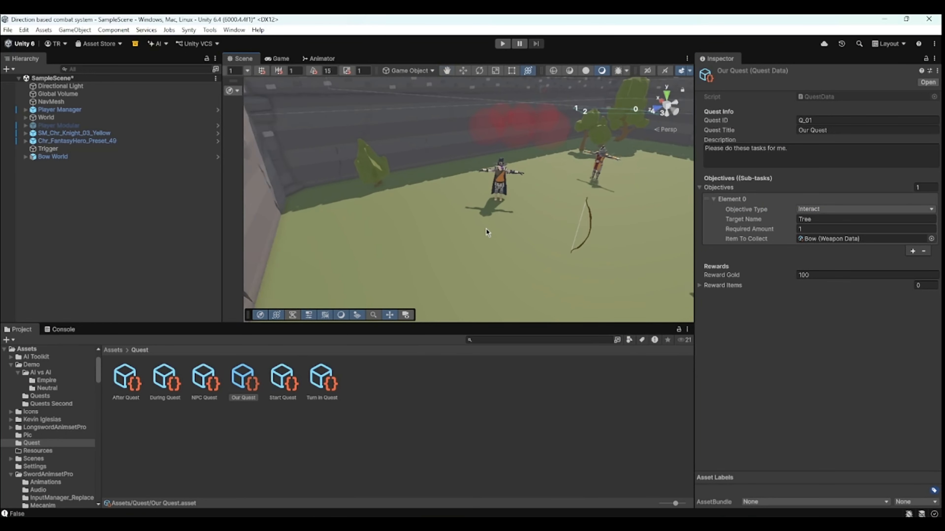
scroll(486, 229, "up", 1)
left_click(60, 150)
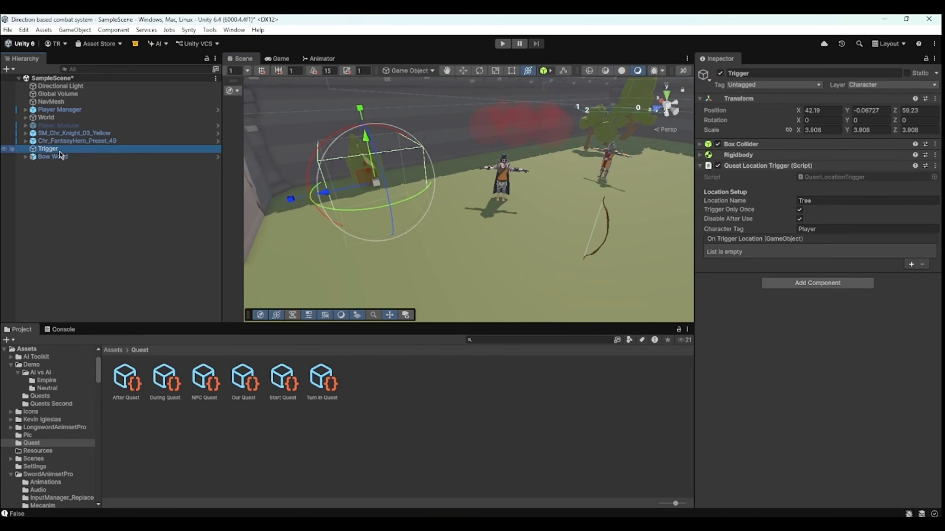
key("Delete")
- Create an empty GameObject named Interact
right_click(89, 199)
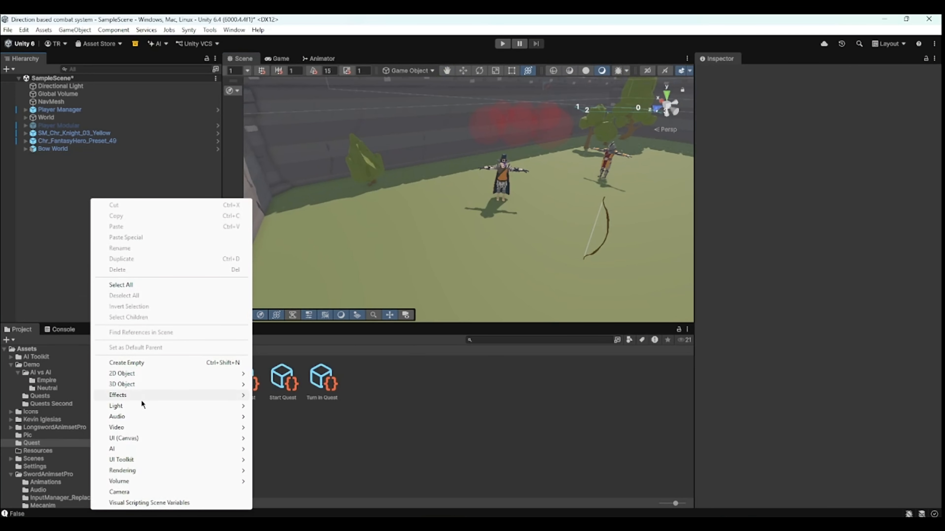
left_click(136, 363)
type("Intera")
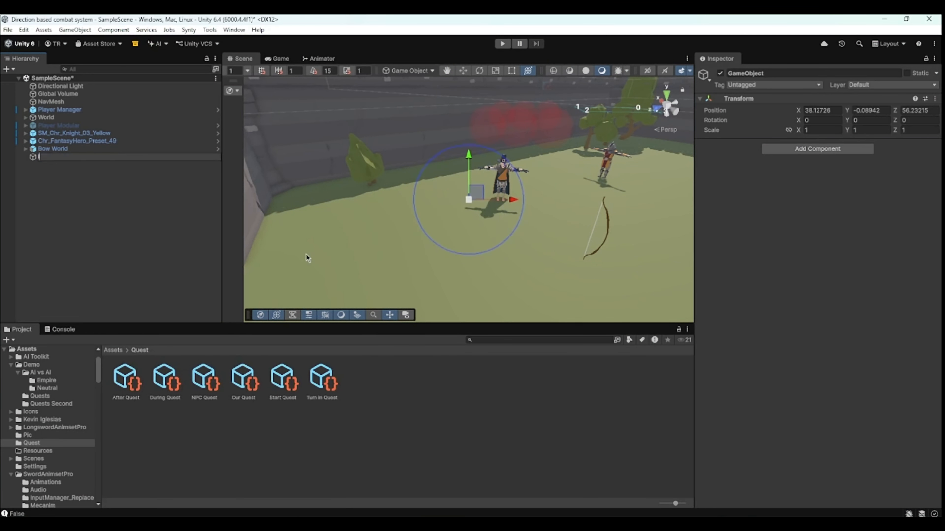
type("ct")
key("Return")
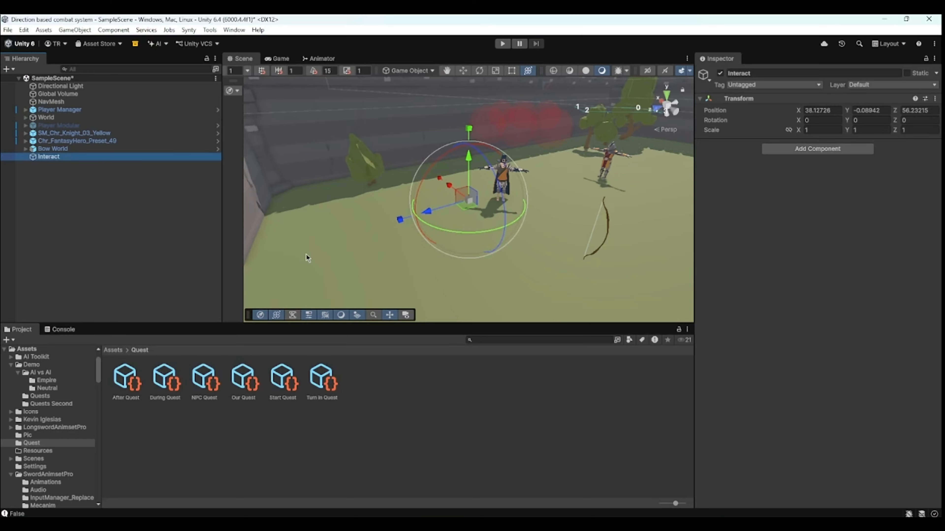
- Reposition the Interact object in the scene and add an Interactable Quest Action component to it
left_click_drag(423, 217, 349, 238)
left_click(807, 149)
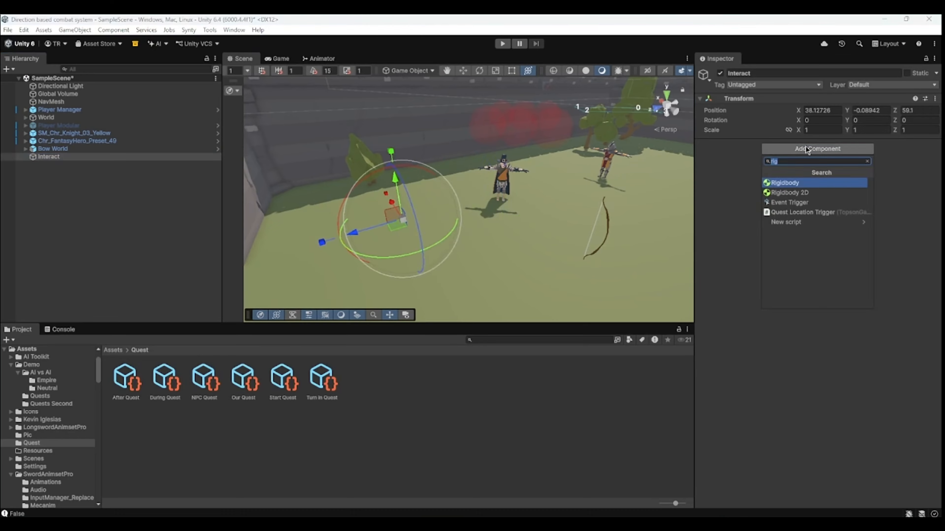
type("interact")
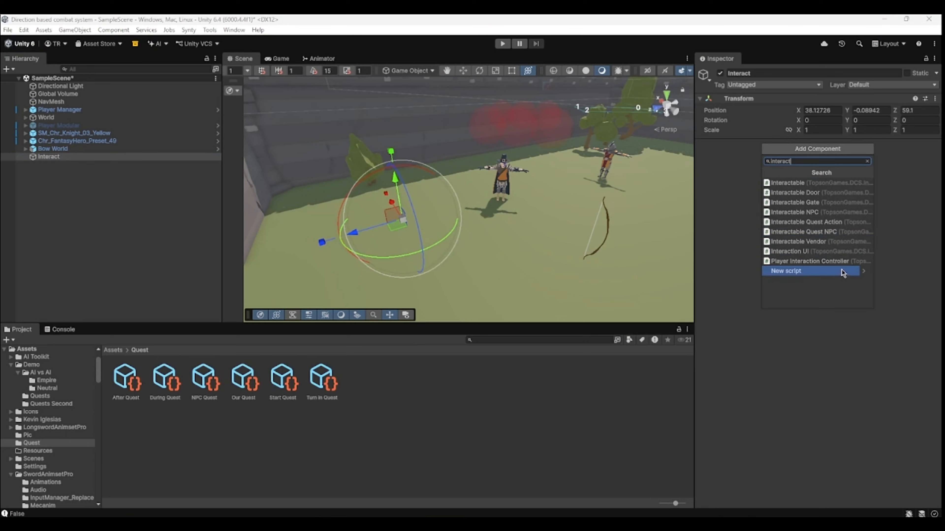
left_click(833, 225)
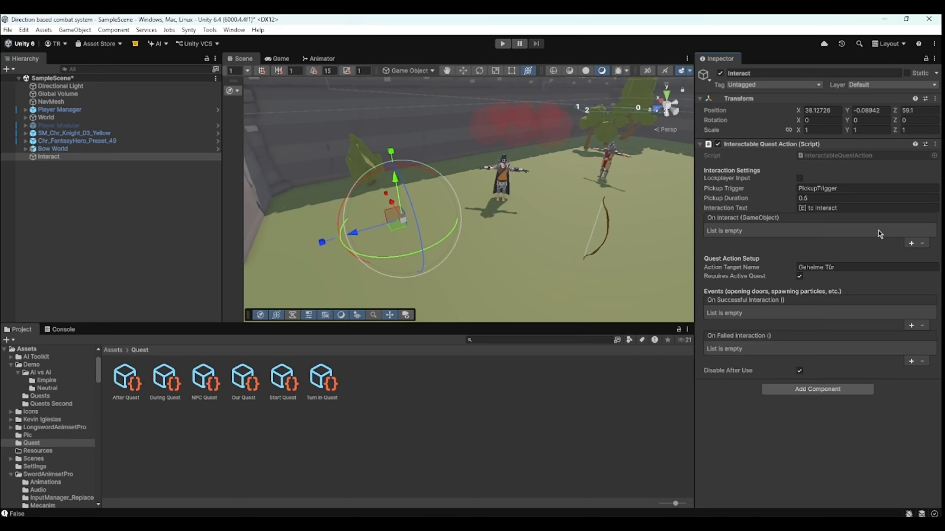
- Create a cube as a child of Interact and raise it to about 0.425 so it sits on the ground
scroll(529, 231, "up", 1)
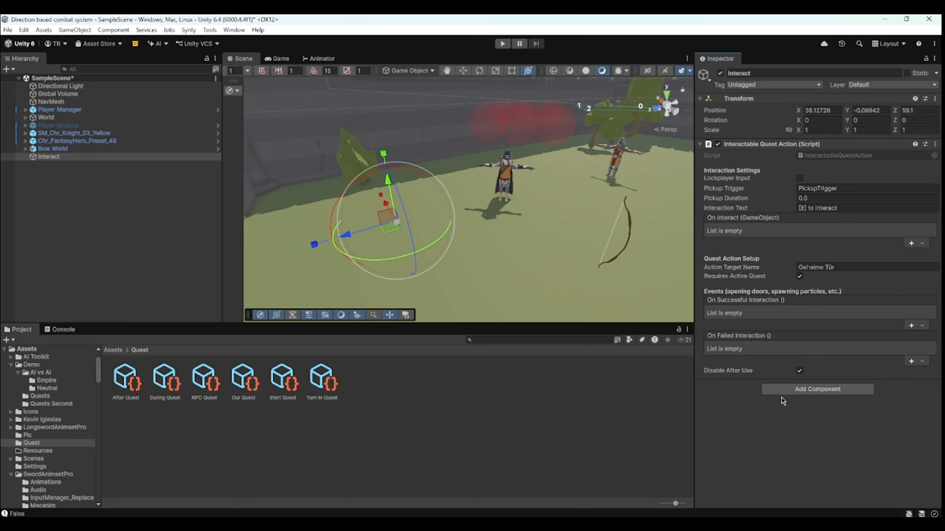
right_click(63, 157)
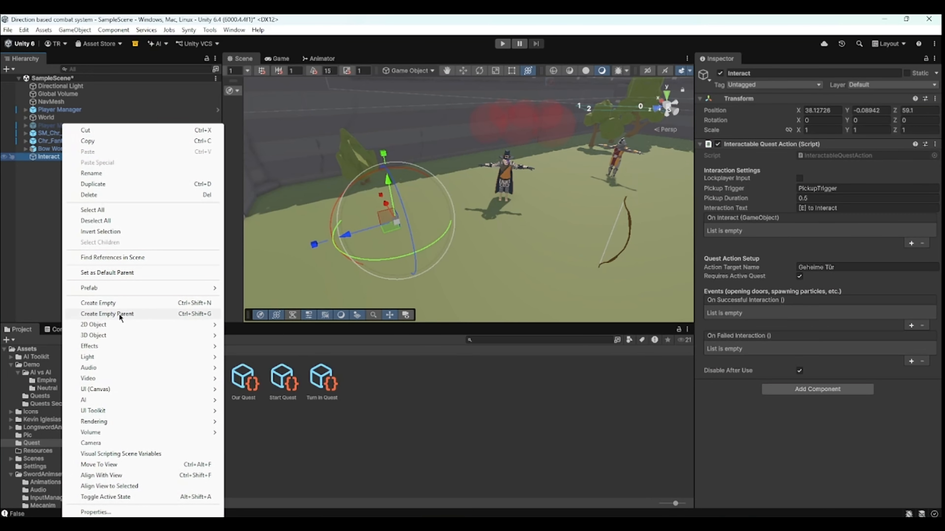
mouse_move(126, 335)
left_click(247, 335)
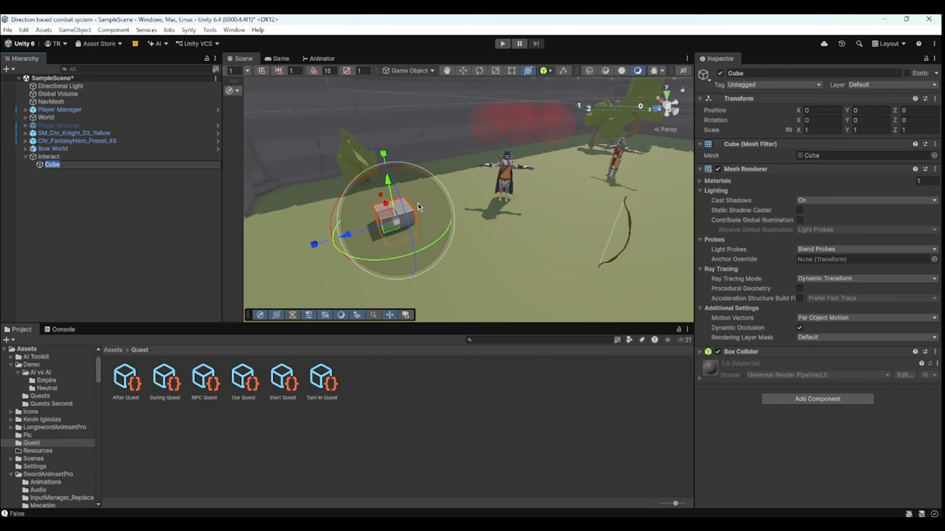
scroll(418, 203, "up", 3)
left_click(415, 212)
key("f")
left_click_drag(469, 178, 470, 154)
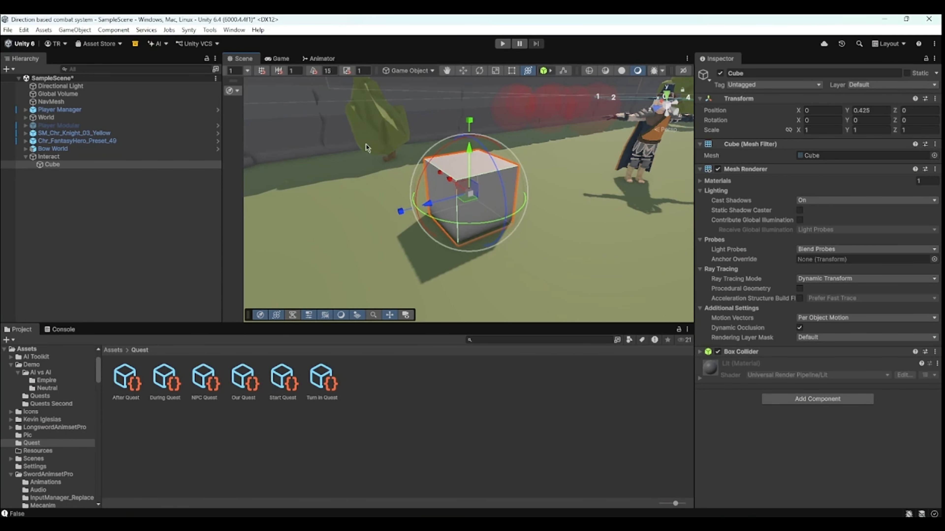
- Remove the Box Collider component from the child Cube
left_click(87, 152)
left_click(91, 158)
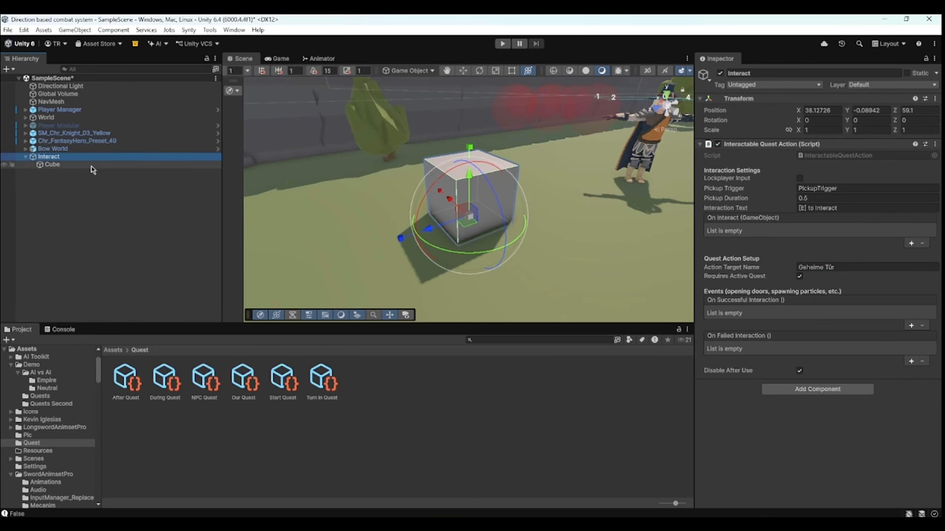
left_click(92, 167)
left_click(934, 352)
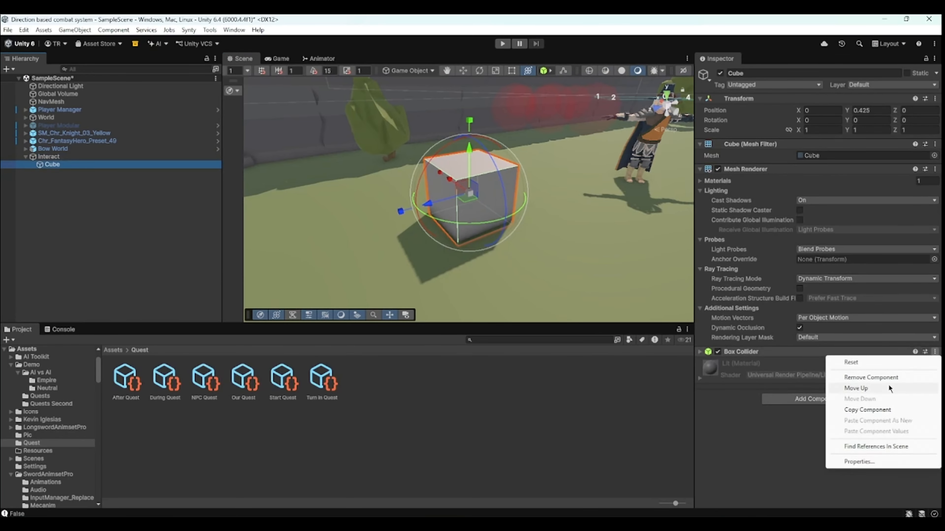
left_click(870, 377)
- Add a Box Collider to the Interact object and set its center Y to about 0.41
left_click(85, 158)
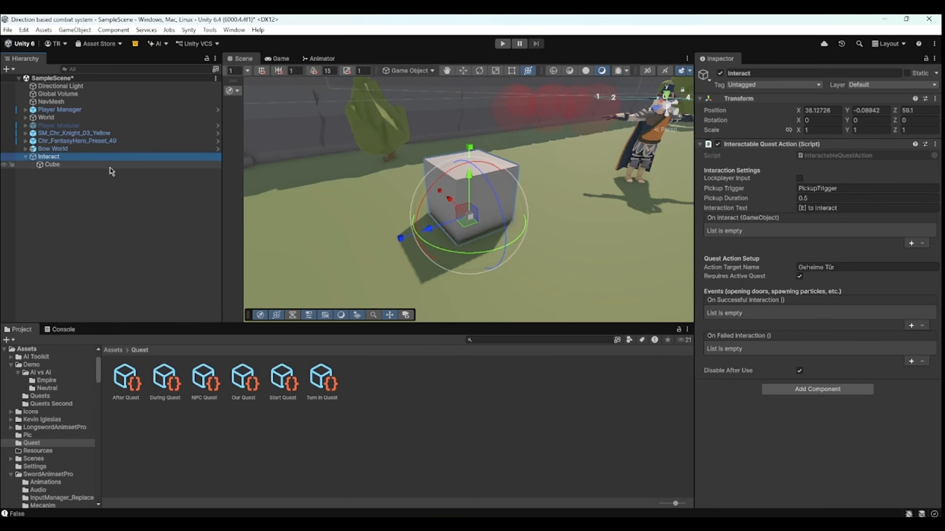
left_click(829, 388)
type("bo")
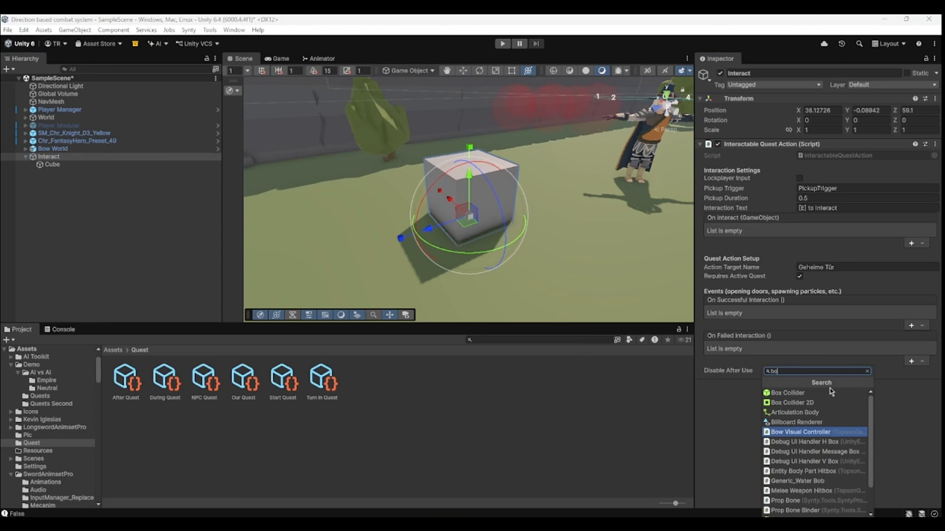
key("Up")
key("Up")
key("Up")
key("Up")
key("Return")
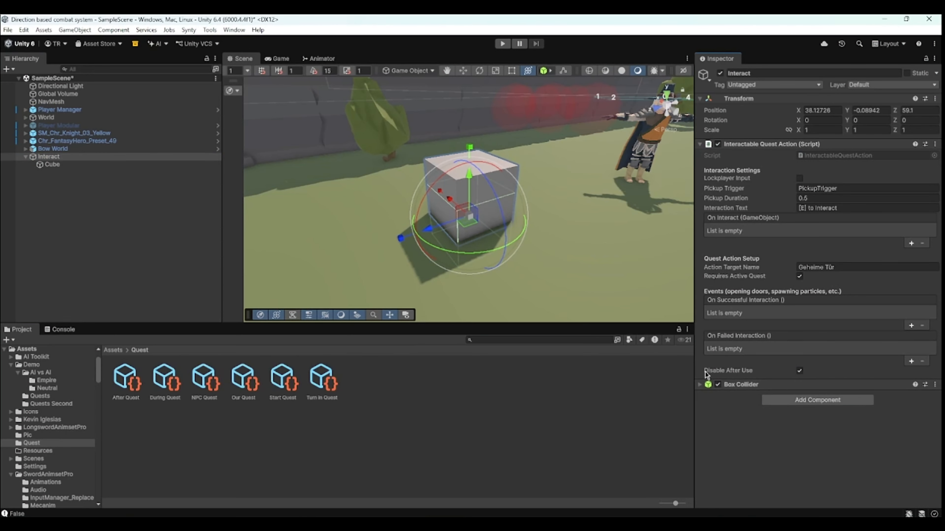
left_click(742, 384)
left_click_drag(850, 440, 859, 436)
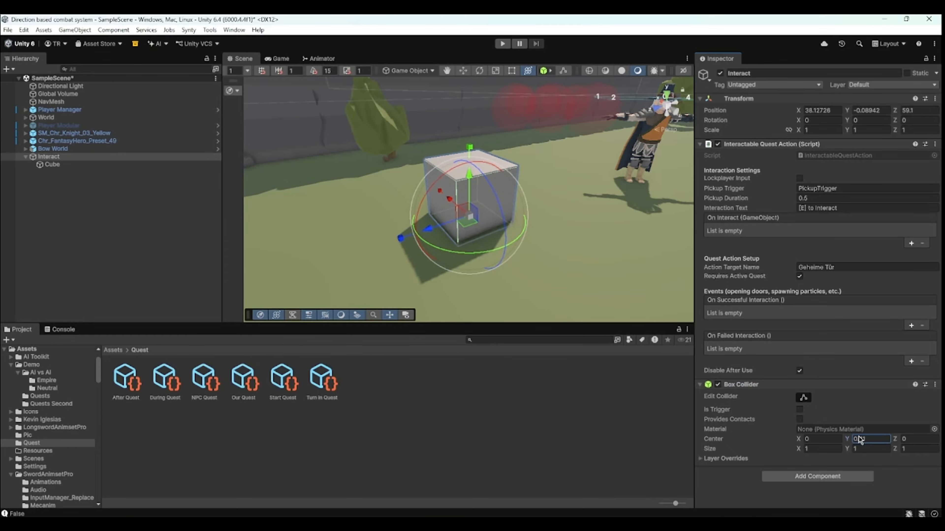
- Set the Interact object's layer to Interactable, applying it to its children too
left_click(887, 86)
left_click(884, 160)
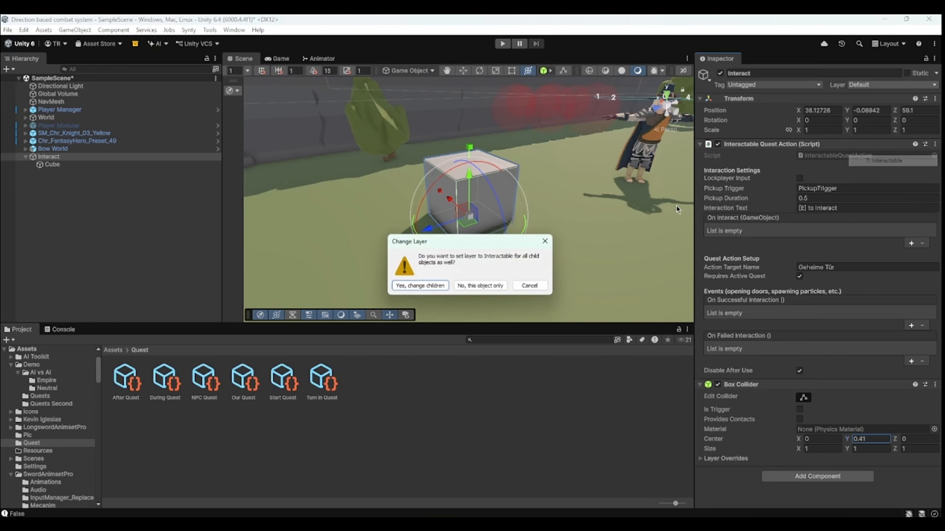
left_click(421, 285)
- In Our Quest, set the objective's Target Name to Interact and clear Item To Collect to None
left_click(242, 377)
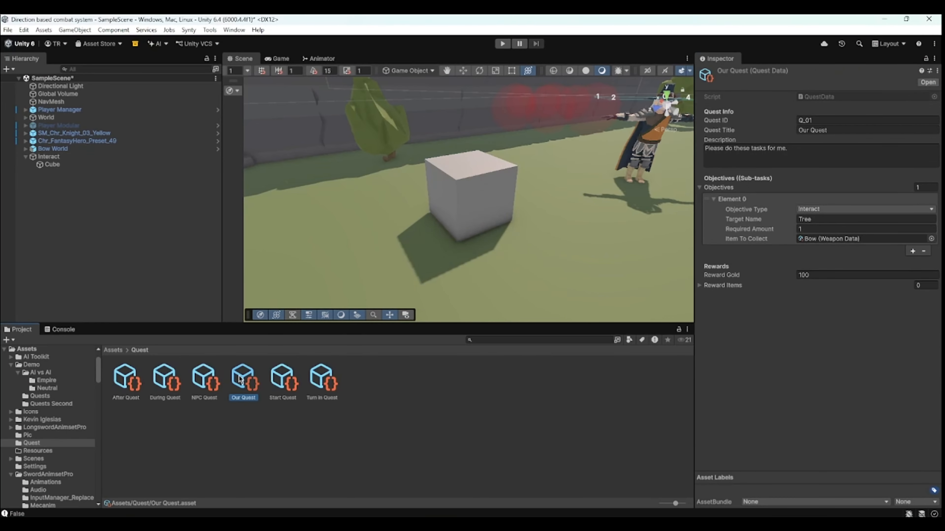
left_click(806, 219)
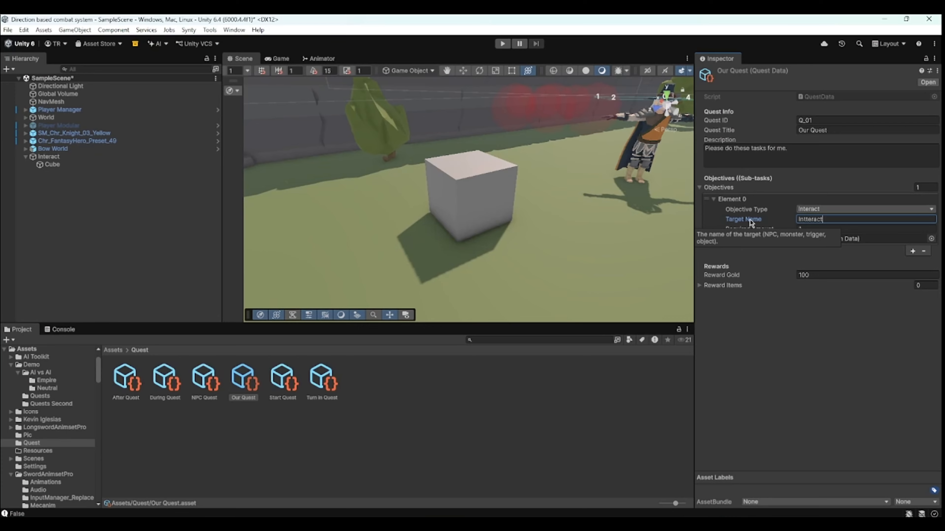
left_click(805, 225)
left_click(812, 220)
key("BackSpace")
key("Return")
key("ctrl+c")
left_click(931, 238)
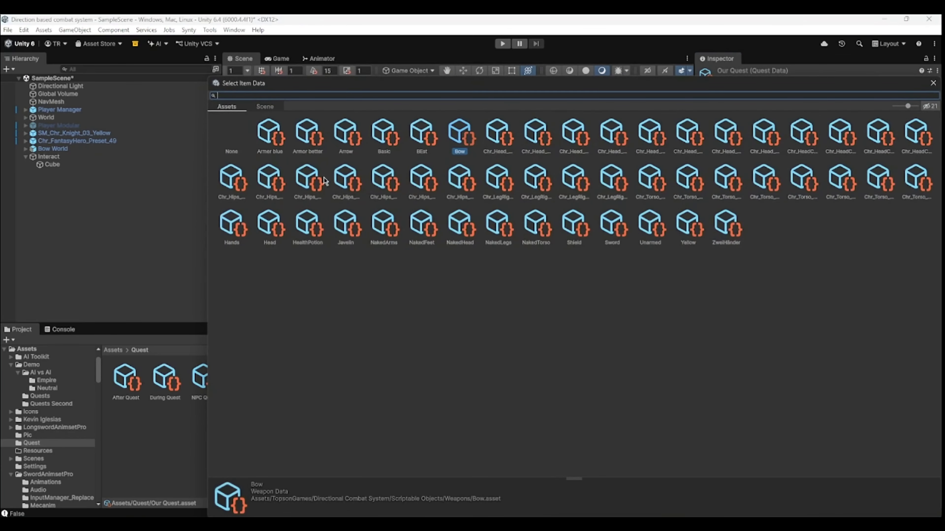
double_click(238, 143)
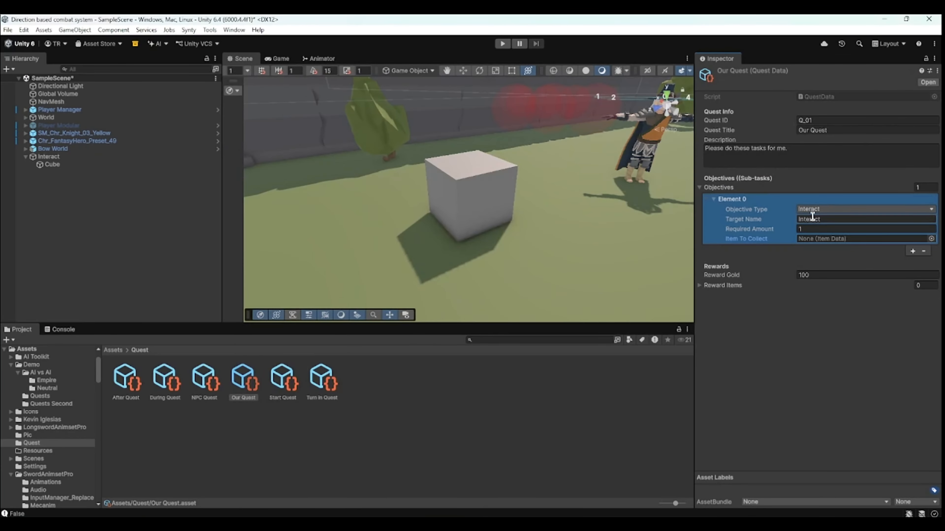
- On the Interact object, set Action Target Name to Interact and enable Lock Player Input
left_click(49, 157)
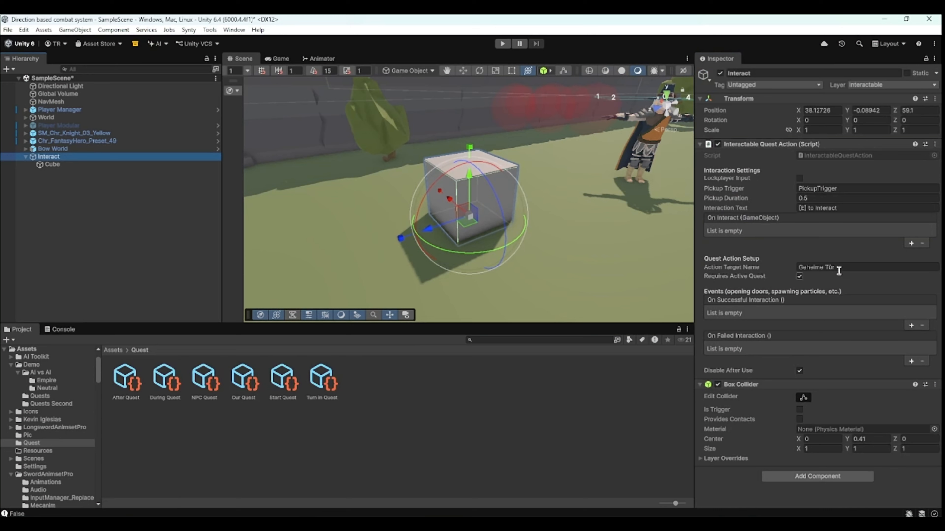
left_click(843, 268)
key("ctrl+v")
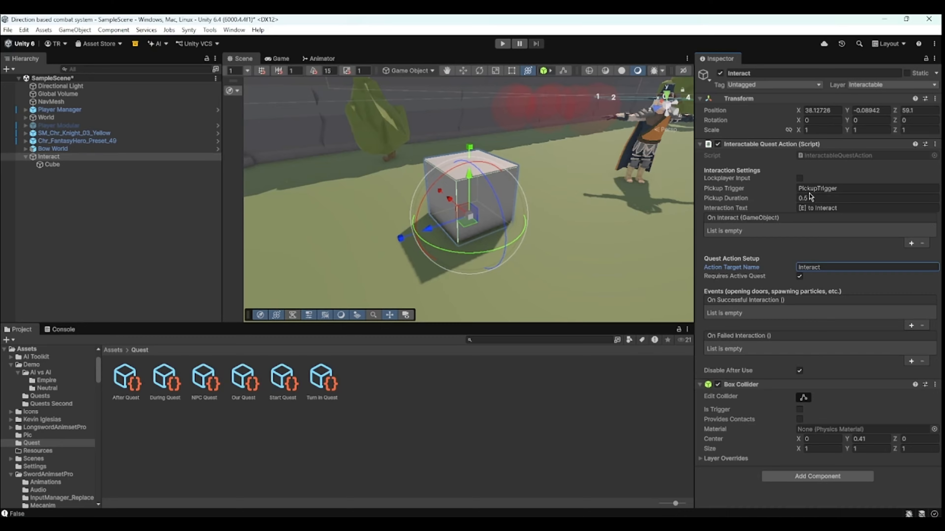
left_click(799, 179)
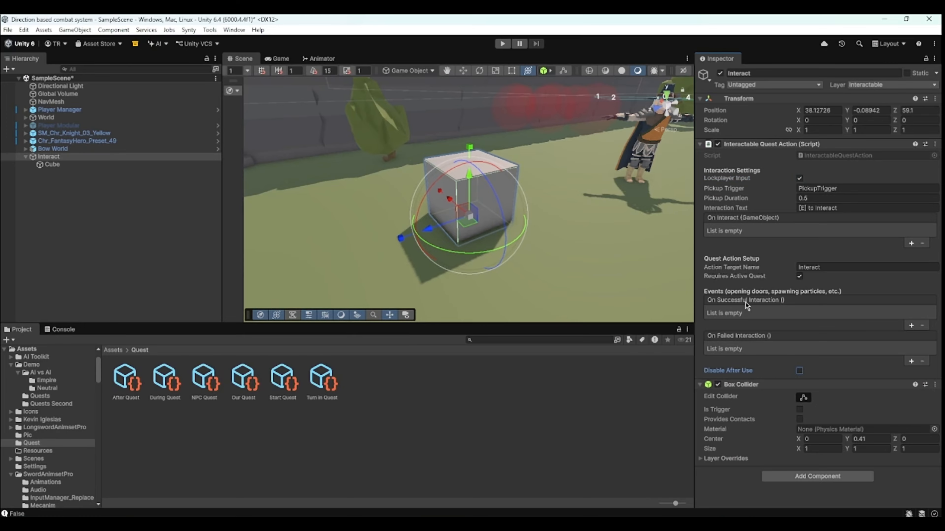
- Add an On Successful Interaction event that calls GameObject.SetActive on the tree SM_Env_Tree_03
left_click(911, 326)
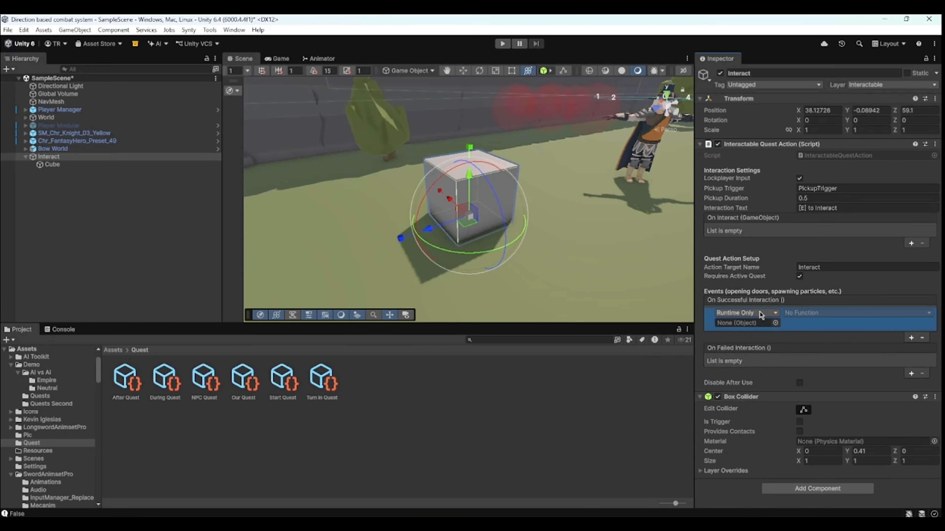
left_click(383, 120)
scroll(109, 270, "down", 3)
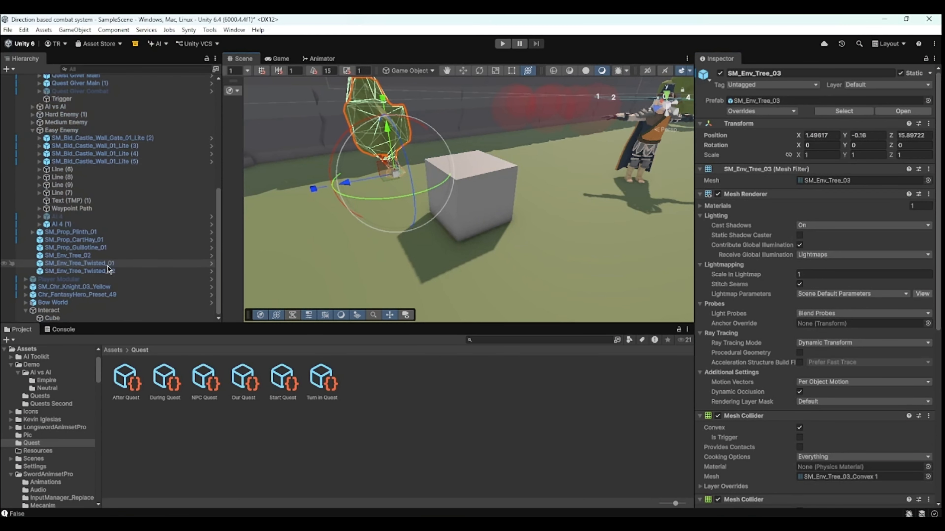
left_click(91, 310)
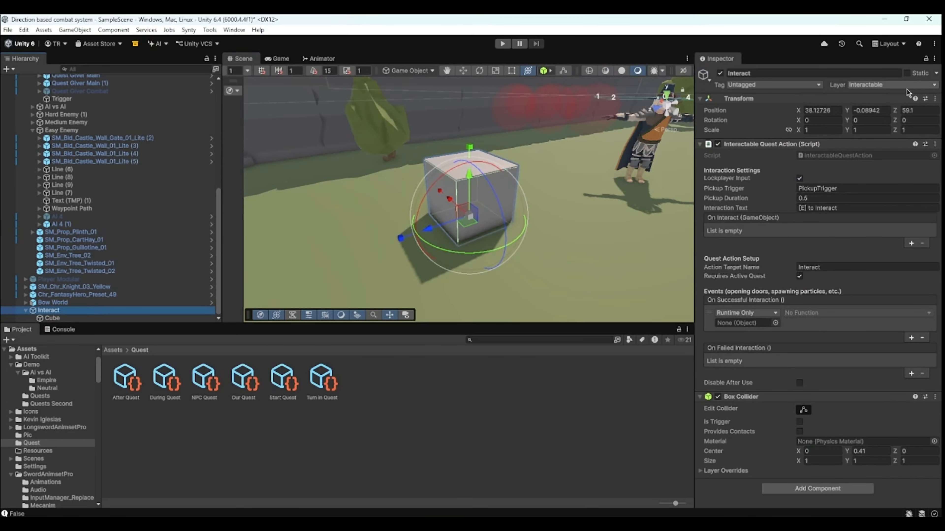
left_click(926, 59)
scroll(175, 186, "up", 3)
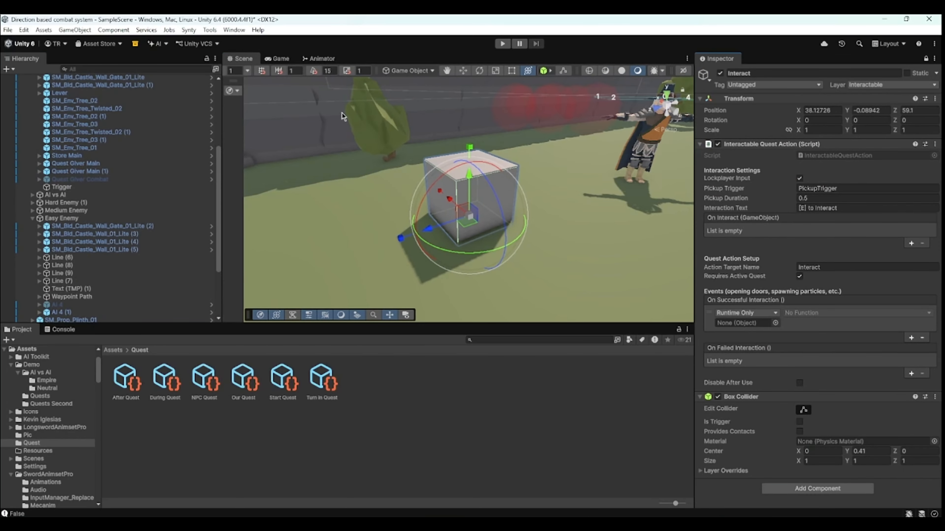
left_click(362, 130)
left_click_drag(78, 125, 748, 323)
left_click(794, 313)
mouse_move(802, 336)
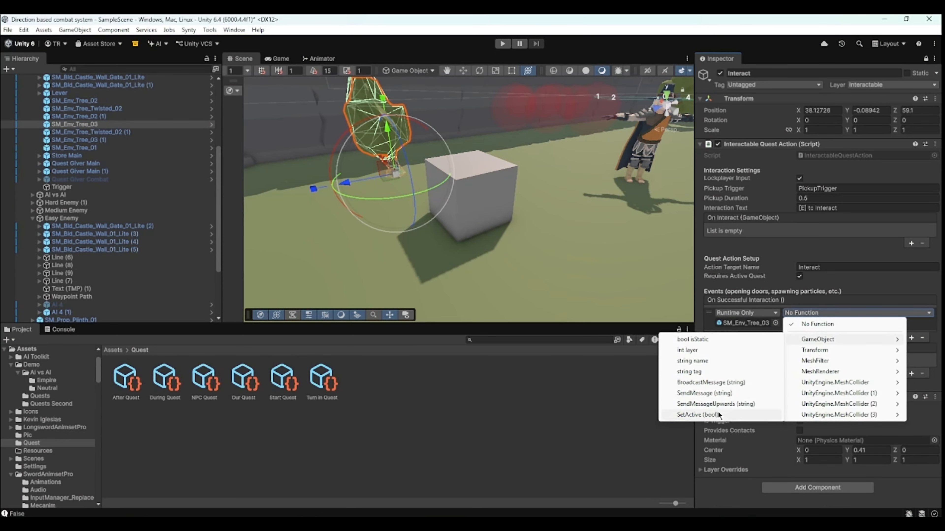
left_click(717, 413)
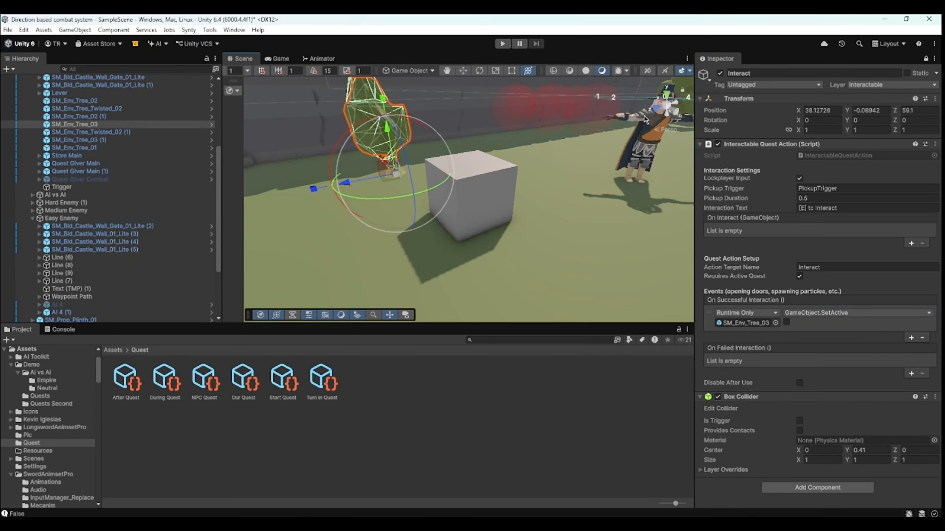
left_click(925, 58)
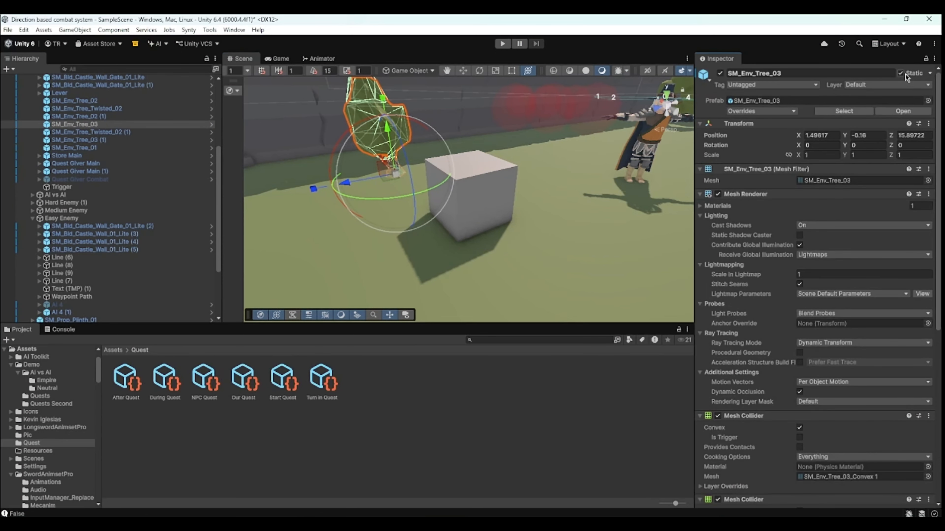
- Enter Play mode and walk the player character toward the interactable cube
left_click(490, 201)
scroll(504, 218, "down", 4)
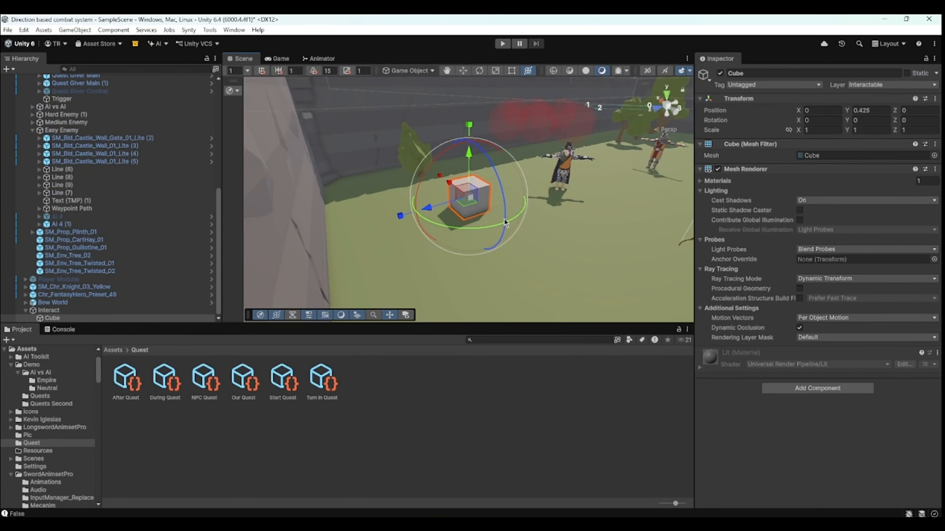
left_click(491, 485)
left_click(503, 43)
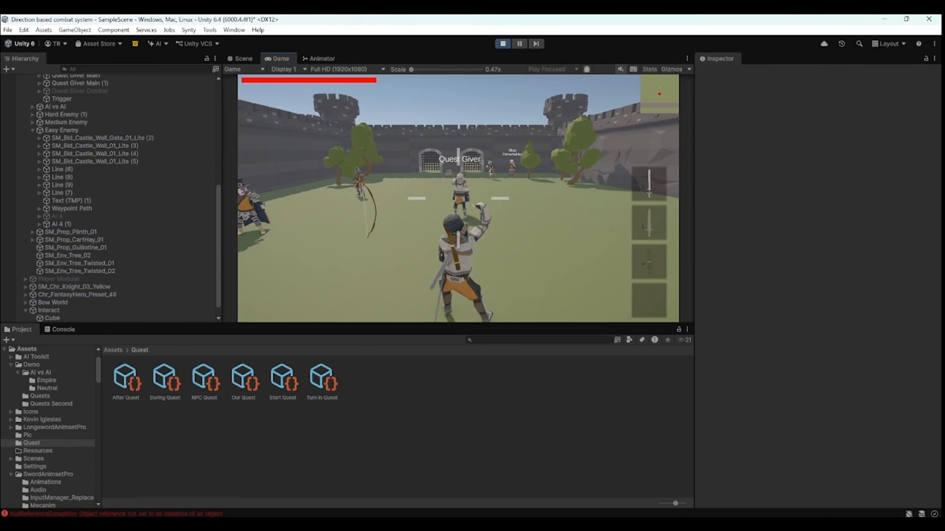
key("w")
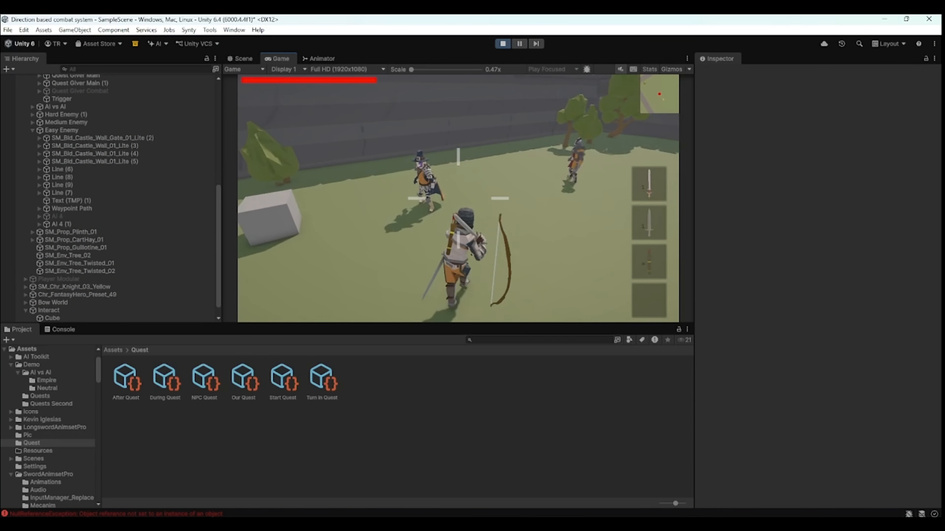
key("e")
key("w")
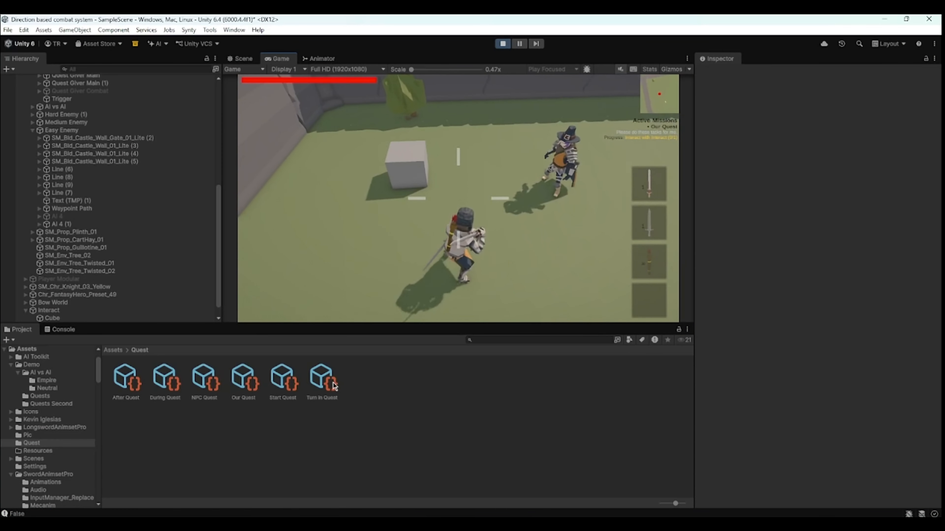
- Inspect Our Quest's objective, then interact with the cube in play to fulfil the Interact objective
left_click(252, 388)
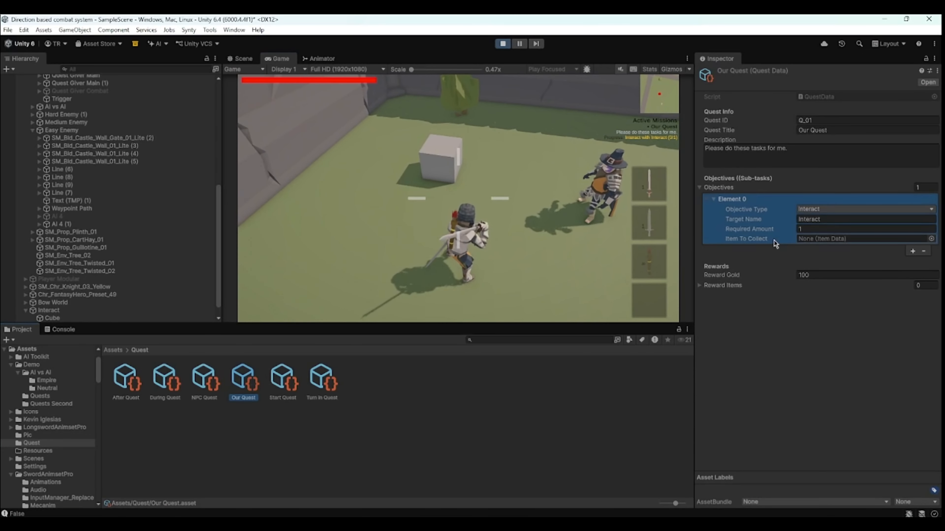
left_click(829, 221)
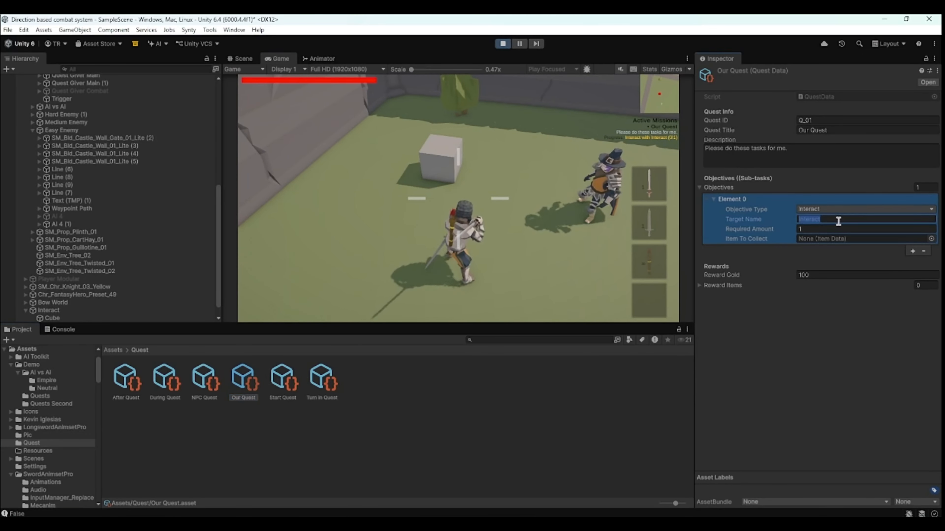
left_click(461, 191)
key("w")
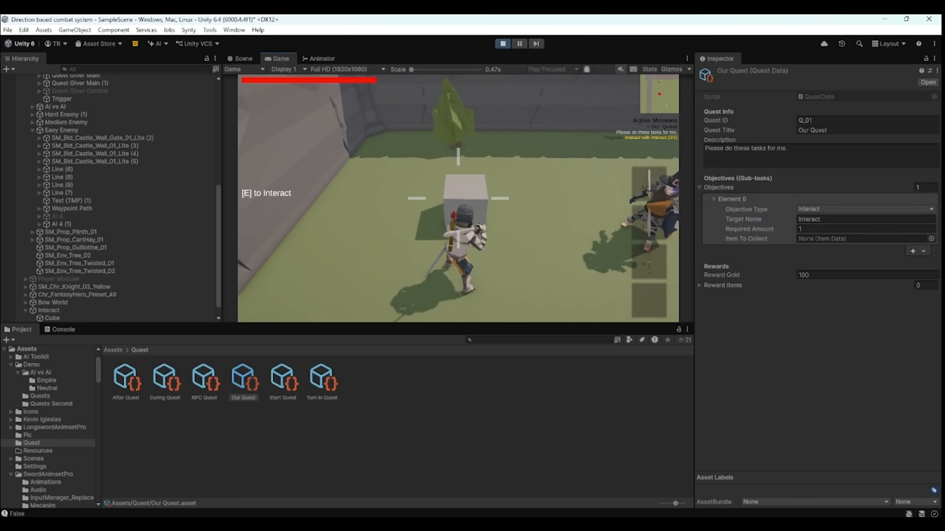
key("e")
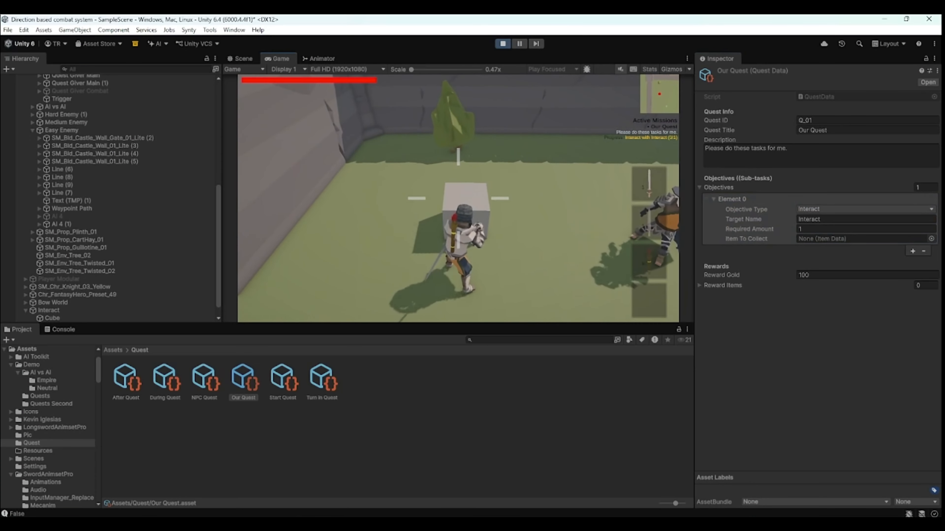
key("Escape")
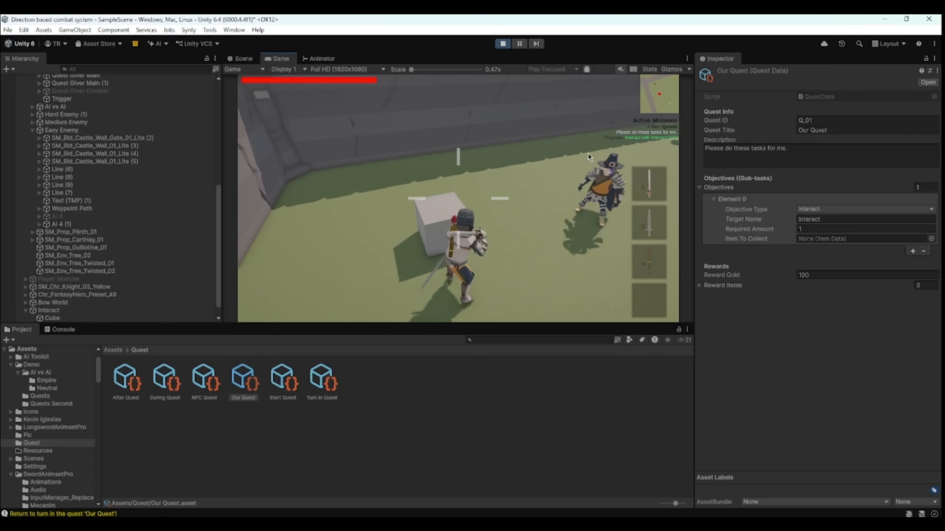
- Walk back to the quest giver, turn in Our Quest, and exit Play mode
left_click(644, 142)
key("w")
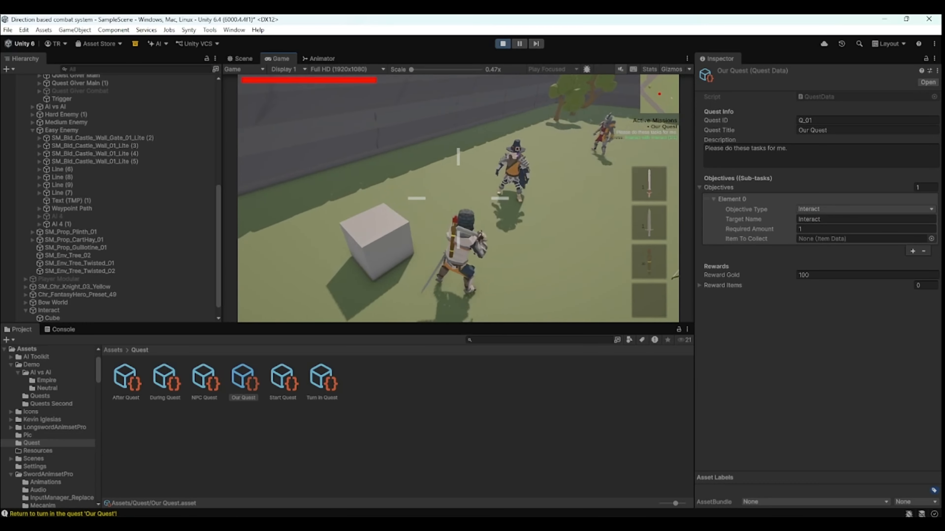
key("e")
left_click(564, 290)
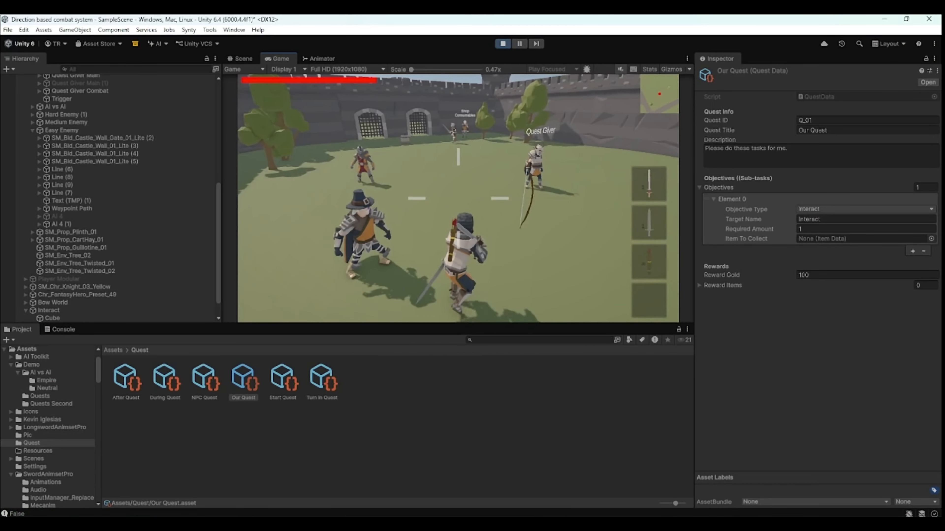
key("w")
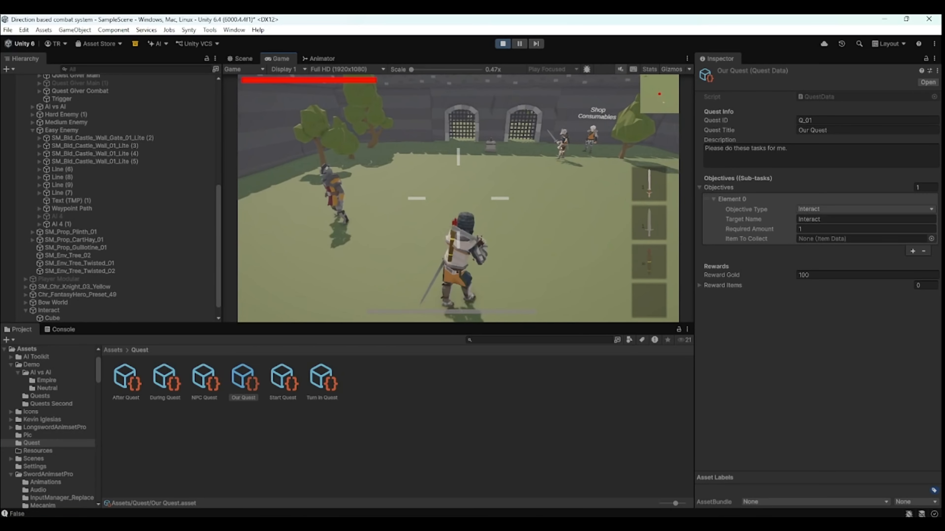
key("Escape")
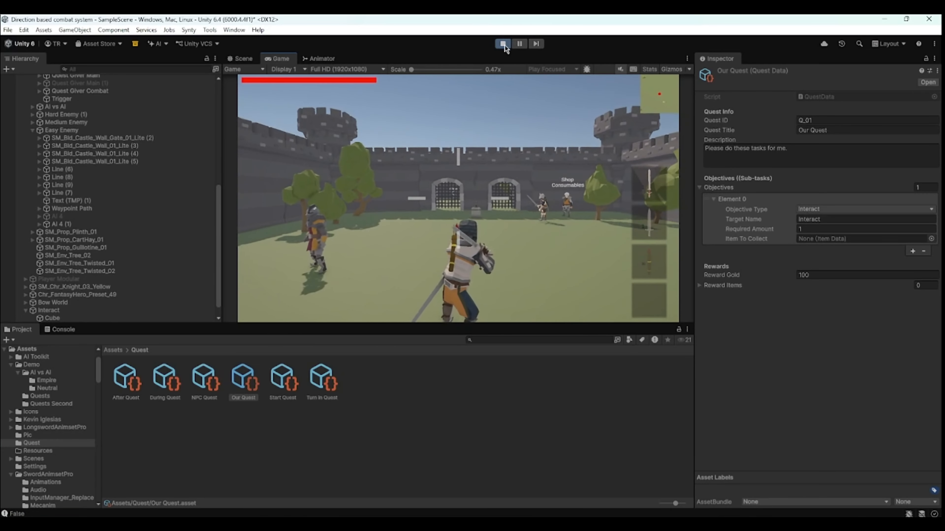
left_click(503, 44)
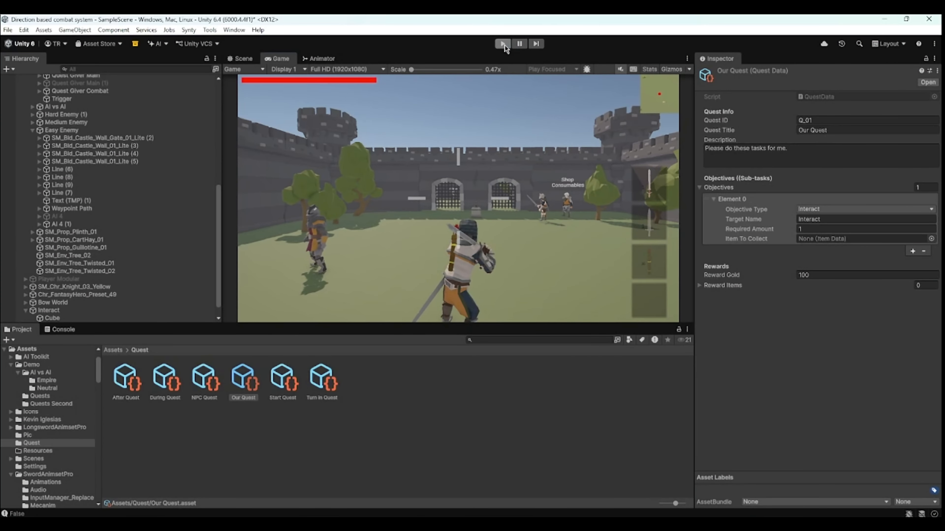
- Collapse the World hierarchy and create an empty GameObject named World Events at the scene root
scroll(151, 130, "up", 10)
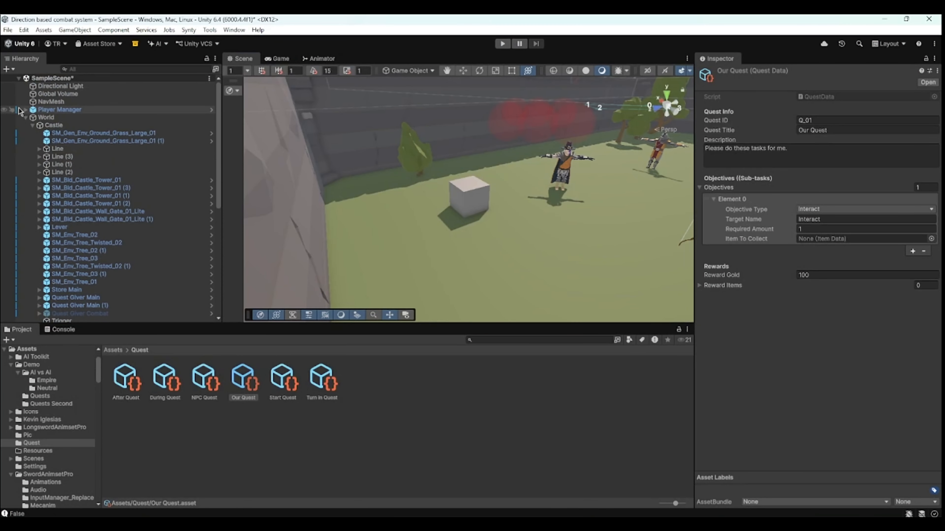
left_click(27, 119)
left_click(62, 204)
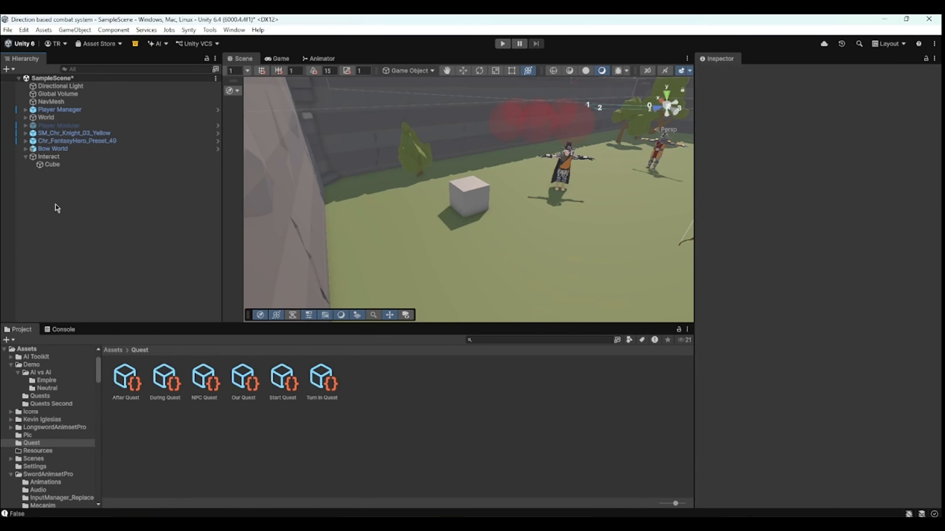
right_click(57, 204)
left_click(103, 368)
type("W")
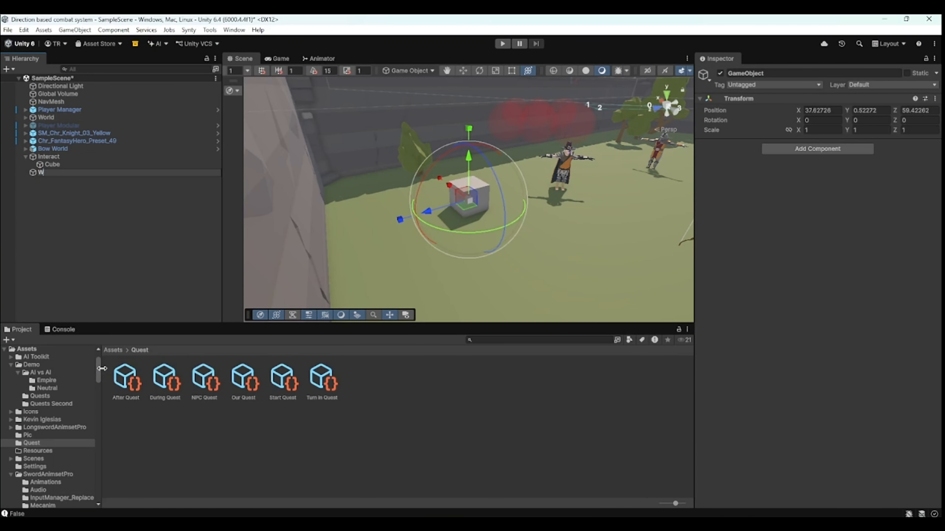
type("orld Events")
key("Return")
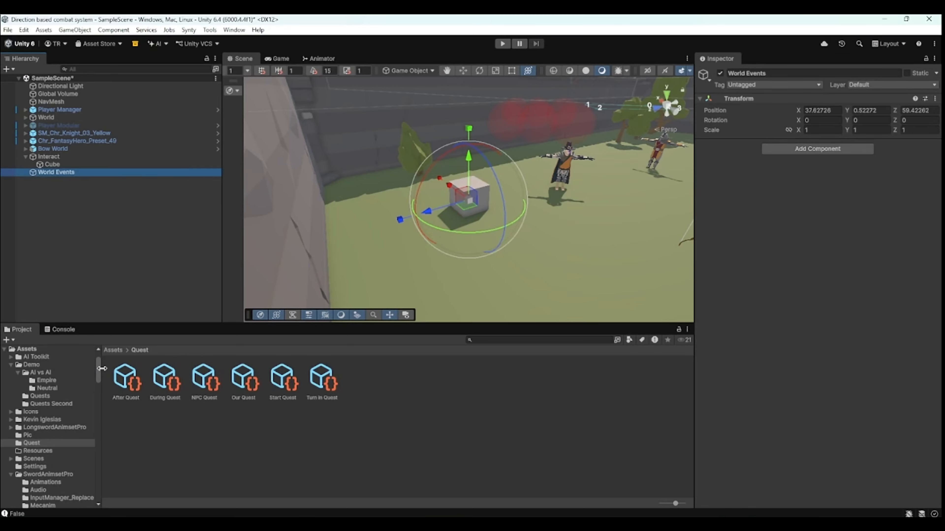
- Add a Quest State Listener component to World Events and assign Our Quest as its Required Quest
left_click(817, 149)
type("state")
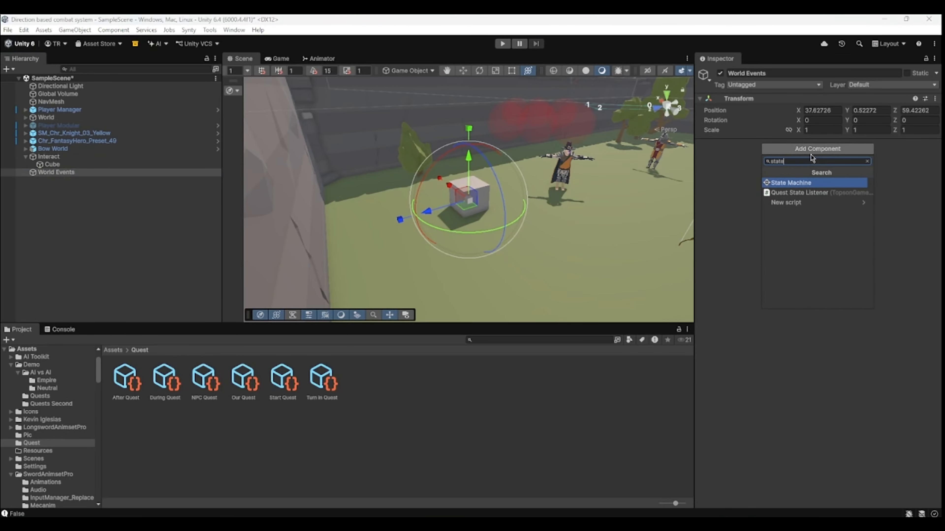
left_click(798, 193)
left_click_drag(247, 386, 813, 179)
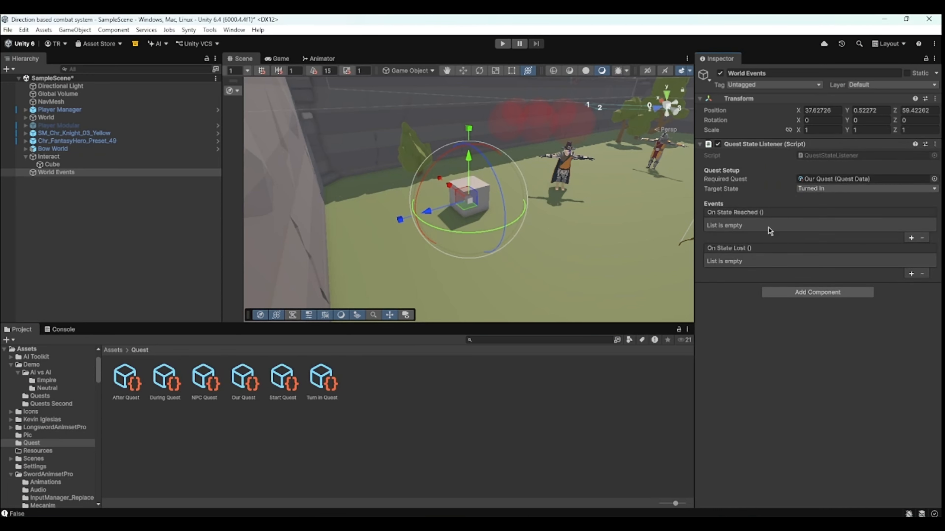
- Open the Quest State Listener's Target State options
scroll(523, 144, "up", 2)
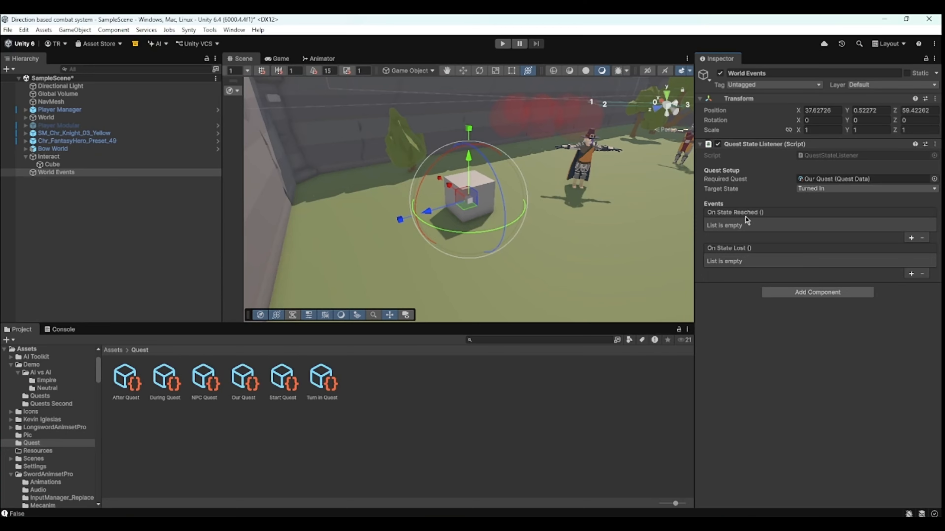
left_click(820, 190)
left_click(720, 206)
left_click(830, 188)
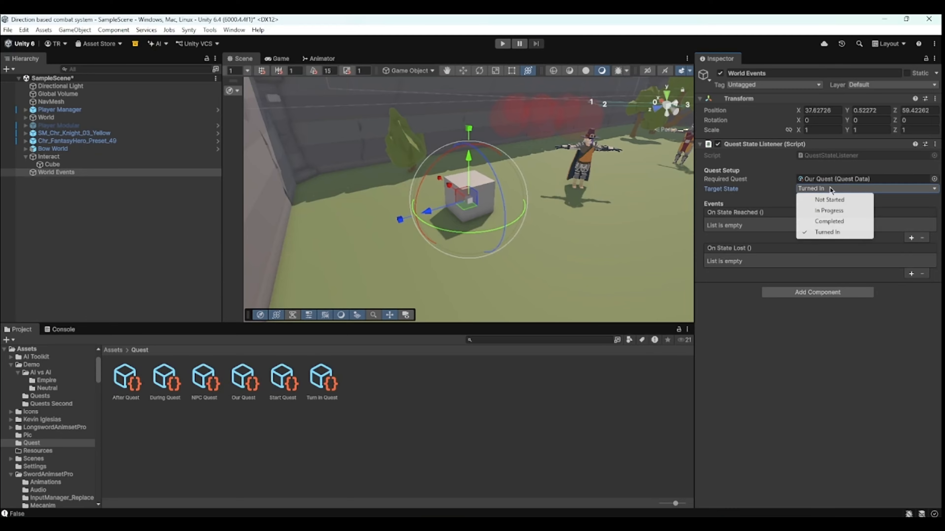